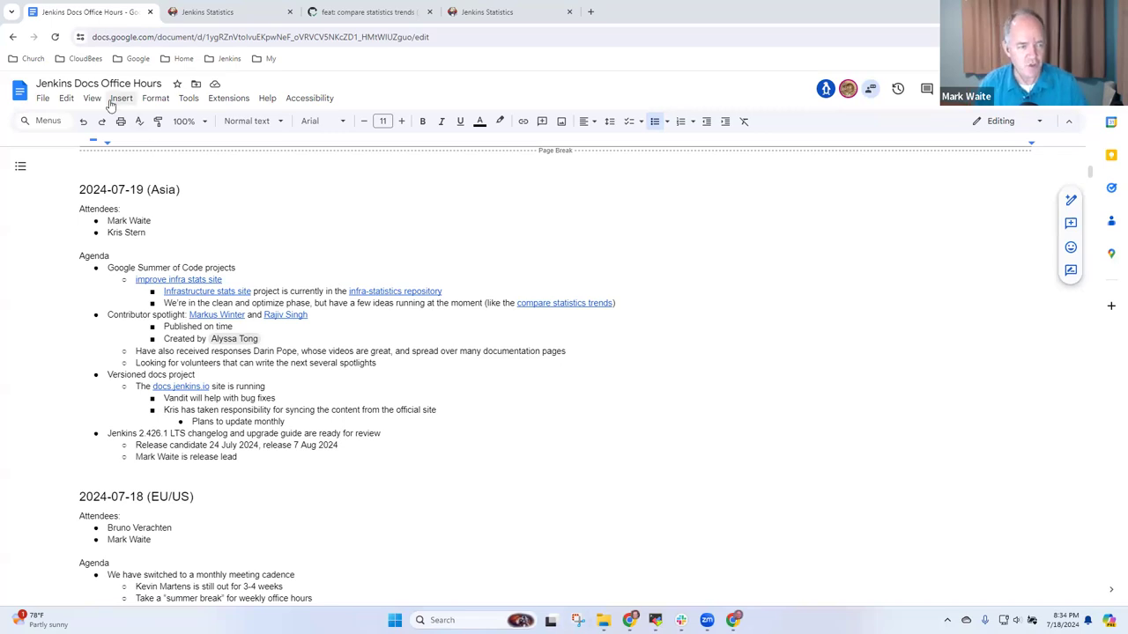
# - Select the Google Summer of Code, Contributor spotlight and Versioned docs agenda lines in turn
pyautogui.click(224, 263)
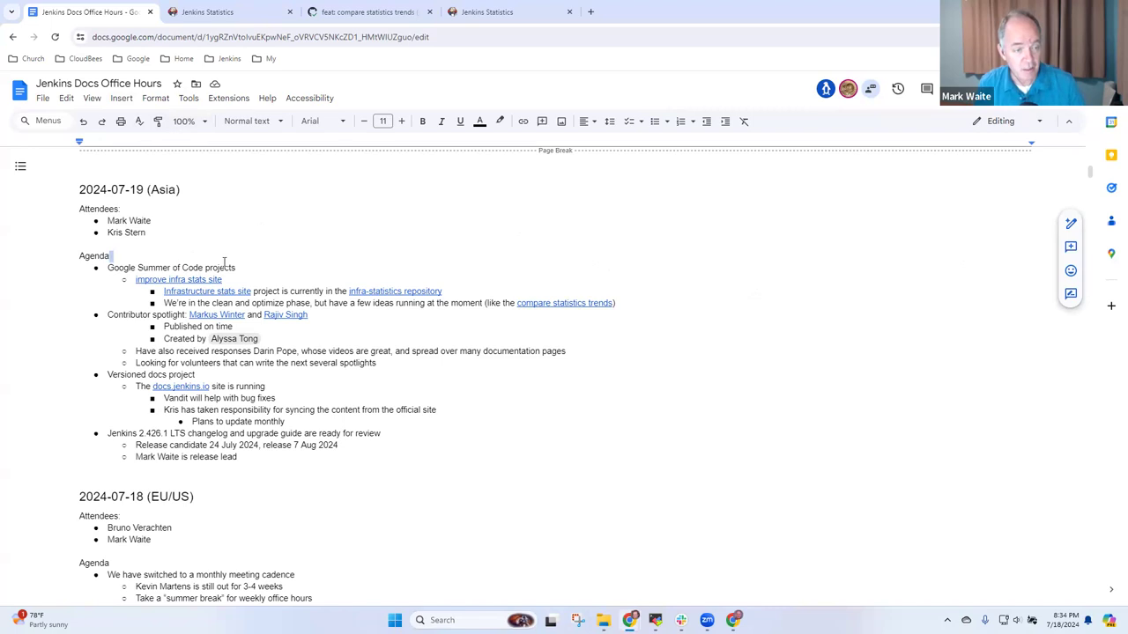
pyautogui.tripleClick(224, 263)
pyautogui.press('Down')
pyautogui.press('Down')
pyautogui.press('Down')
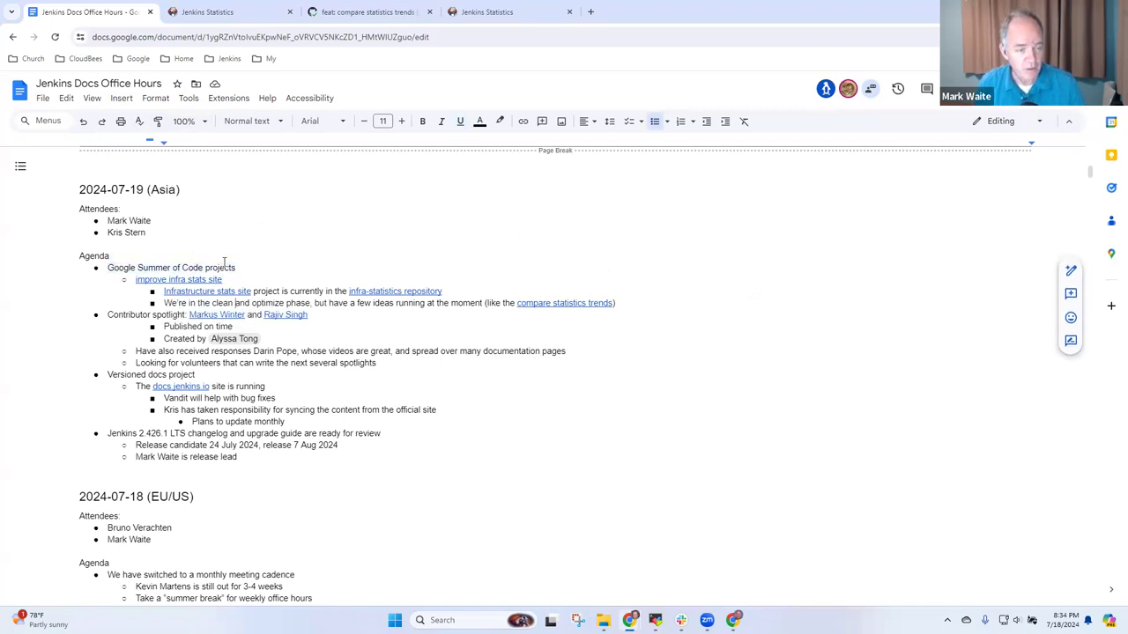
pyautogui.press('Down')
pyautogui.press('Home')
pyautogui.hotkey('shift', 'End')
pyautogui.press('Down')
pyautogui.press('Down')
pyautogui.press('Down')
pyautogui.press('Down')
pyautogui.press('Down')
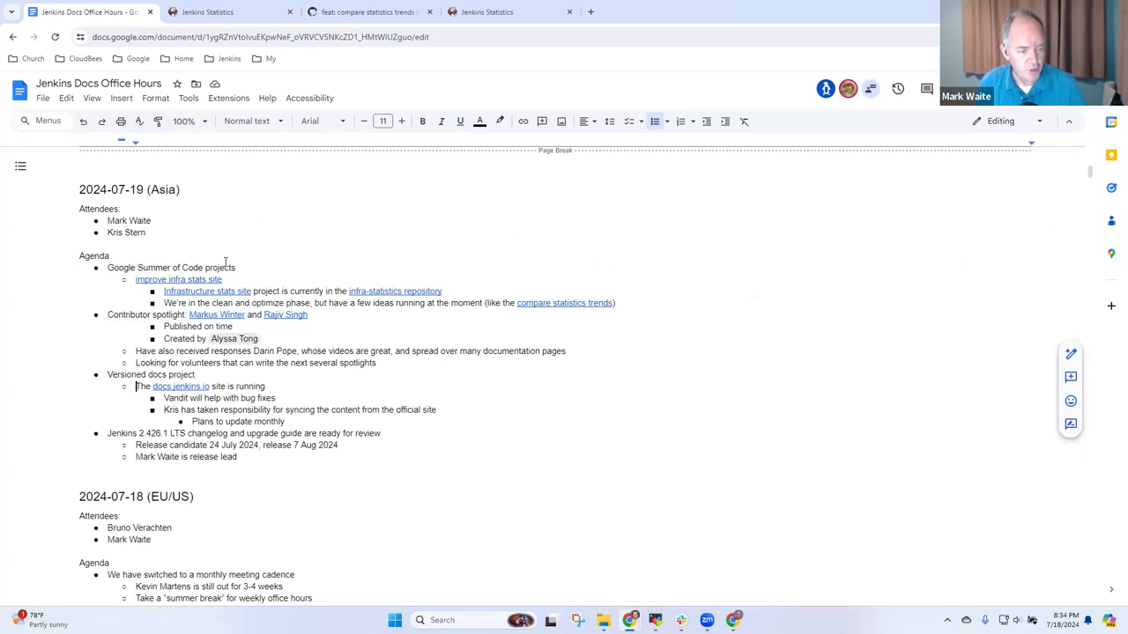
pyautogui.hotkey('shift', 'End')
# - Select the Jenkins 2.426.1 LTS line, then reselect the Google Summer of Code projects line
pyautogui.press('Down')
pyautogui.press('Down')
pyautogui.press('Down')
pyautogui.press('Down')
pyautogui.press('Down')
pyautogui.press('Down')
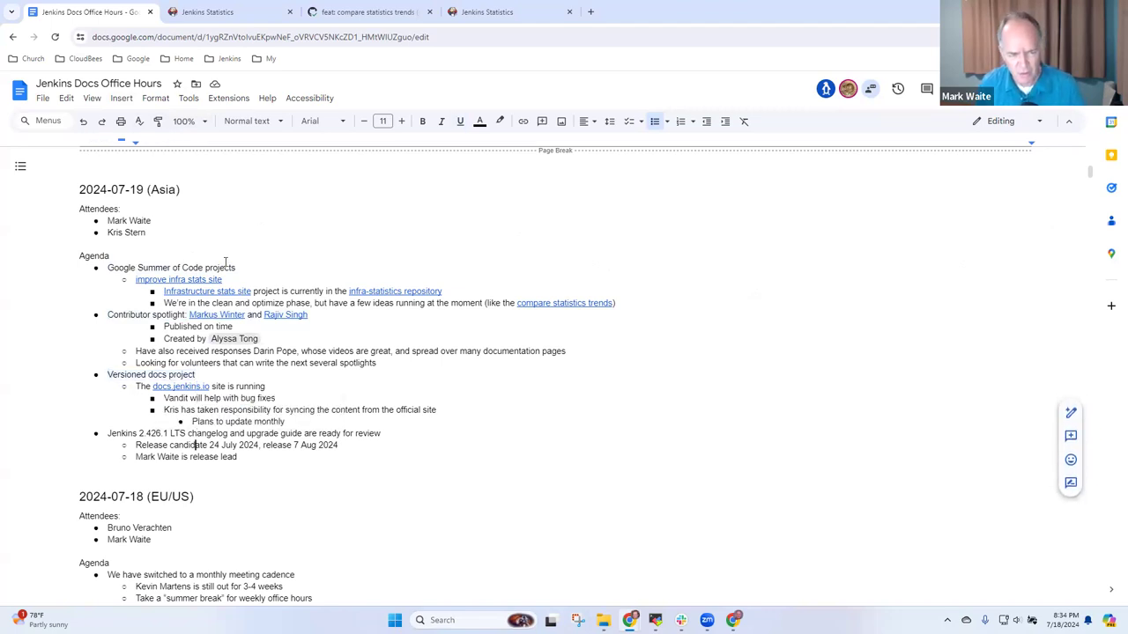
pyautogui.press('Up')
pyautogui.press('Home')
pyautogui.hotkey('shift', 'End')
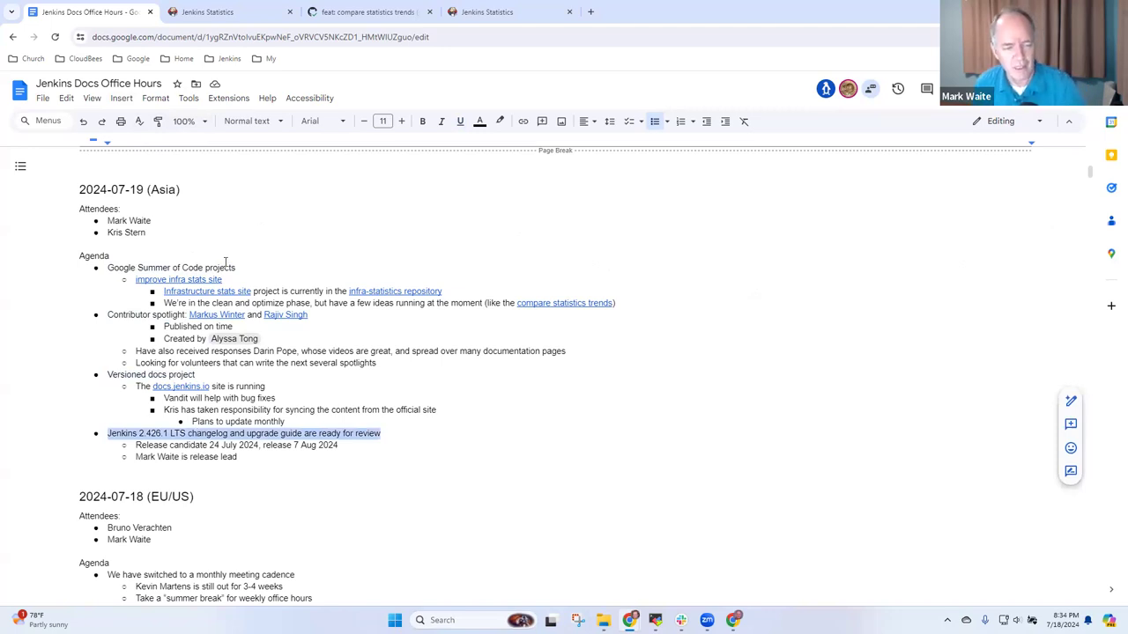
pyautogui.press('Up')
pyautogui.press('Up')
pyautogui.press('Up')
pyautogui.press('Up')
pyautogui.press('Up')
pyautogui.press('Up')
pyautogui.press('Up')
pyautogui.press('Up')
pyautogui.press('Up')
pyautogui.press('Up')
pyautogui.press('Up')
pyautogui.press('Up')
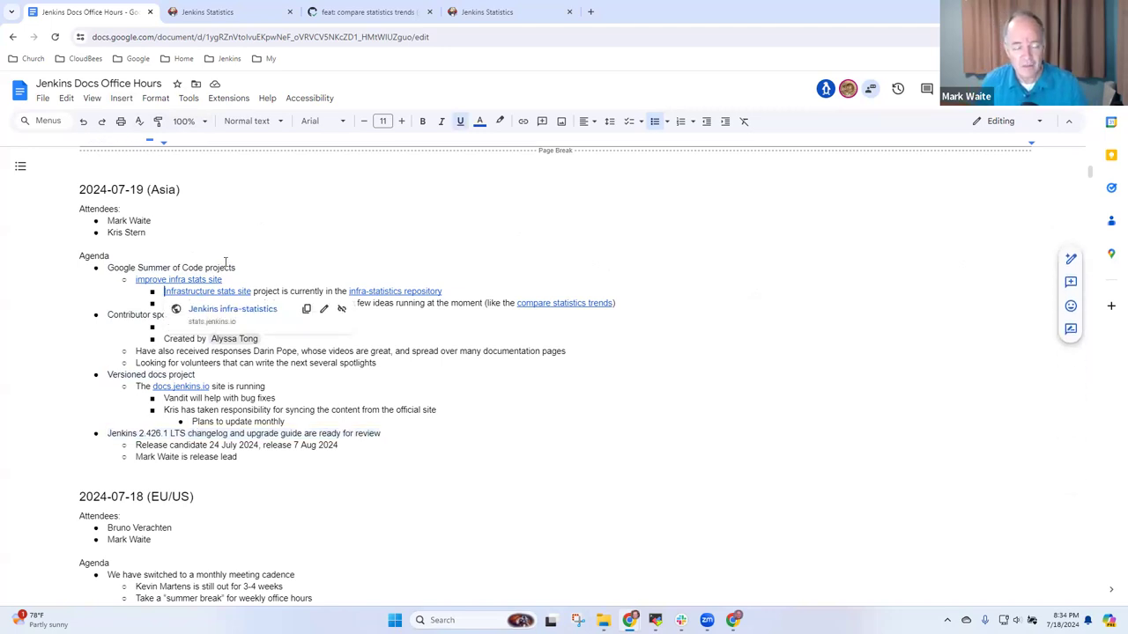
pyautogui.press('Up')
pyautogui.press('Up')
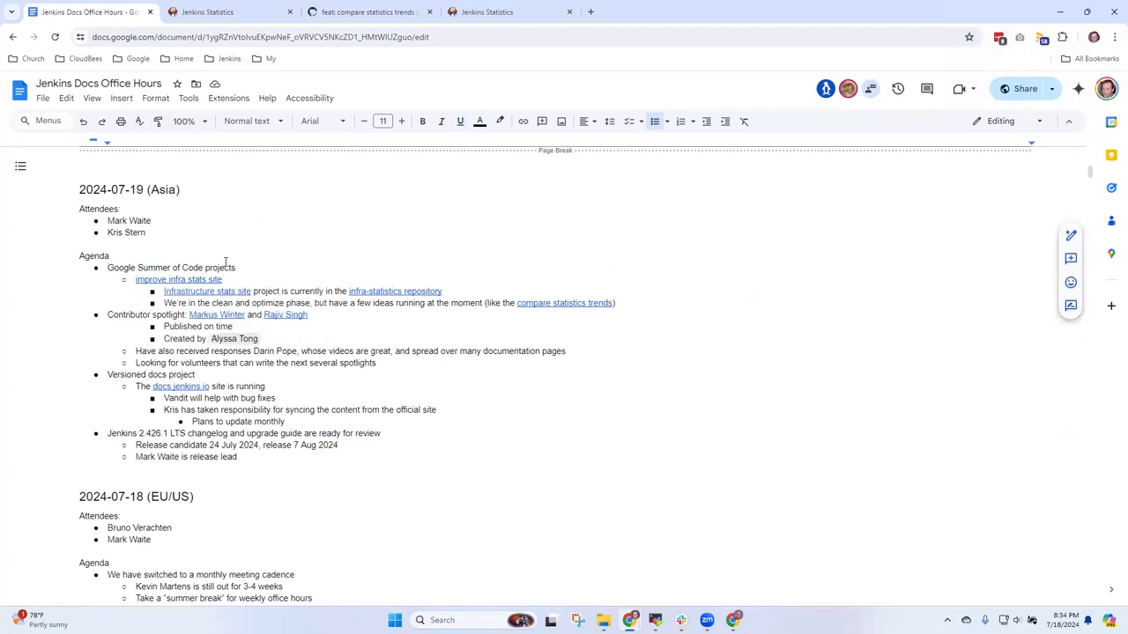
pyautogui.hotkey('shift', 'End')
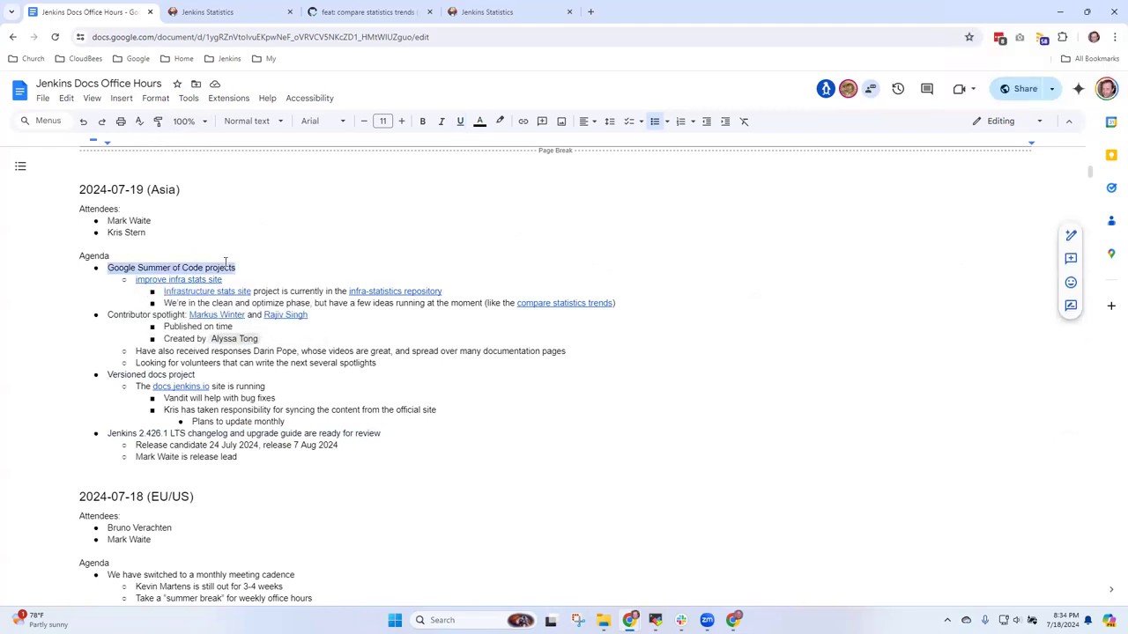
# - Set the document zoom to 125% and clear the selection
pyautogui.click(203, 125)
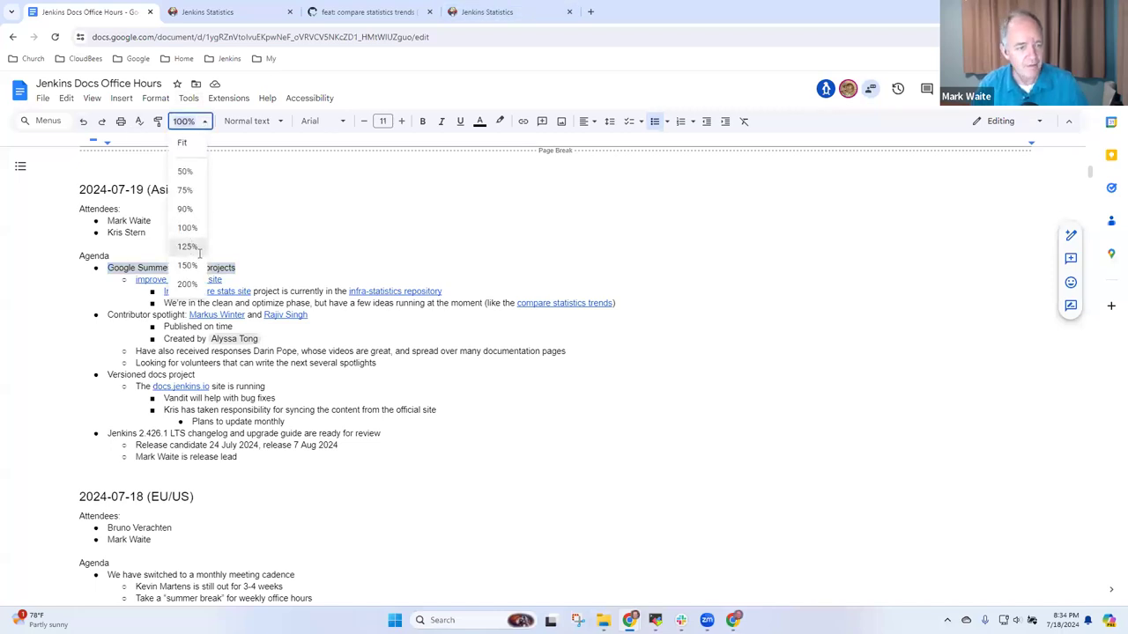
pyautogui.click(187, 246)
pyautogui.click(328, 289)
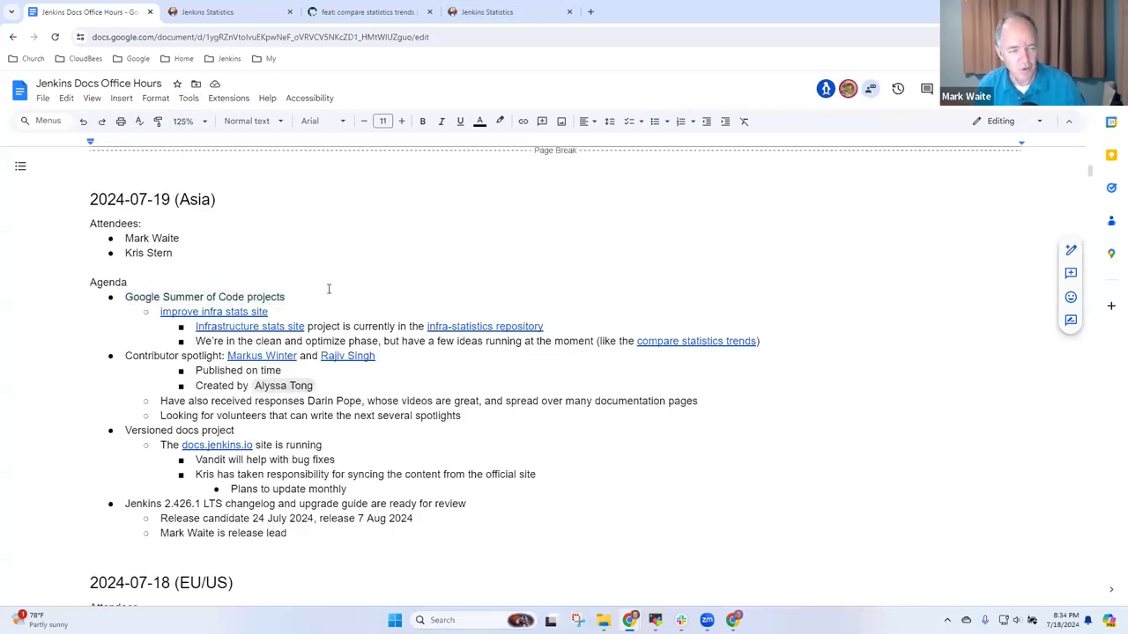
pyautogui.press('Down')
pyautogui.press('Down')
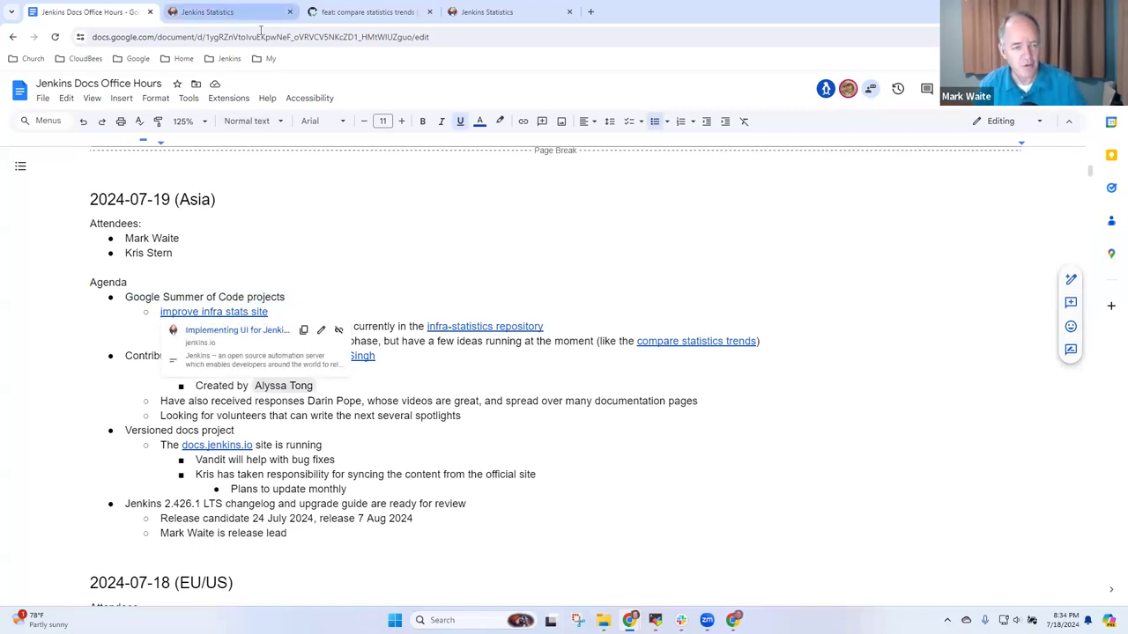
# - On the live Jenkins Statistics site, show the JVMs By Date chart under Statistics in Detail
pyautogui.click(211, 11)
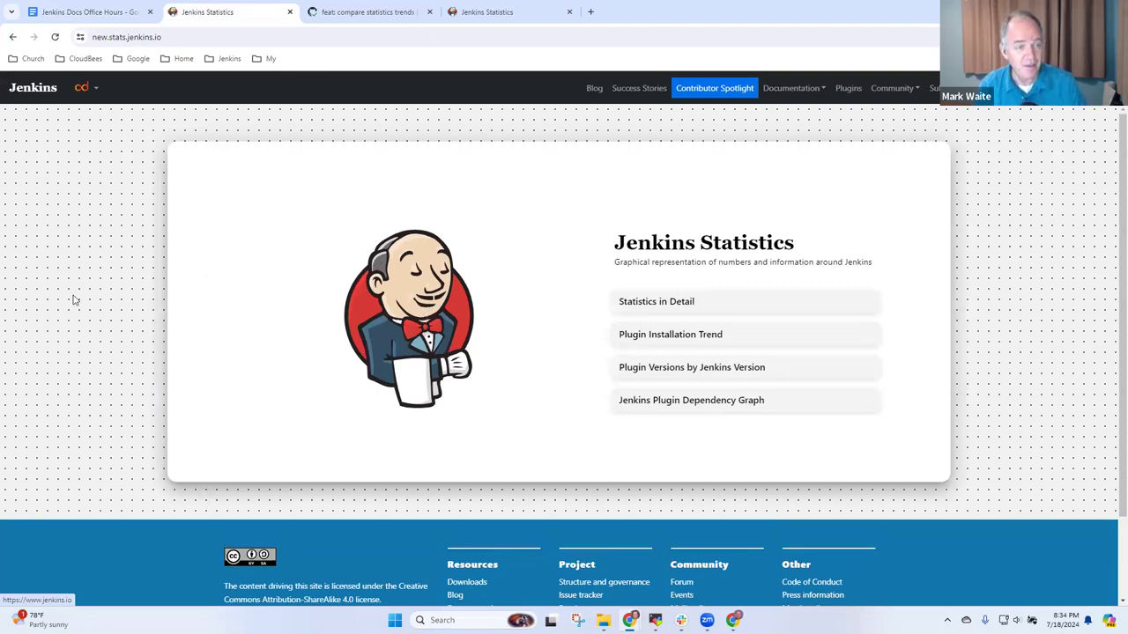
pyautogui.click(693, 304)
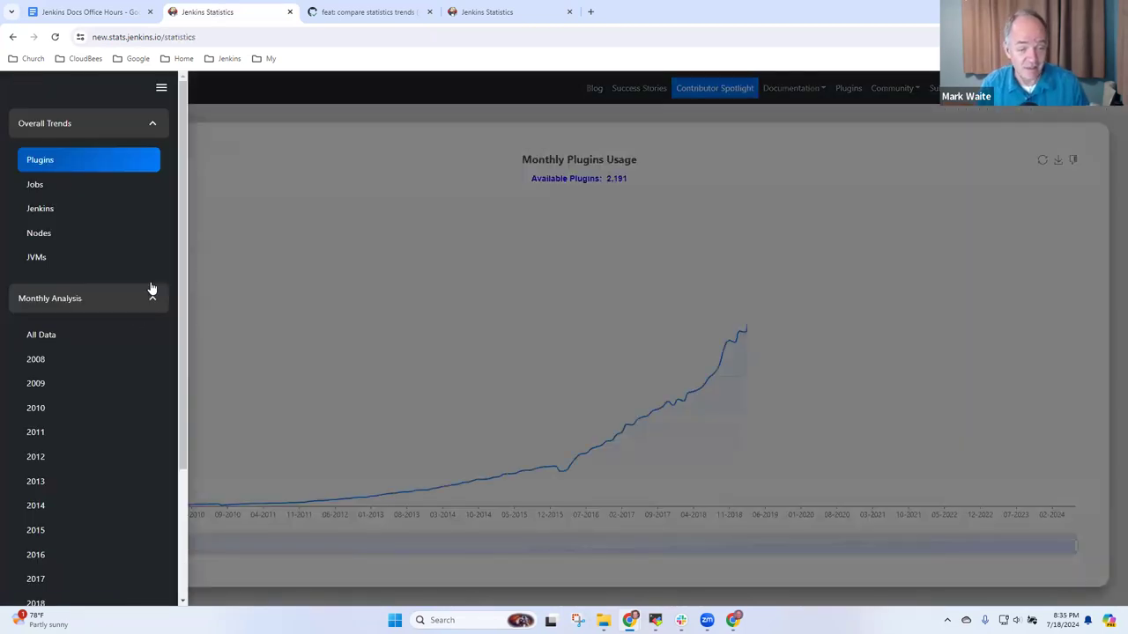
pyautogui.click(72, 268)
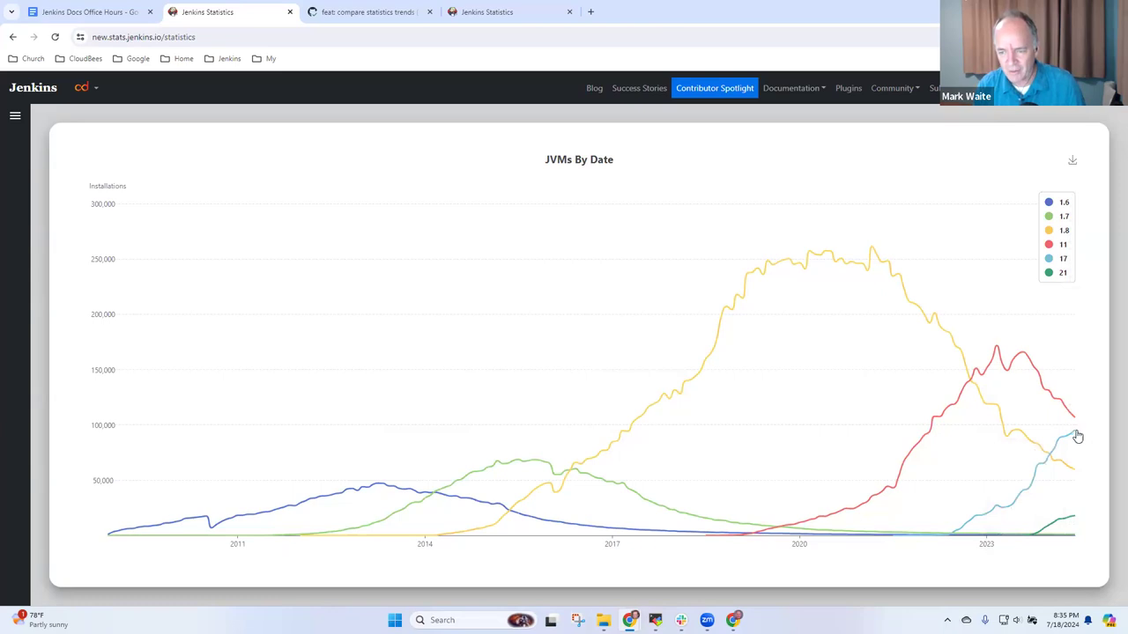
pyautogui.moveTo(1074, 436)
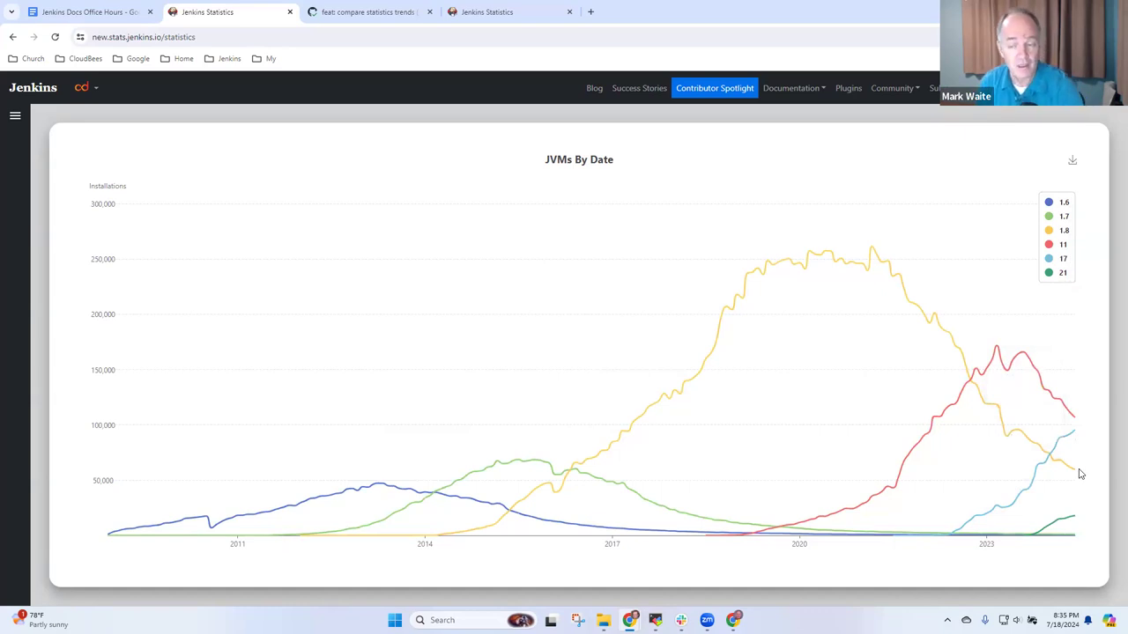
pyautogui.moveTo(1075, 476)
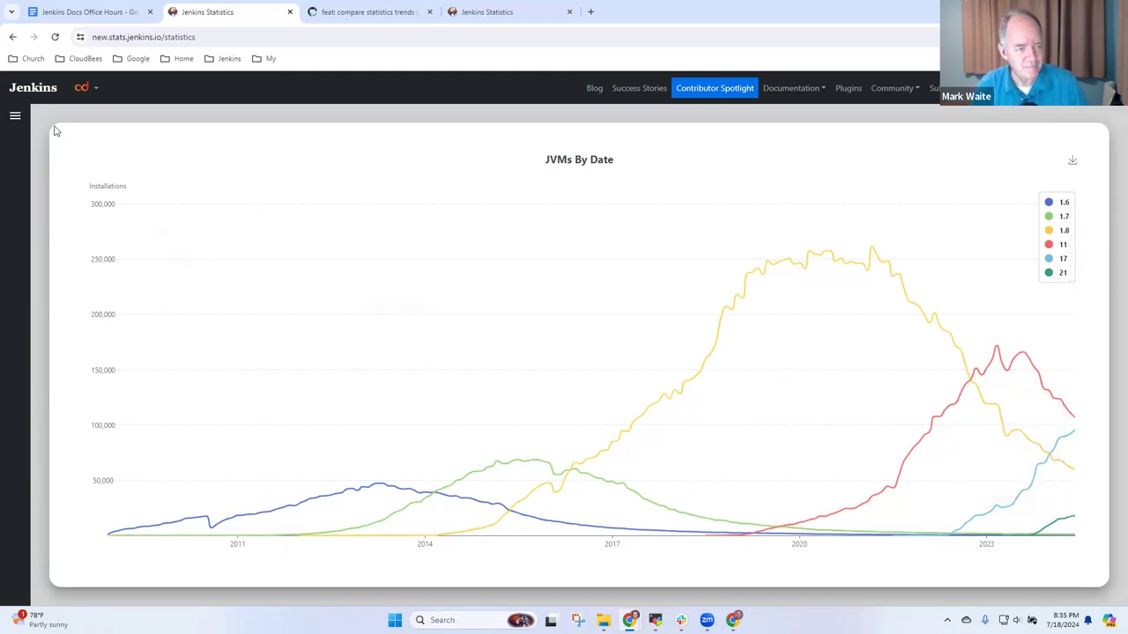
# - Open Statistics in Detail on the deploy-preview site to show Monthly Plugins Usage
pyautogui.click(19, 118)
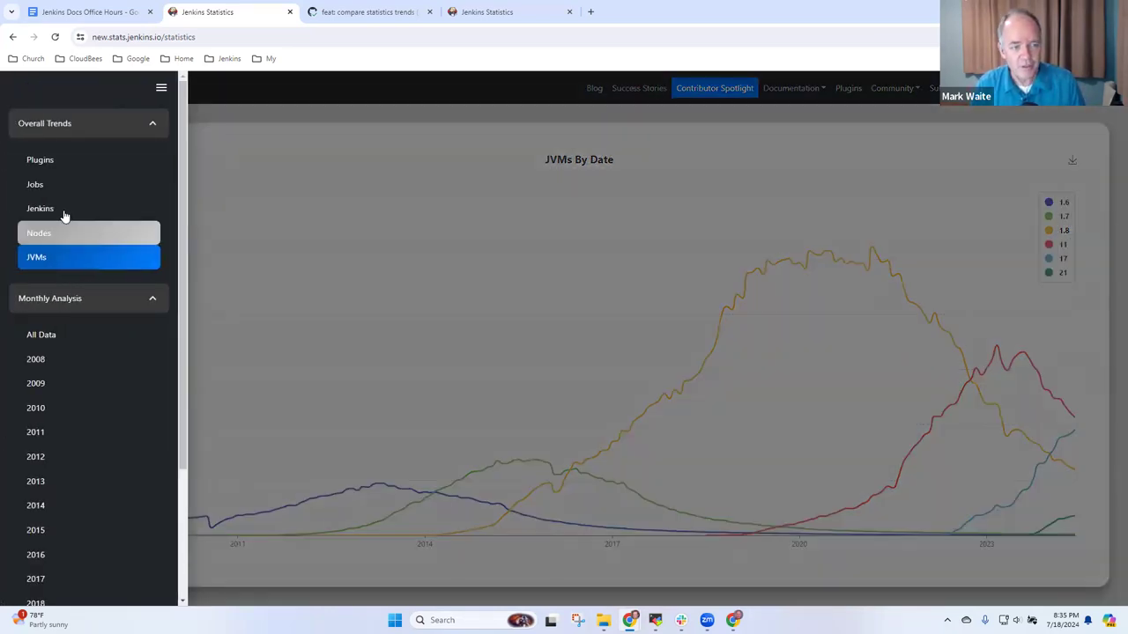
pyautogui.click(499, 15)
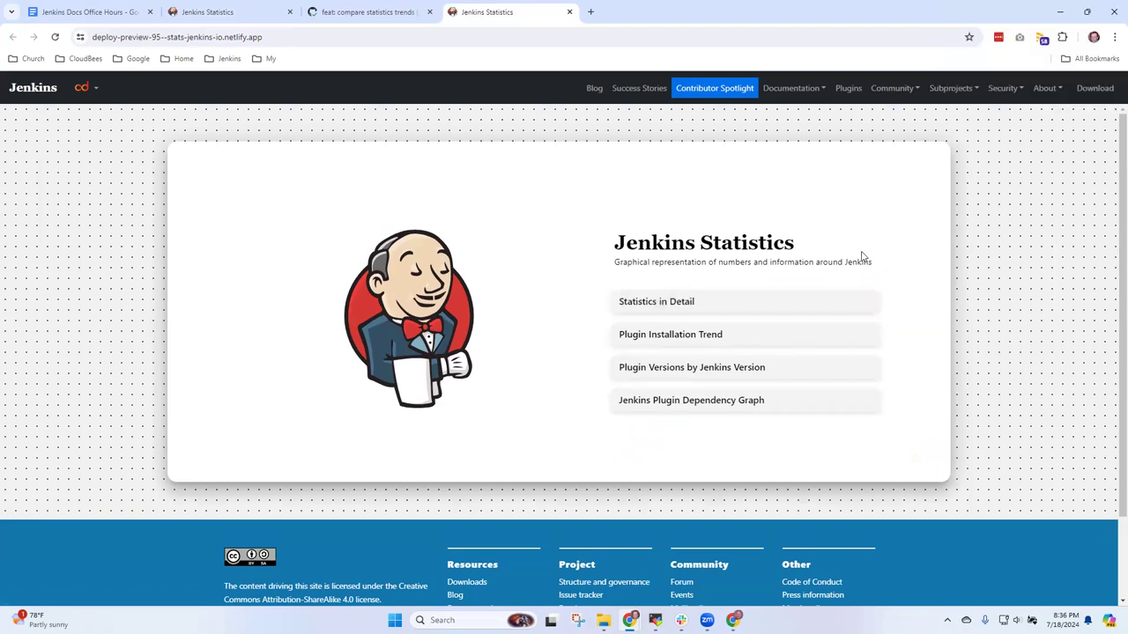
pyautogui.click(692, 305)
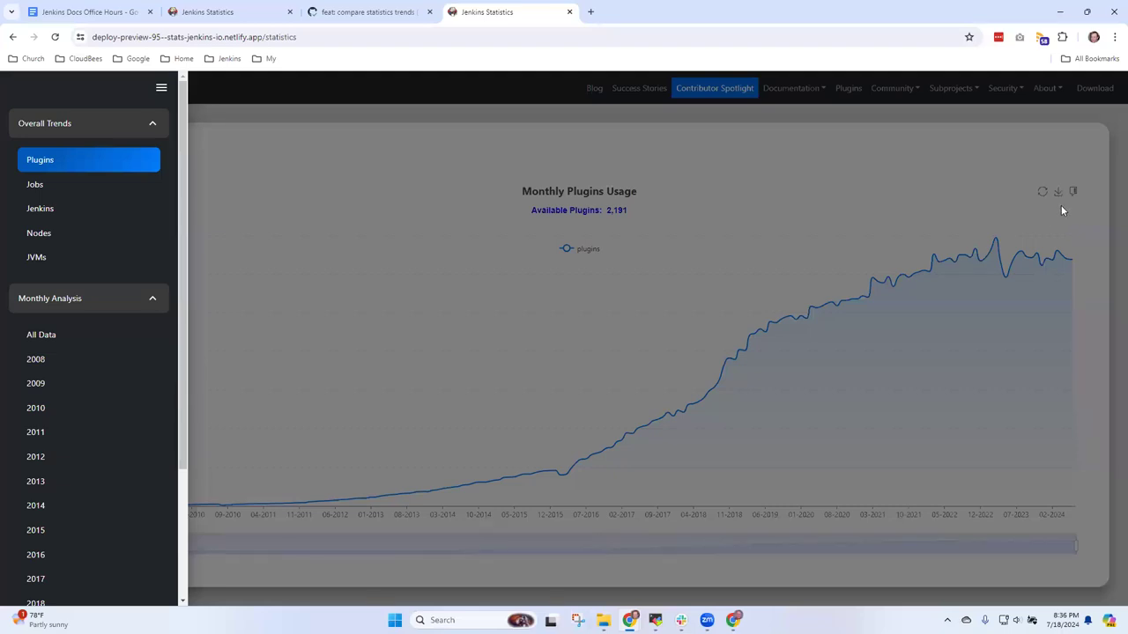
# - Compare the Monthly Plugins Usage chart against Monthly Jenkins Installations
pyautogui.click(564, 247)
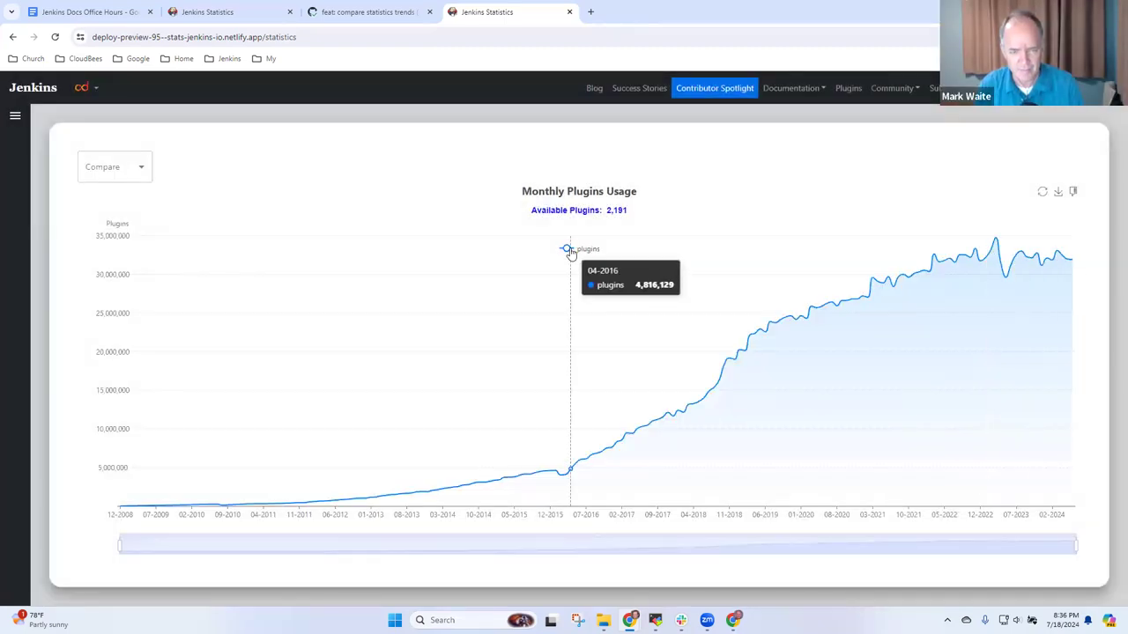
pyautogui.click(568, 251)
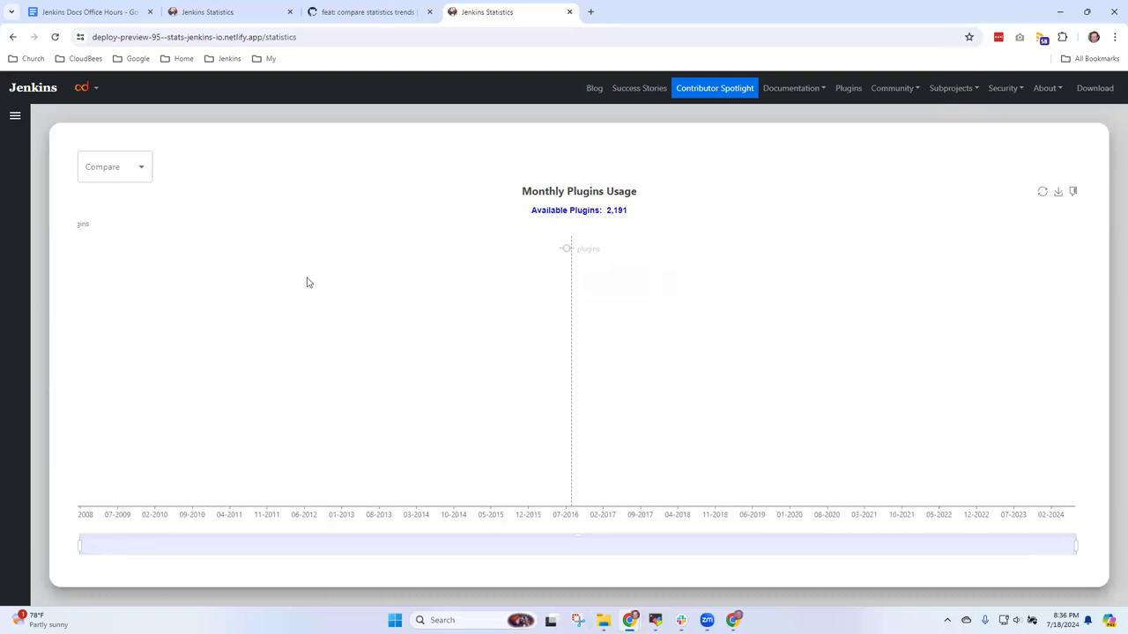
pyautogui.click(132, 167)
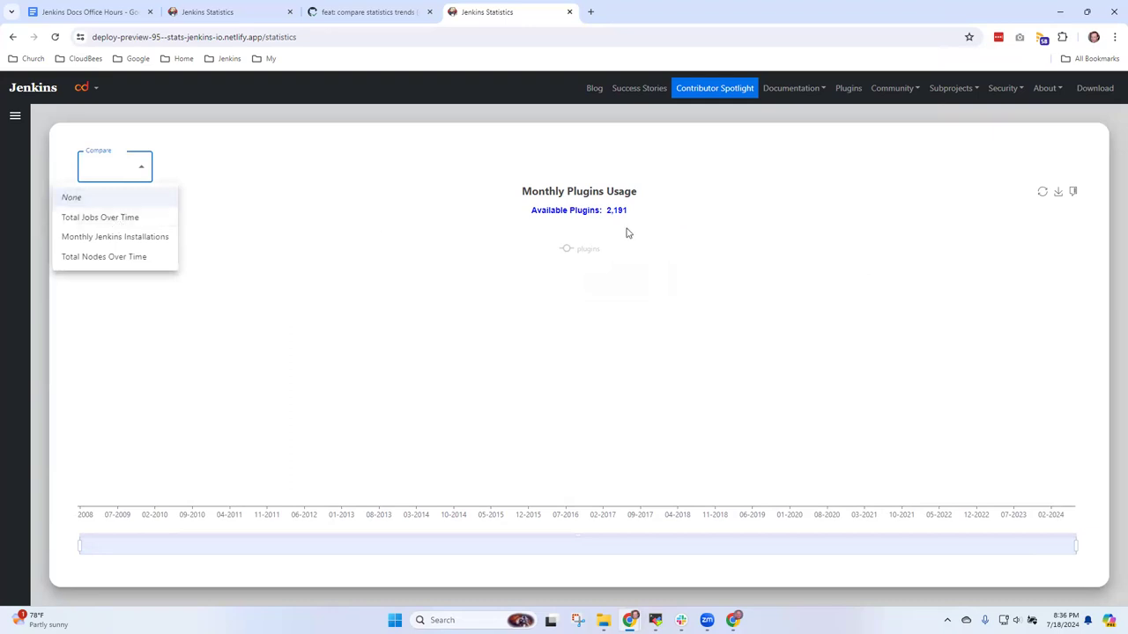
pyautogui.click(557, 251)
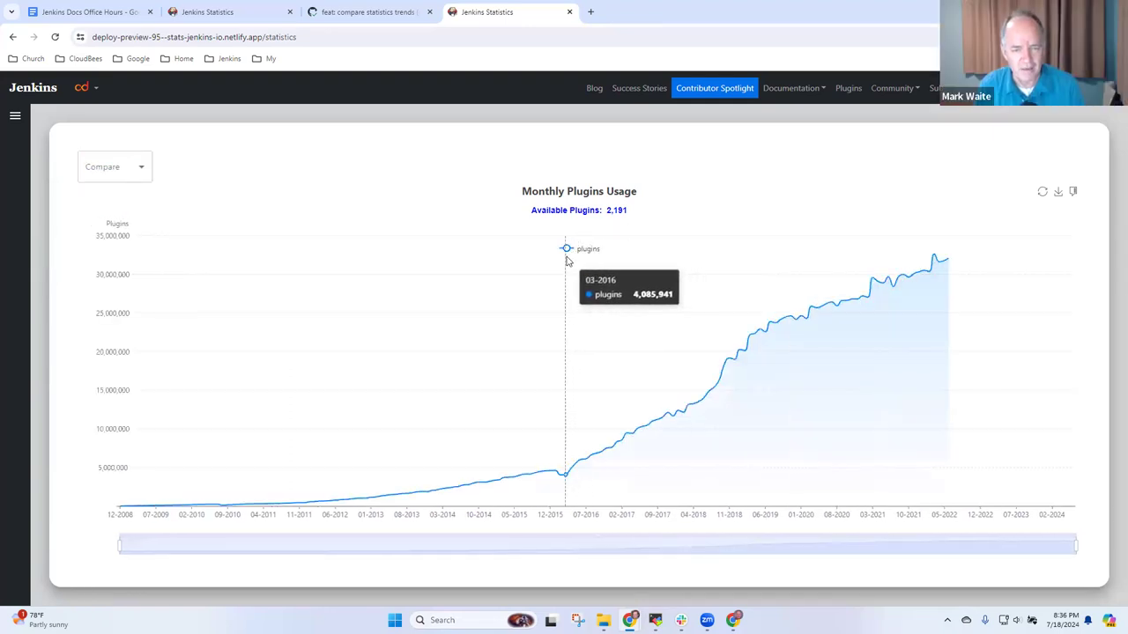
pyautogui.click(129, 172)
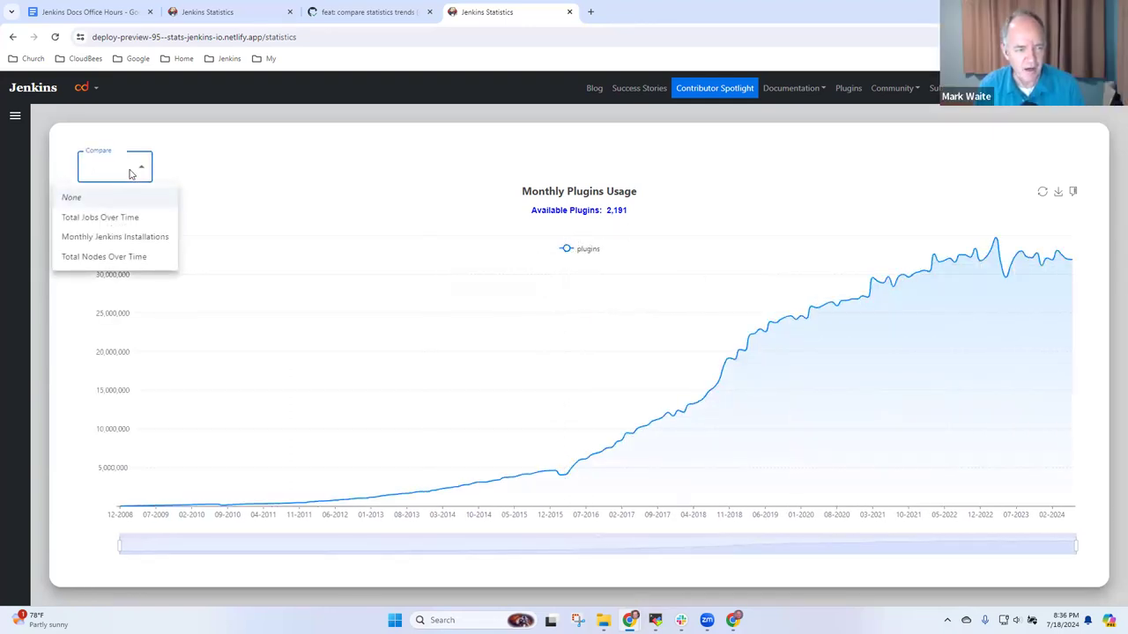
pyautogui.click(130, 238)
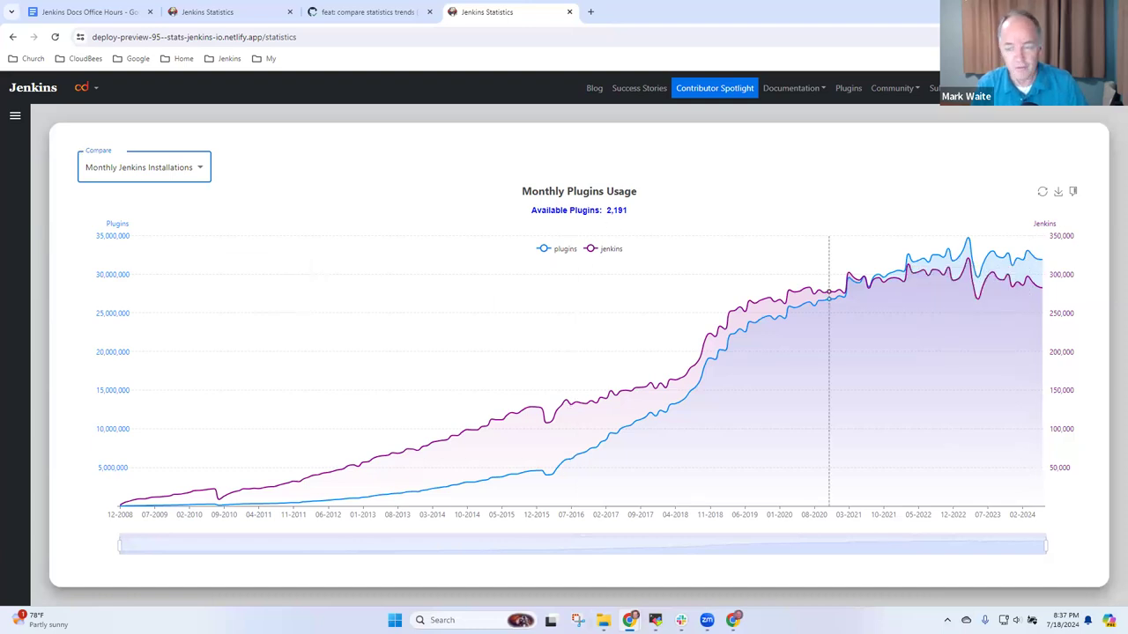
# - Switch the chart to Monthly Jenkins Installations compared against Total Nodes Over Time
pyautogui.click(176, 168)
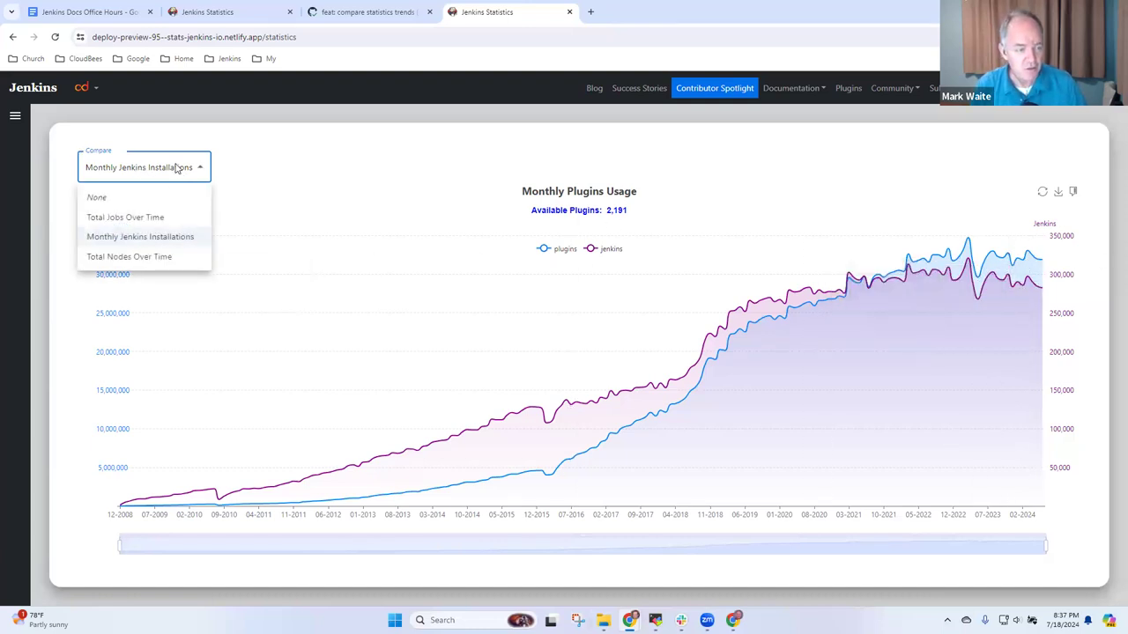
pyautogui.click(162, 256)
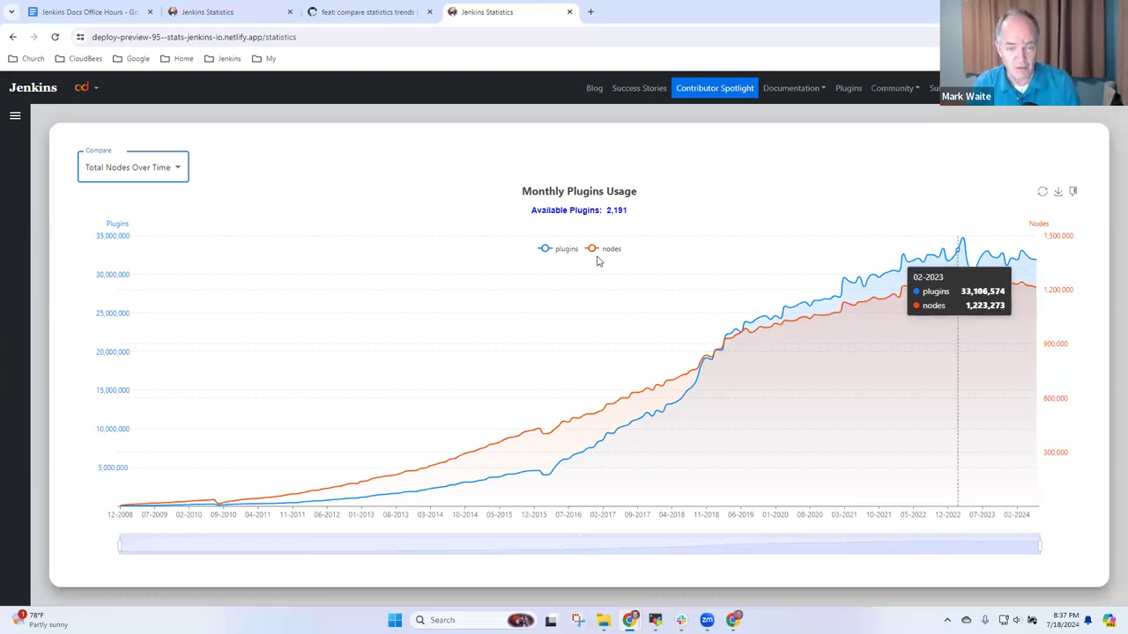
pyautogui.click(14, 117)
pyautogui.click(50, 213)
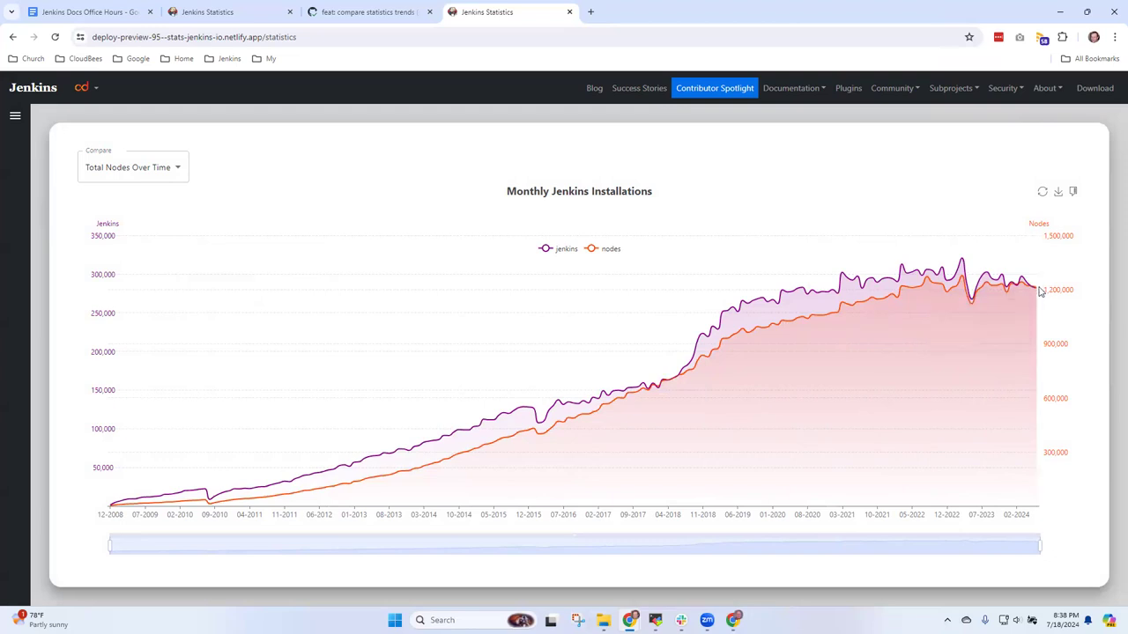
pyautogui.click(165, 167)
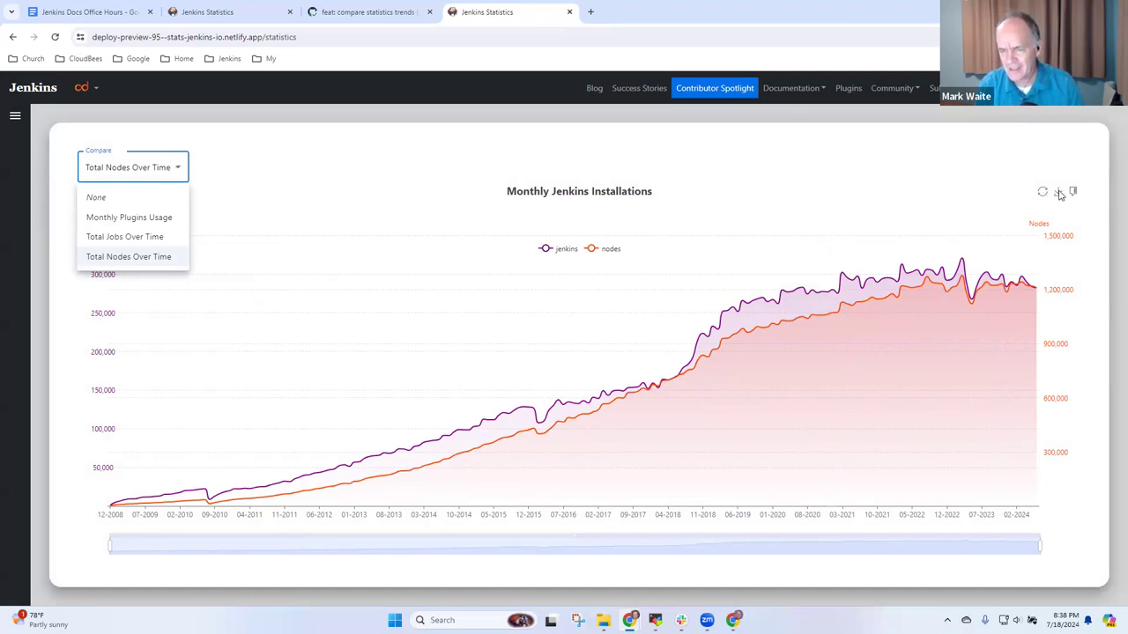
# - Save the chart as Monthly Jenkins Installations.svg, open it, and close the XML error tab
pyautogui.click(1060, 194)
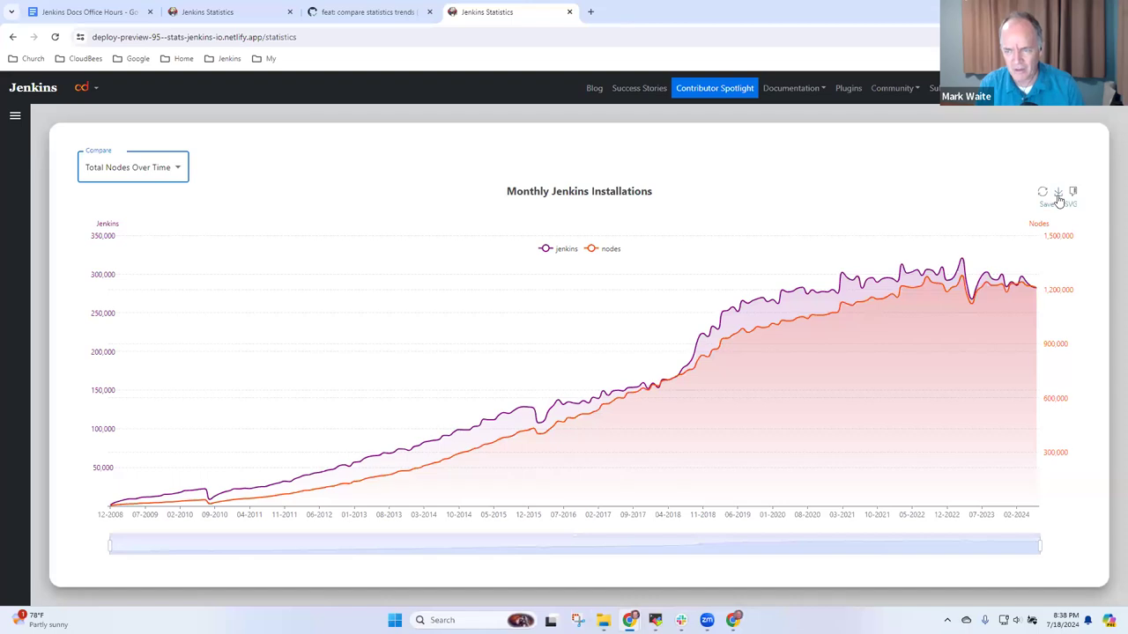
pyautogui.click(1060, 193)
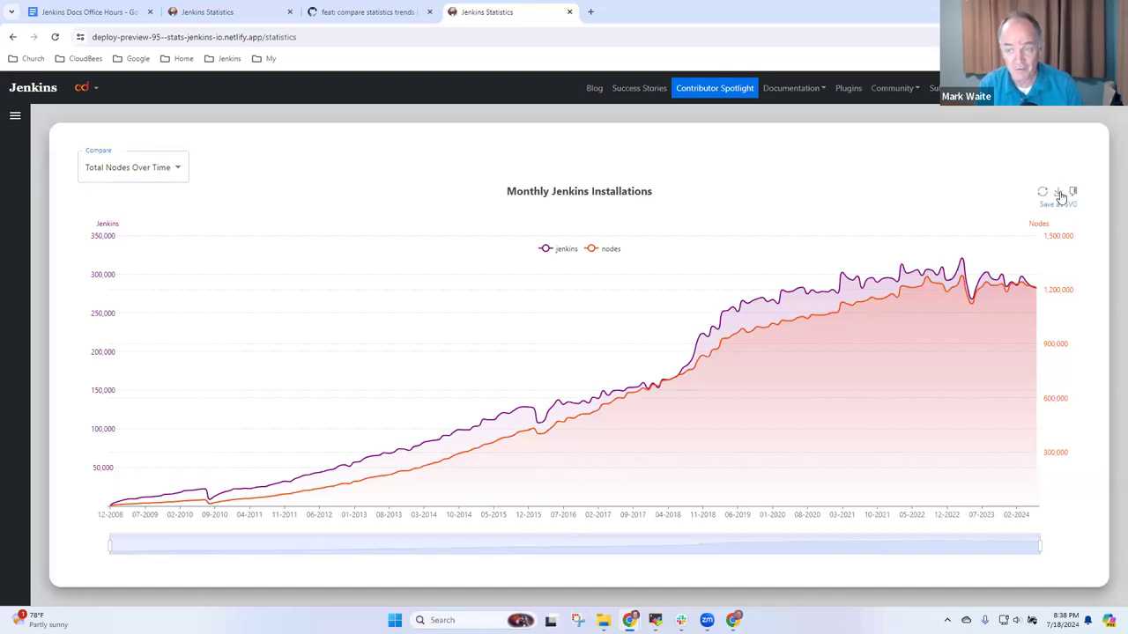
pyautogui.click(1072, 38)
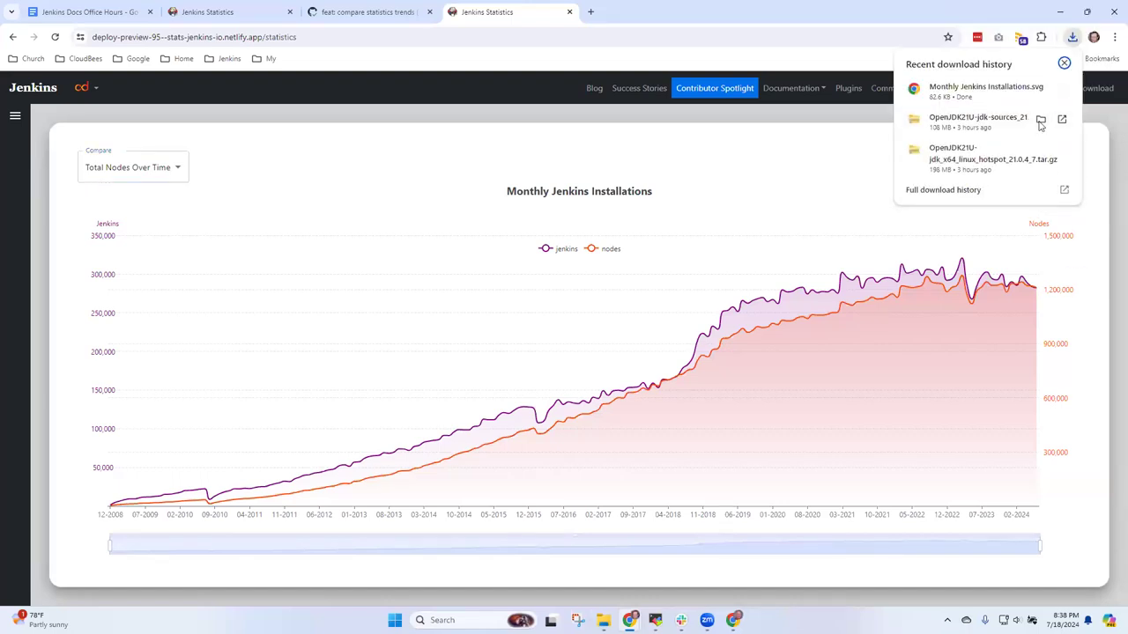
pyautogui.click(1007, 95)
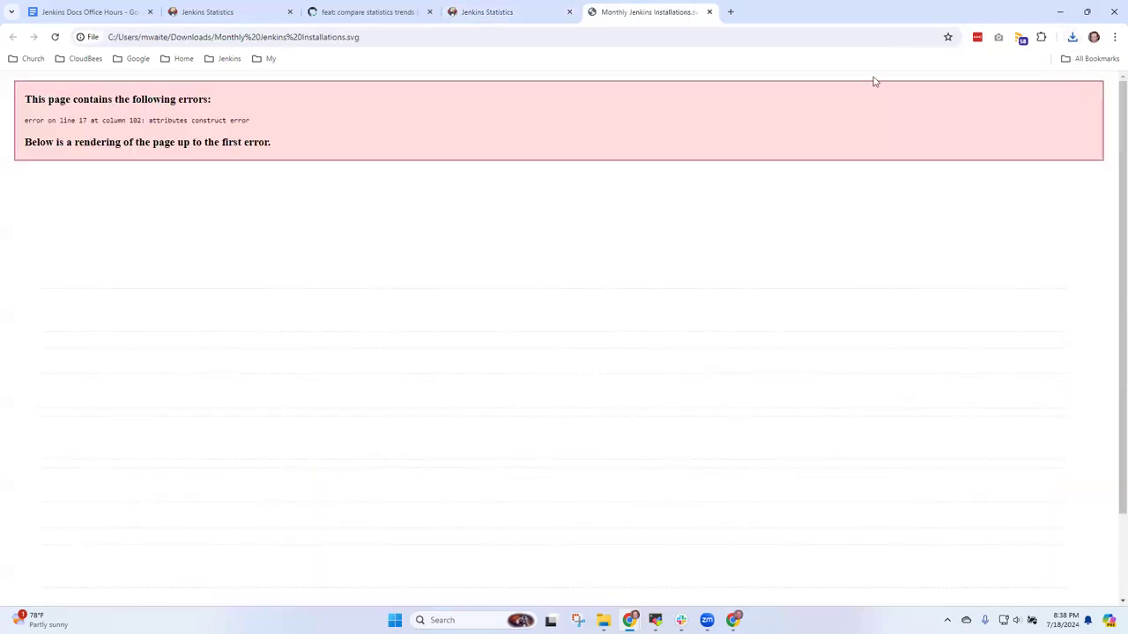
pyautogui.click(710, 12)
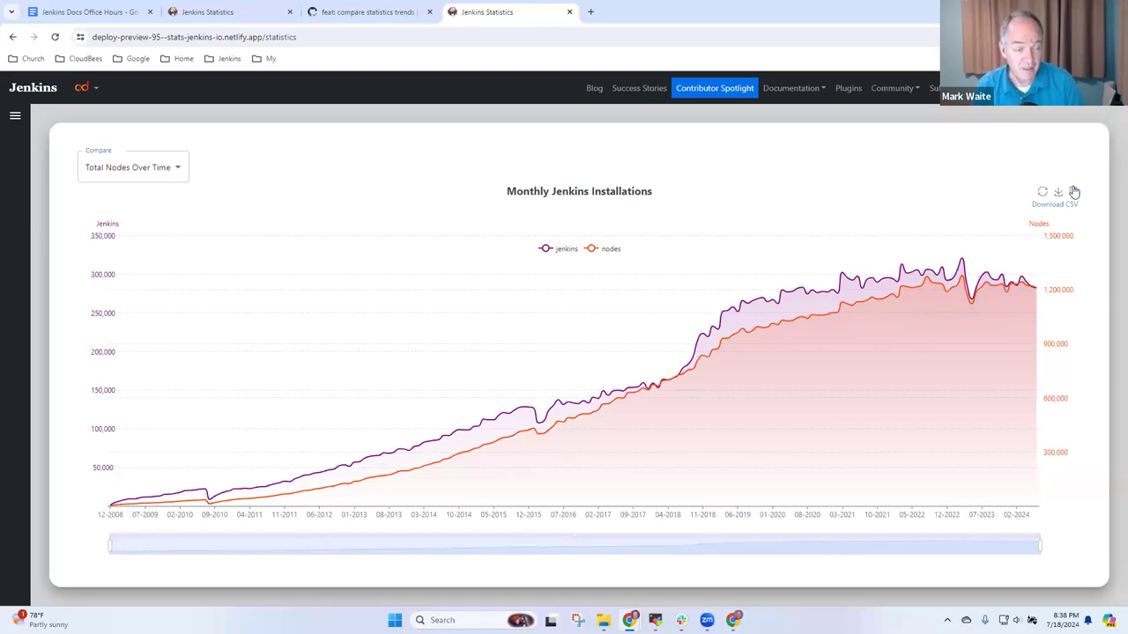
pyautogui.click(13, 117)
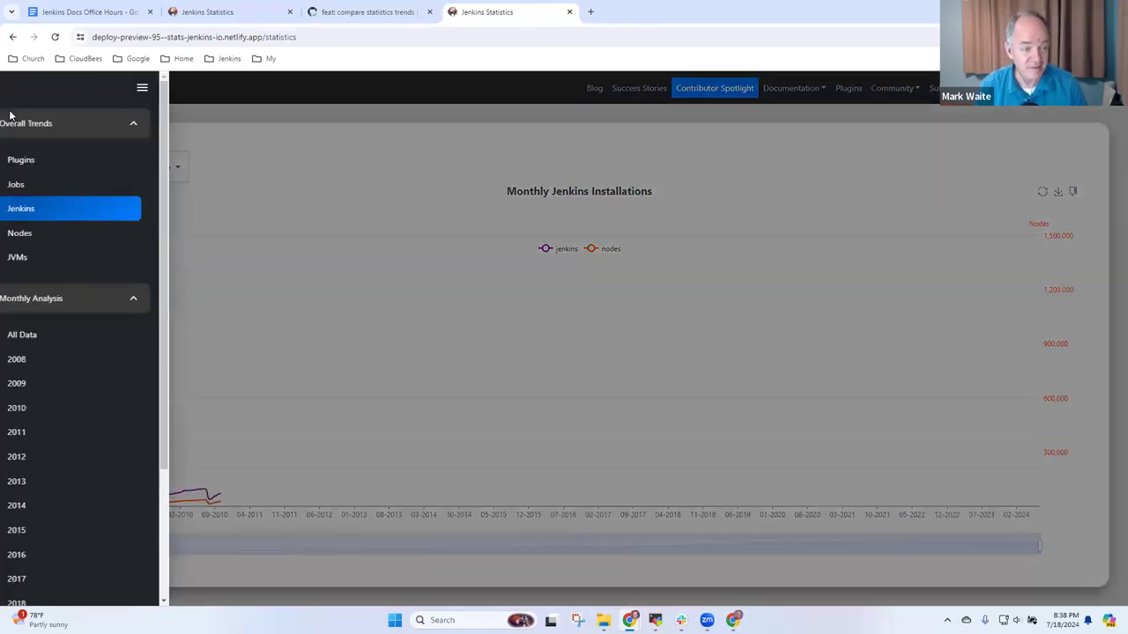
pyautogui.click(466, 124)
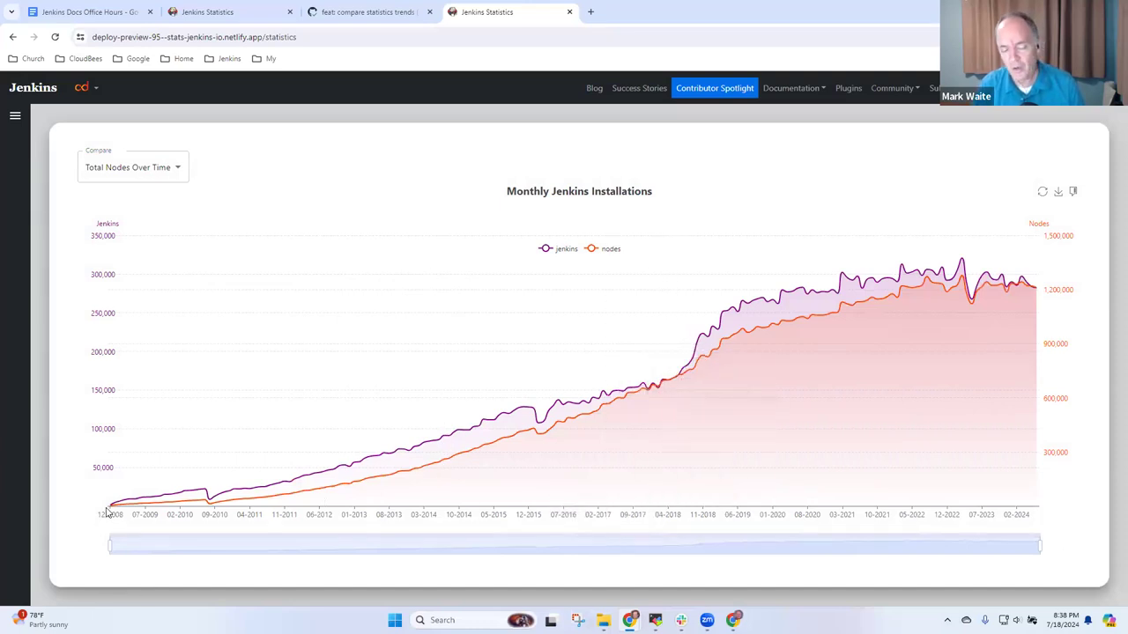
pyautogui.moveTo(111, 507)
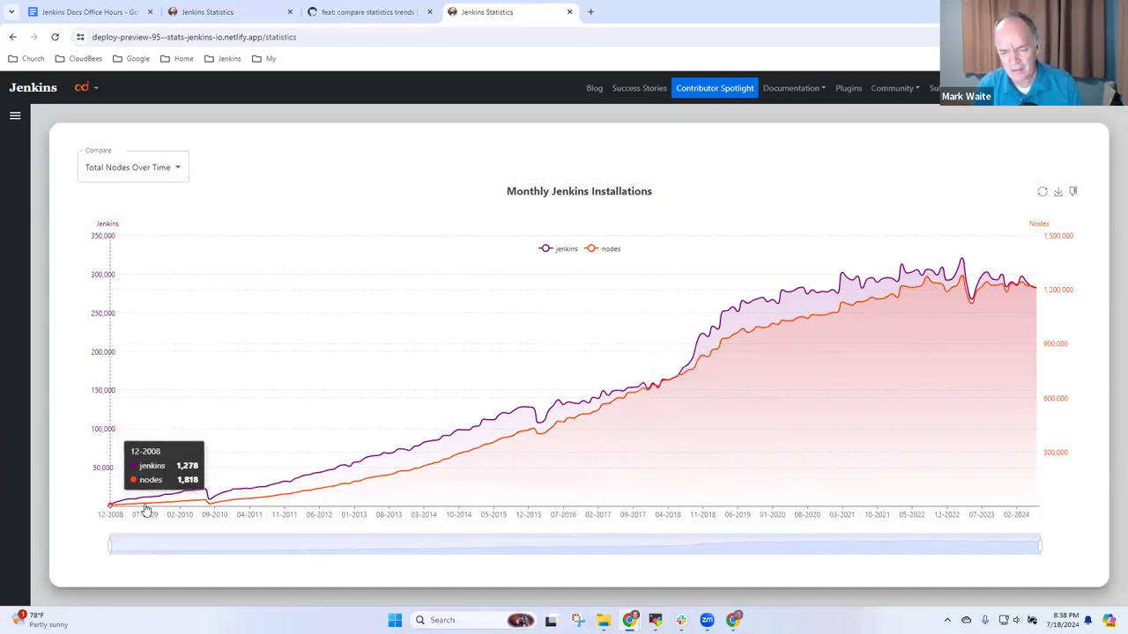
pyautogui.moveTo(1038, 511)
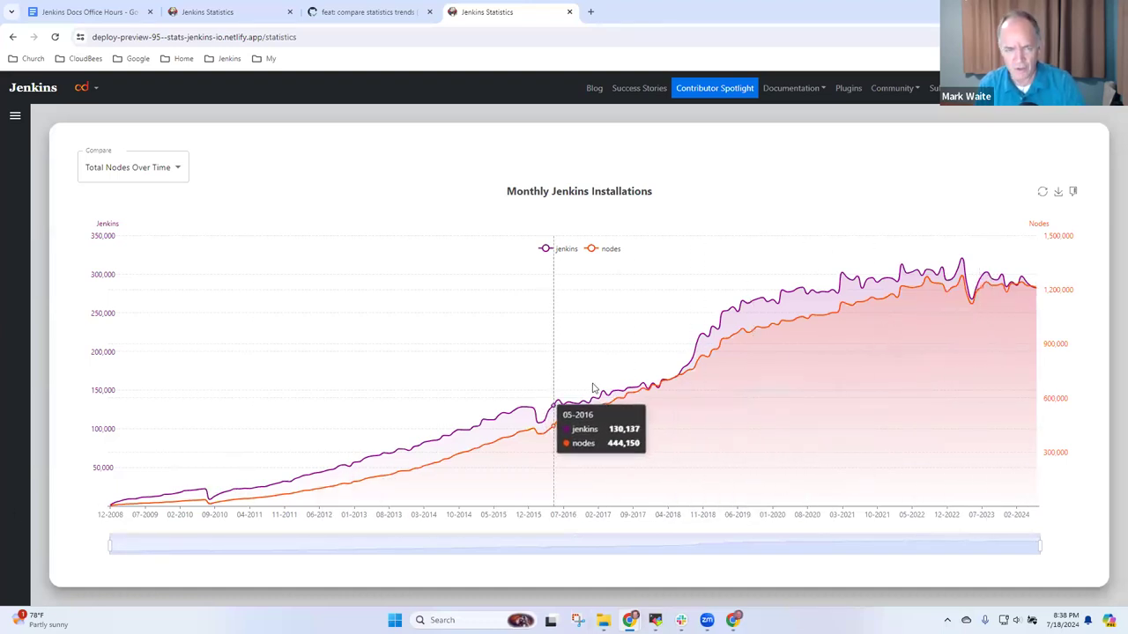
# - Set Compare to None and save a second SVG copy, closing its error tab
pyautogui.click(104, 168)
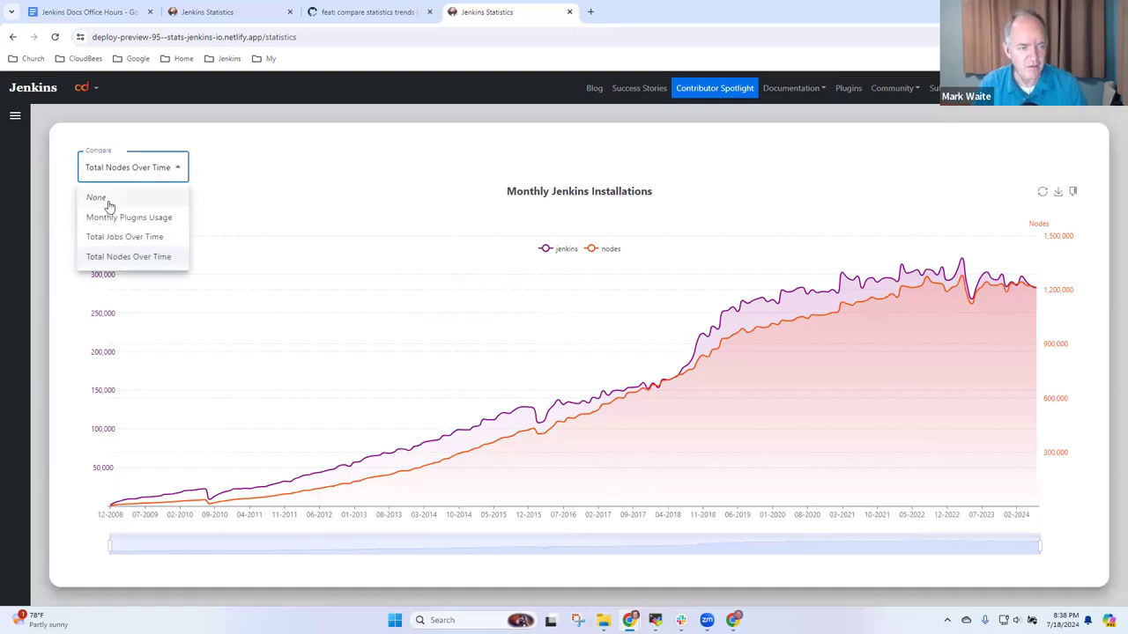
pyautogui.click(97, 198)
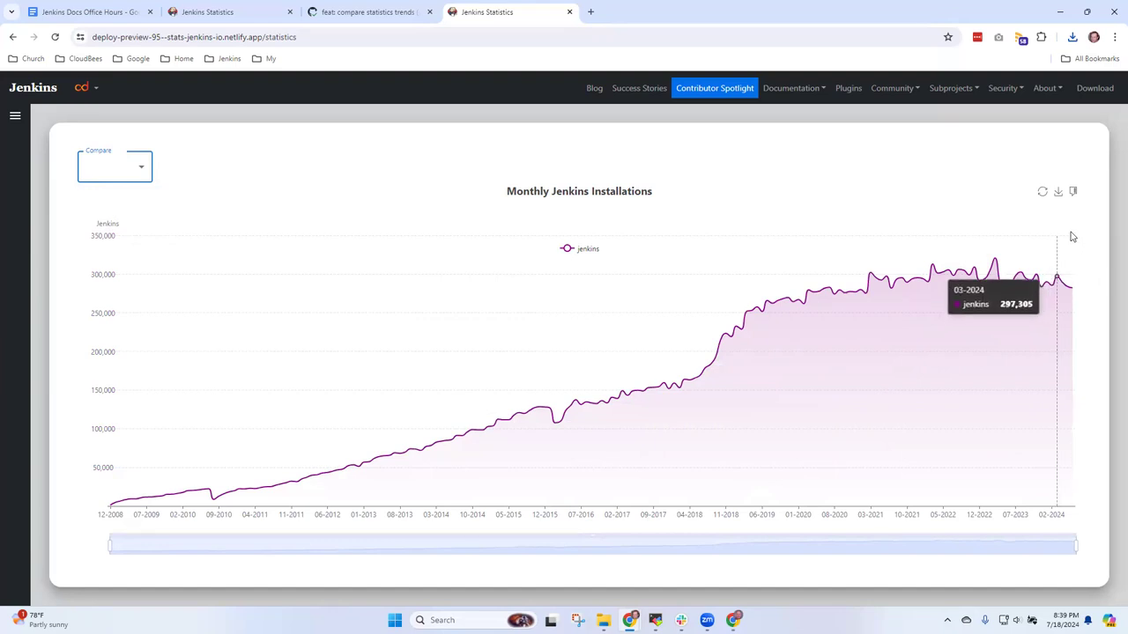
pyautogui.click(1058, 195)
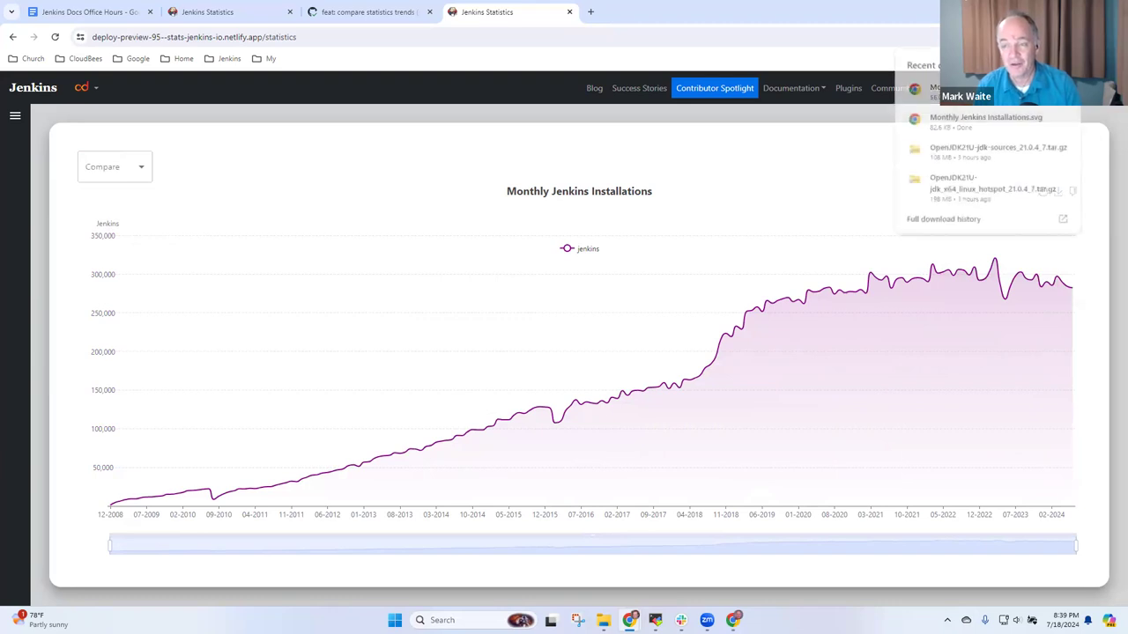
pyautogui.click(934, 91)
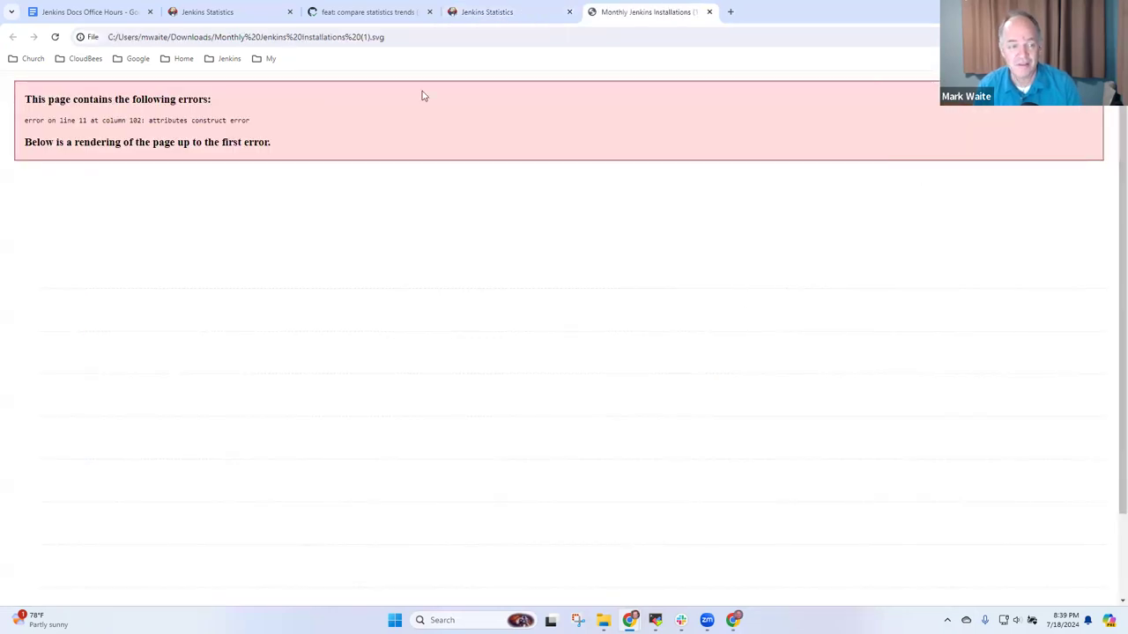
pyautogui.click(710, 11)
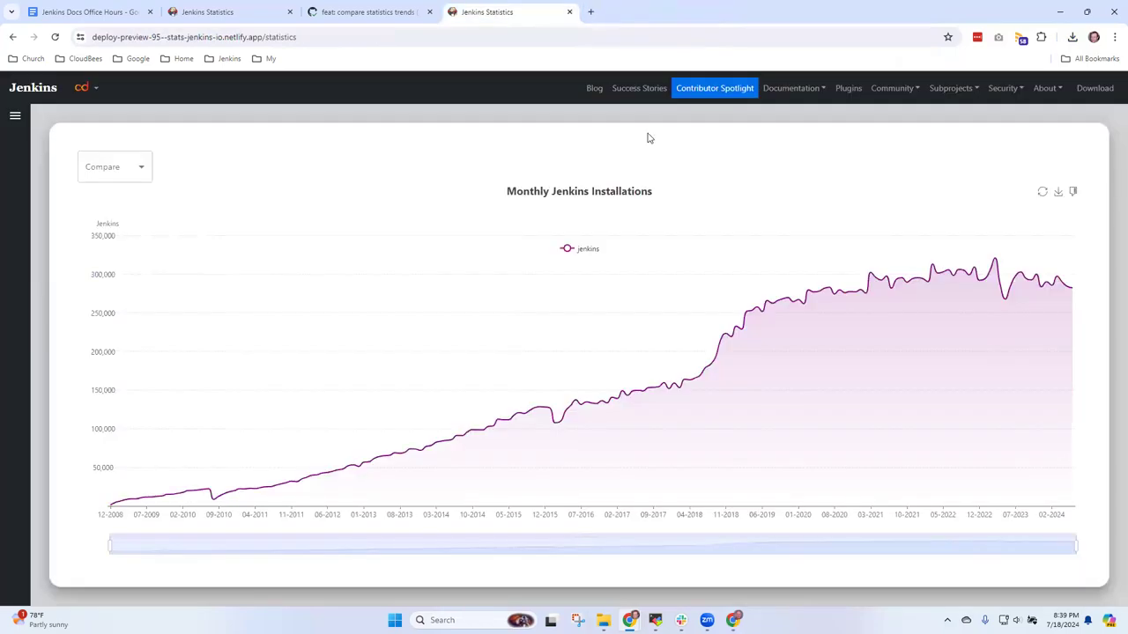
pyautogui.click(15, 117)
# - Show the 2024 monthly table, then zoom and close the May Top Plugins > 2500 chart
pyautogui.scroll(-2, 112, 467)
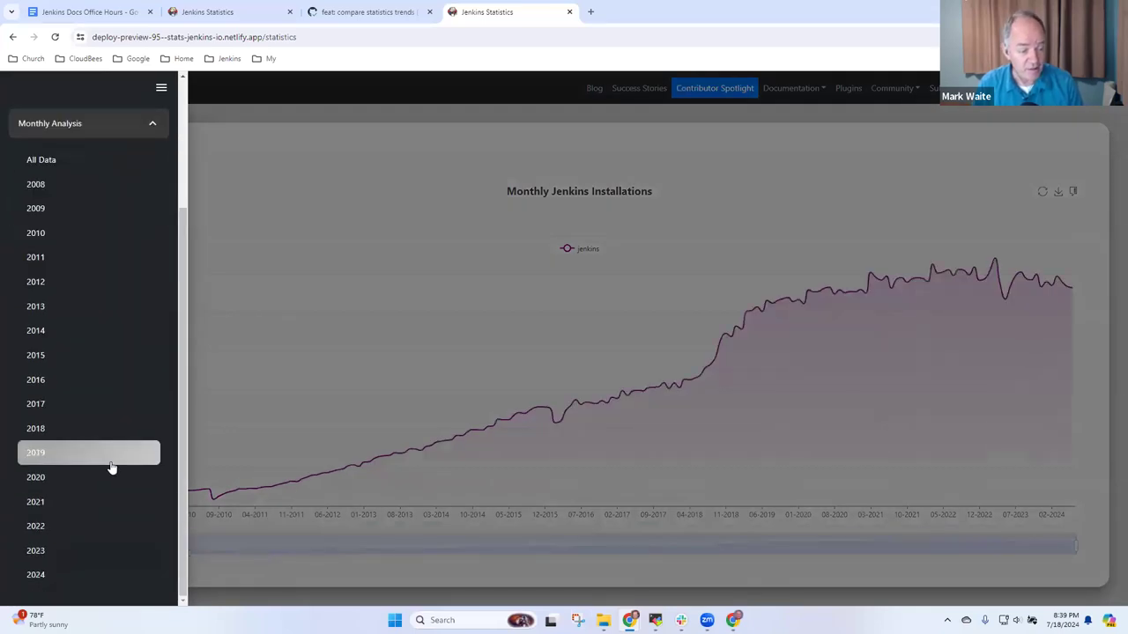
pyautogui.click(55, 574)
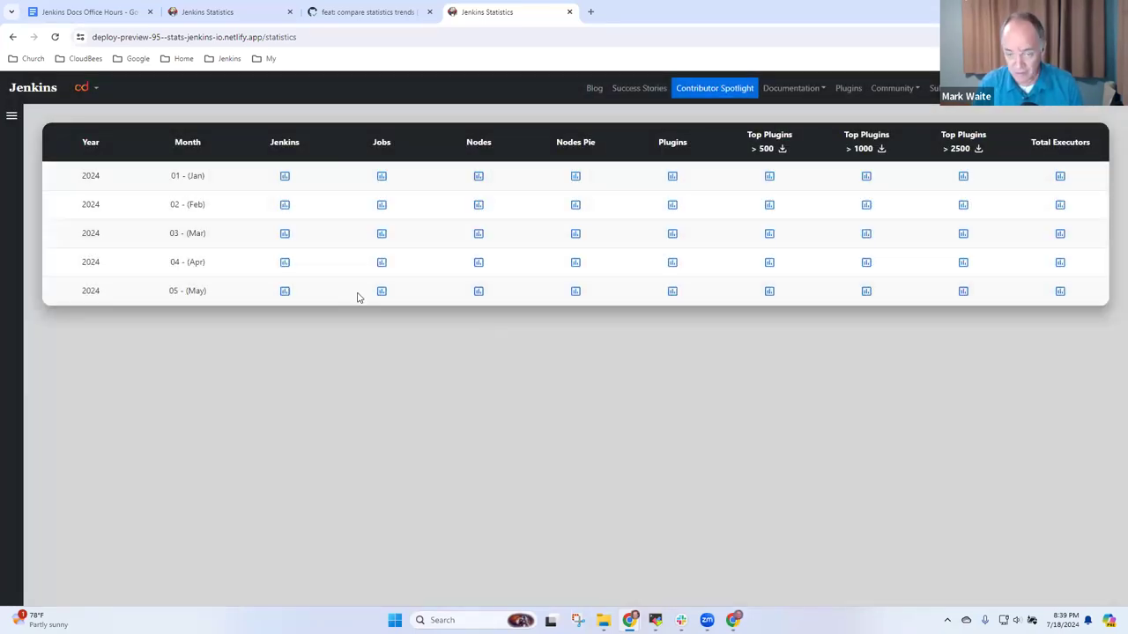
pyautogui.click(963, 291)
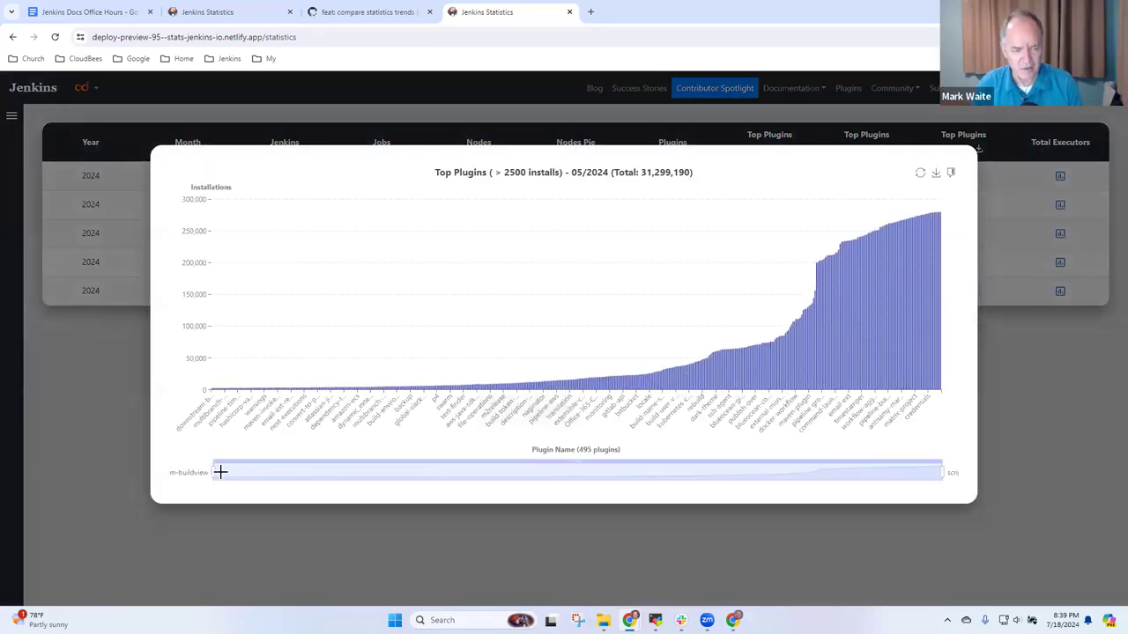
pyautogui.moveTo(221, 473); pyautogui.dragTo(805, 470)
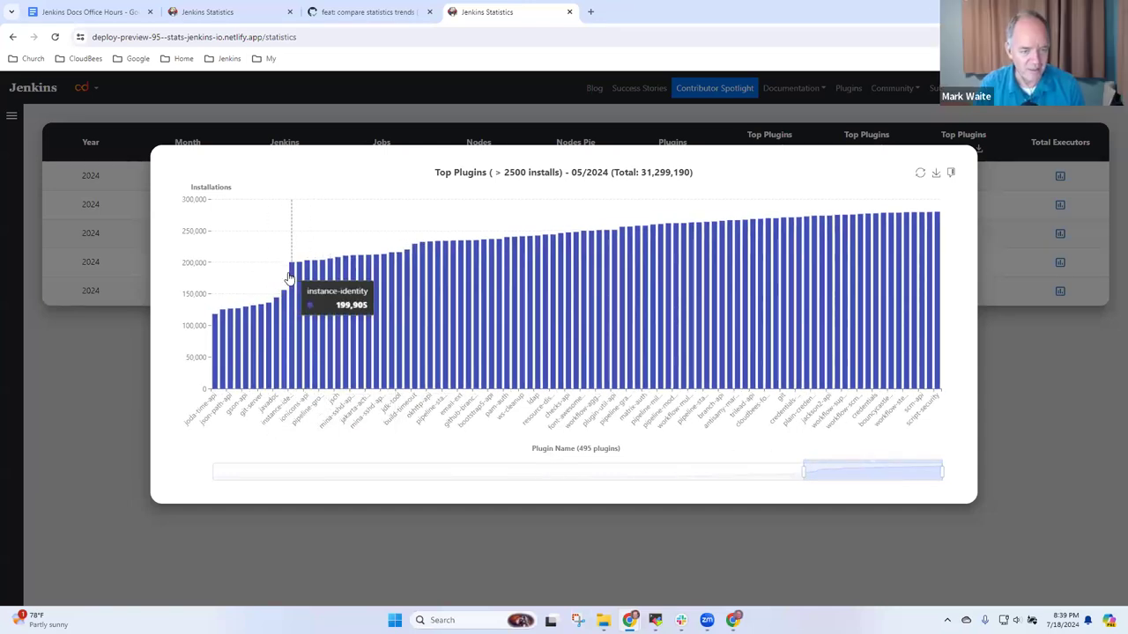
pyautogui.moveTo(284, 286)
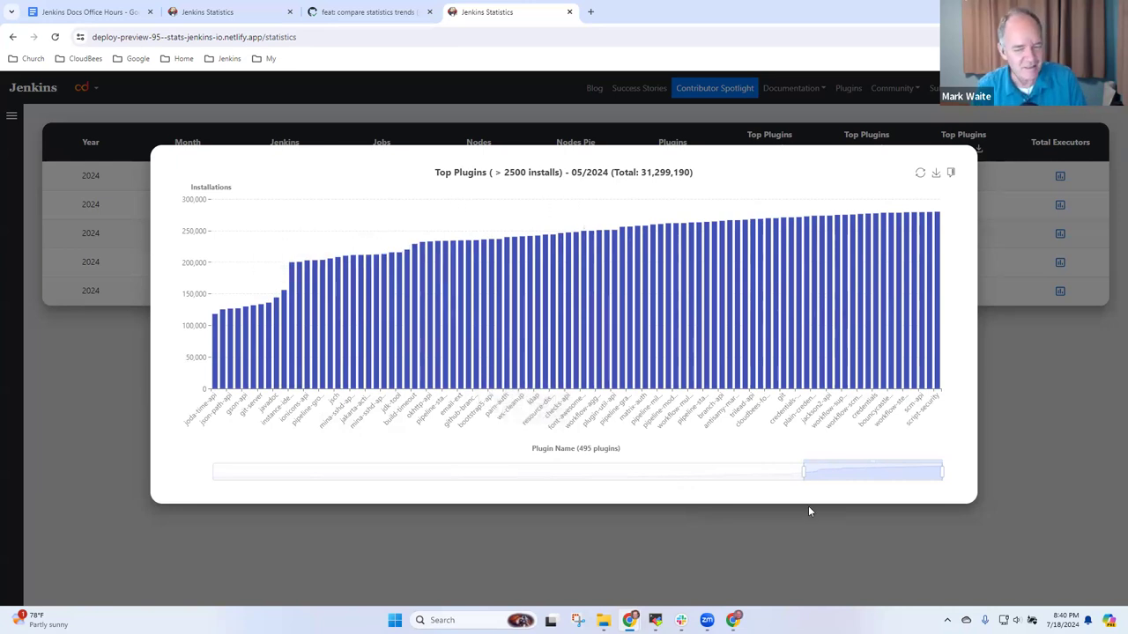
pyautogui.moveTo(802, 476); pyautogui.dragTo(771, 474)
pyautogui.click(328, 529)
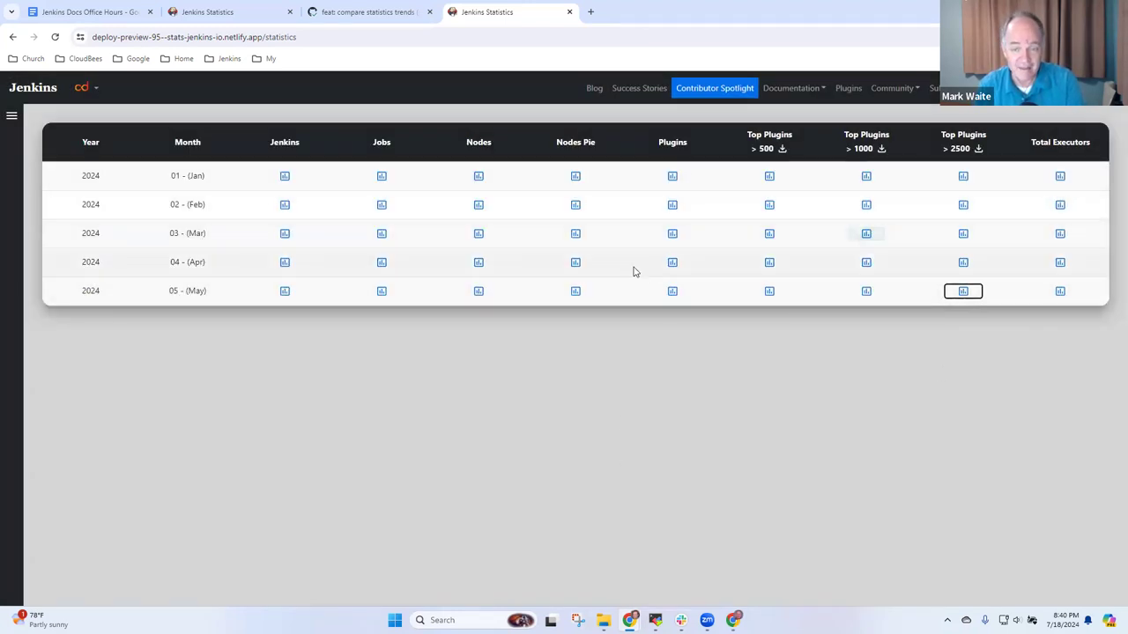
# - Adjust the May 2024 plugin installations chart's zoom range to the most-installed plugins, then close it
pyautogui.click(671, 292)
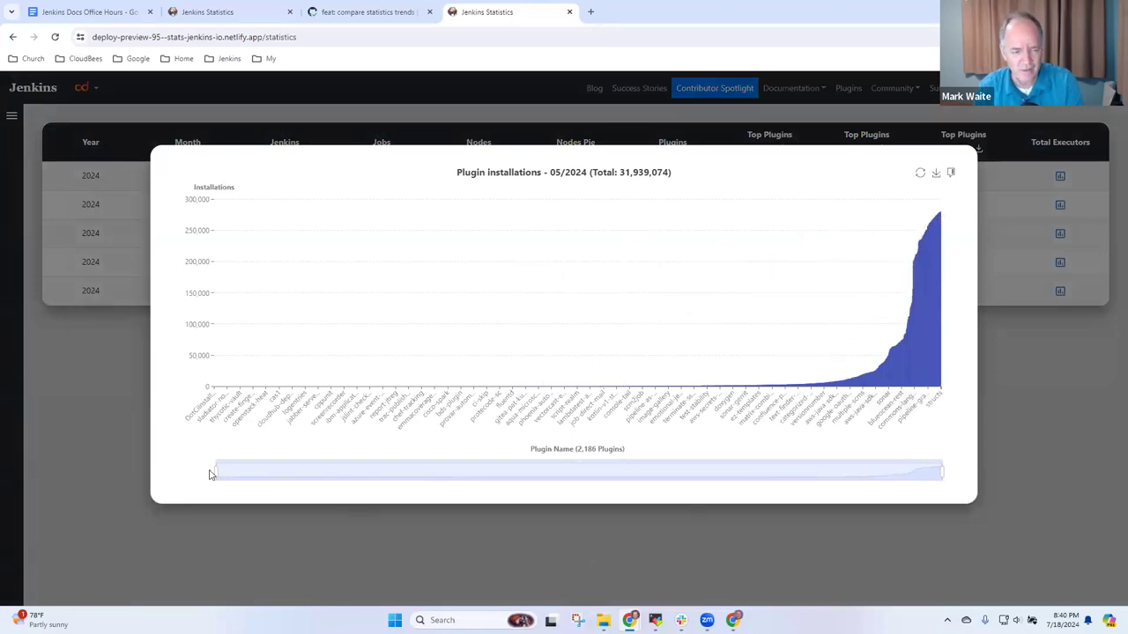
pyautogui.moveTo(290, 473); pyautogui.dragTo(903, 490)
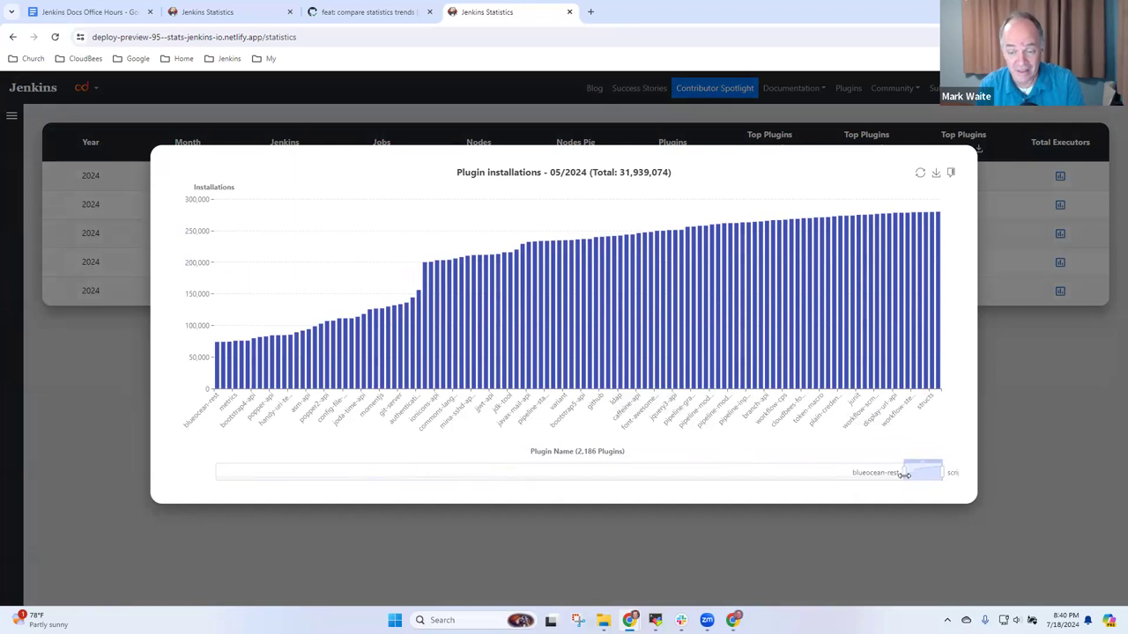
pyautogui.moveTo(903, 472); pyautogui.dragTo(155, 421)
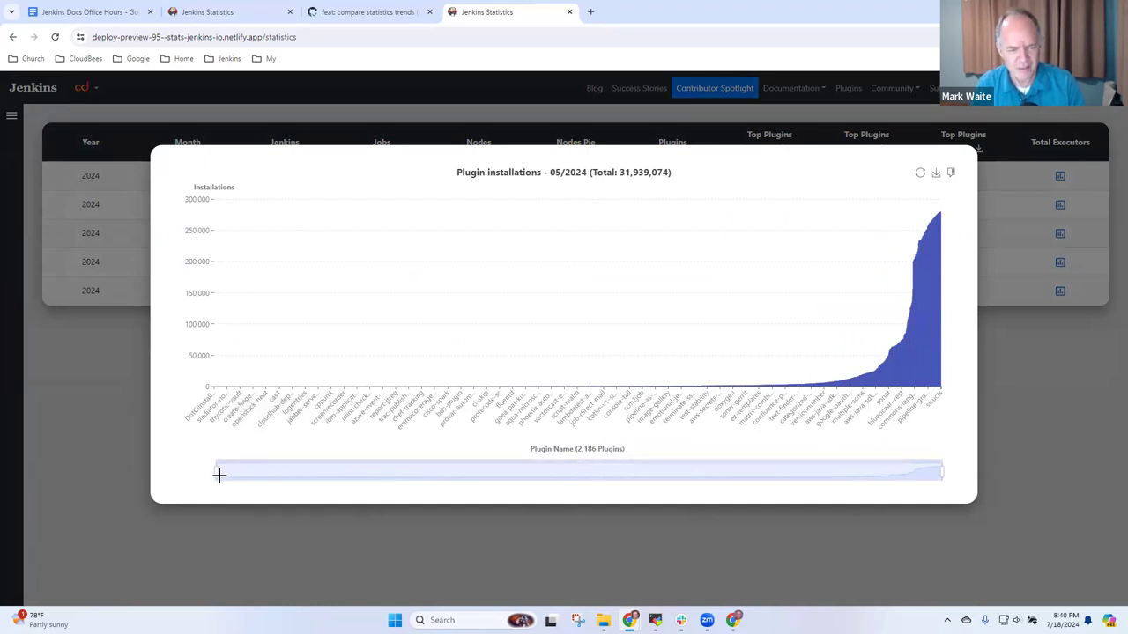
pyautogui.moveTo(228, 475); pyautogui.dragTo(992, 494)
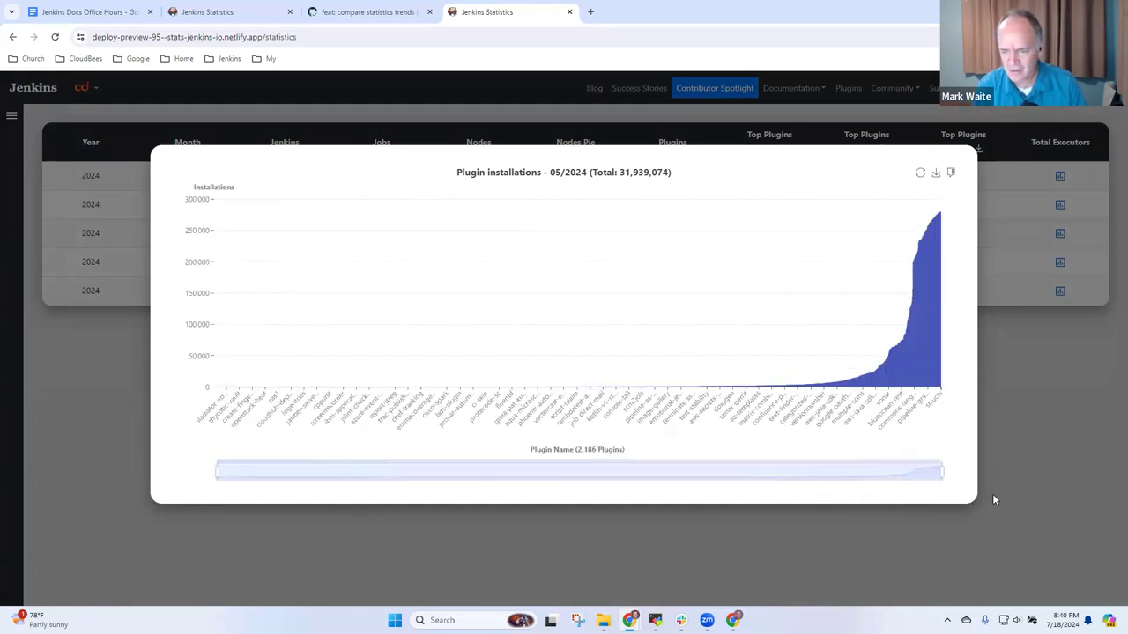
pyautogui.moveTo(212, 474); pyautogui.dragTo(796, 440)
pyautogui.moveTo(818, 442); pyautogui.dragTo(884, 447)
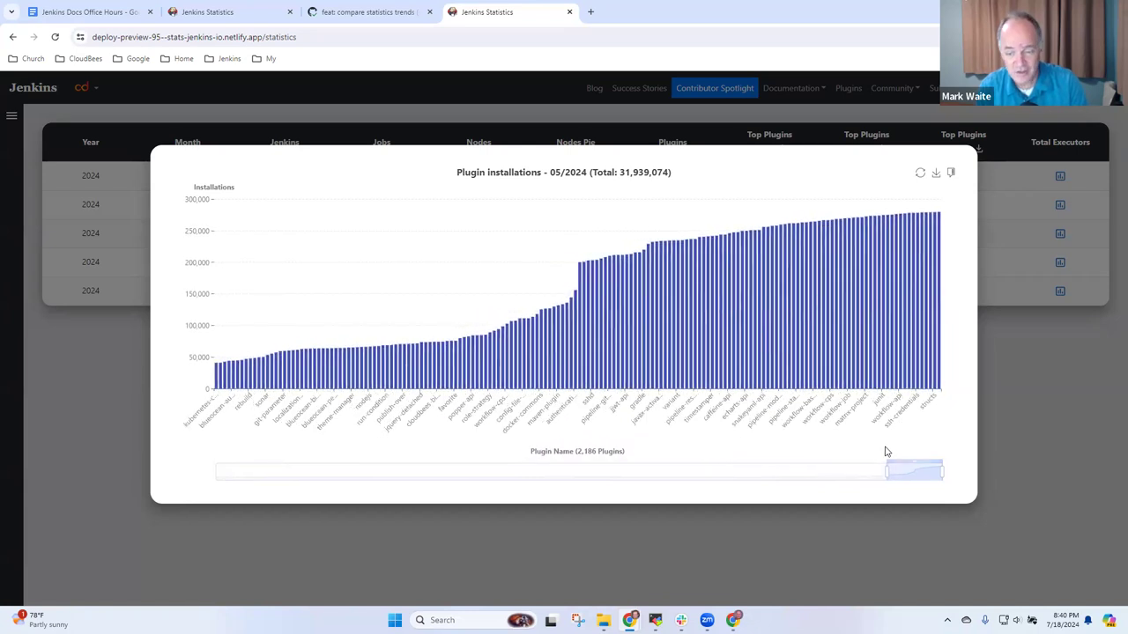
pyautogui.moveTo(893, 473)
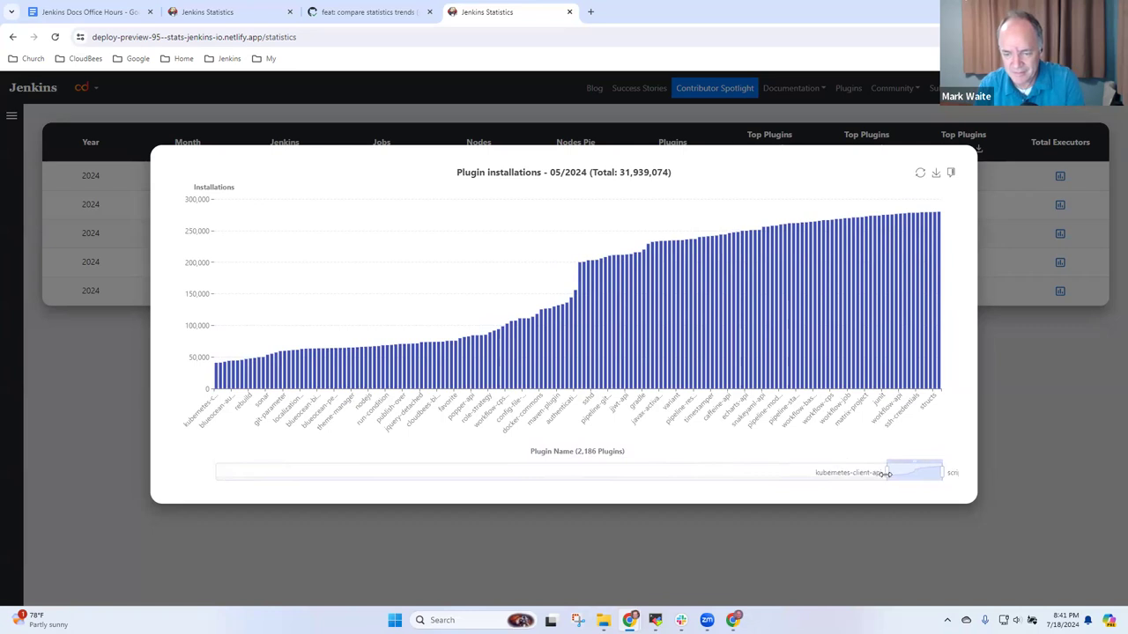
pyautogui.moveTo(885, 473); pyautogui.dragTo(856, 472)
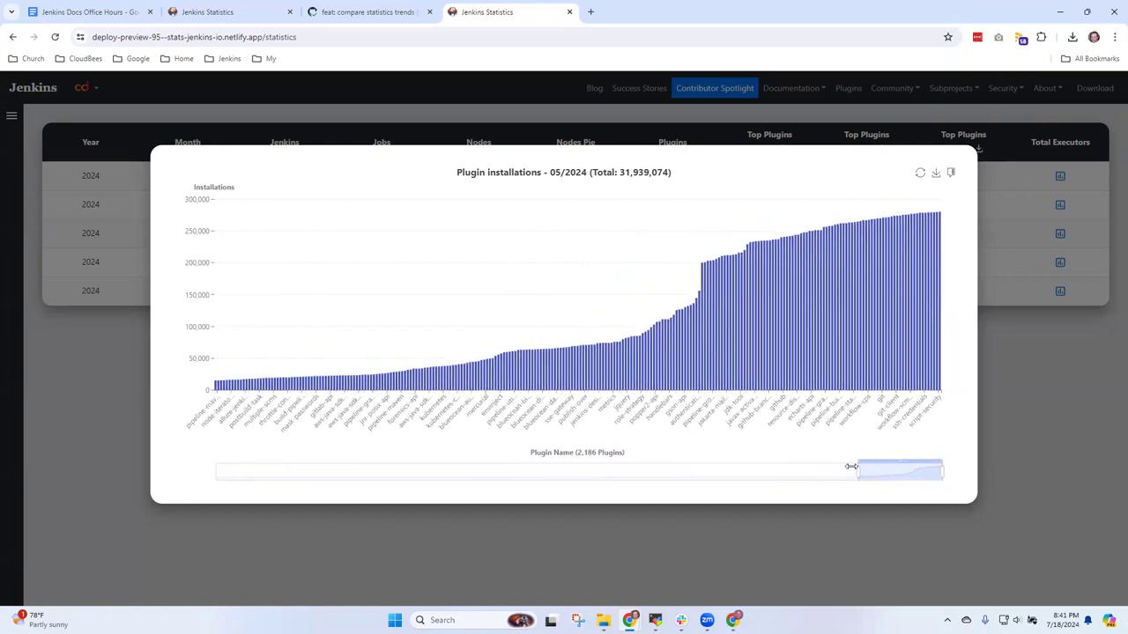
pyautogui.click(923, 534)
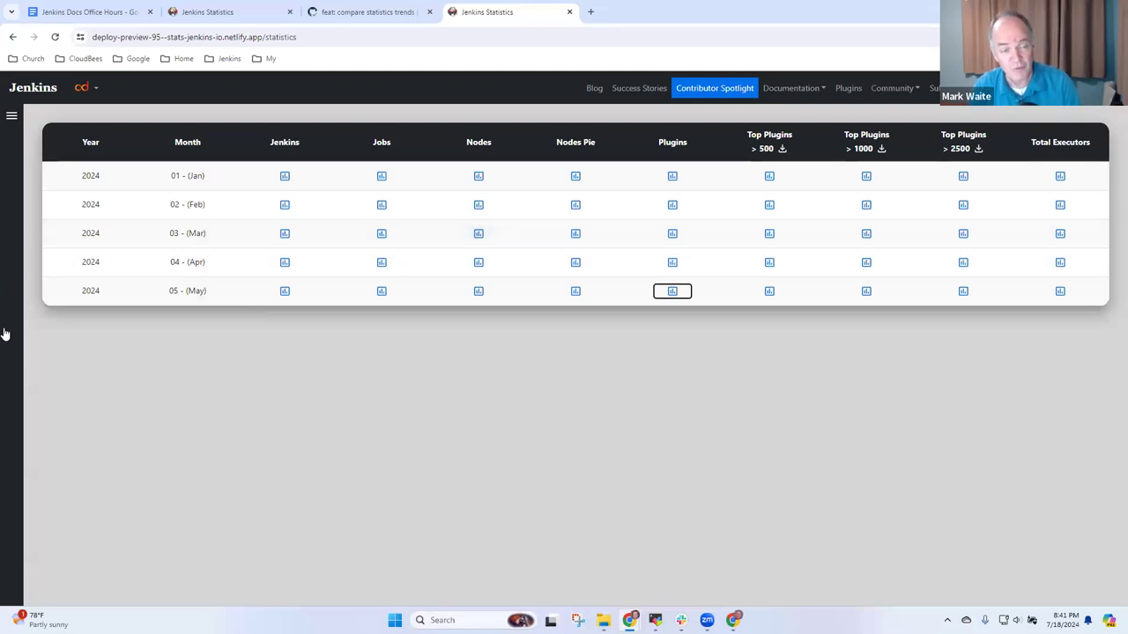
# - View the May Jenkins-by-version chart and the Plugins and Jenkins trends, then return to the agenda
pyautogui.click(276, 297)
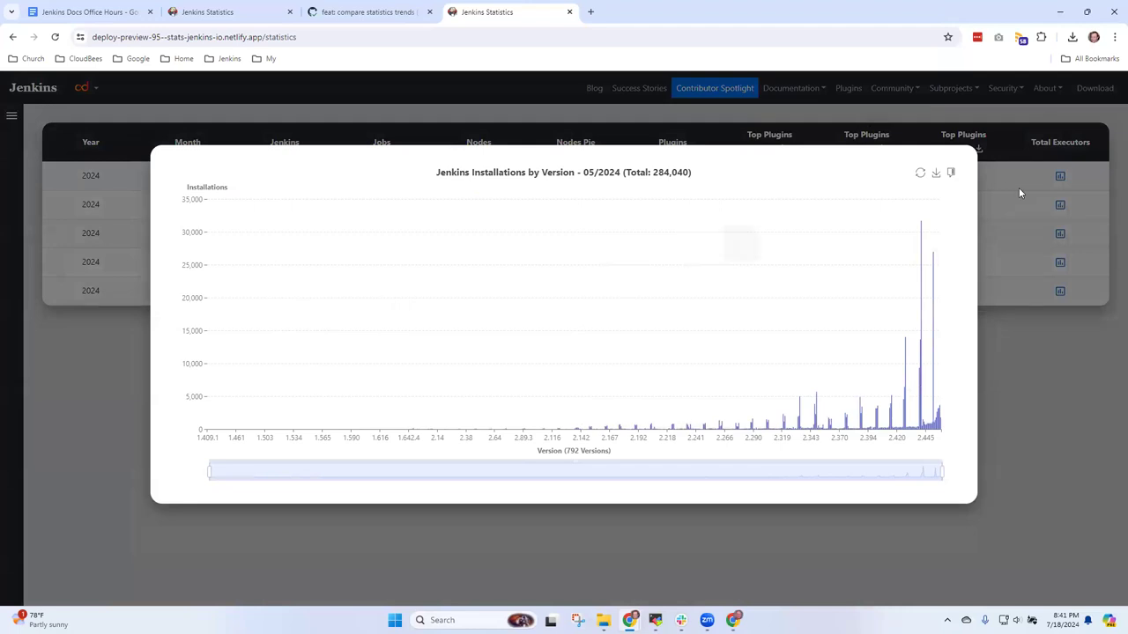
pyautogui.click(1013, 507)
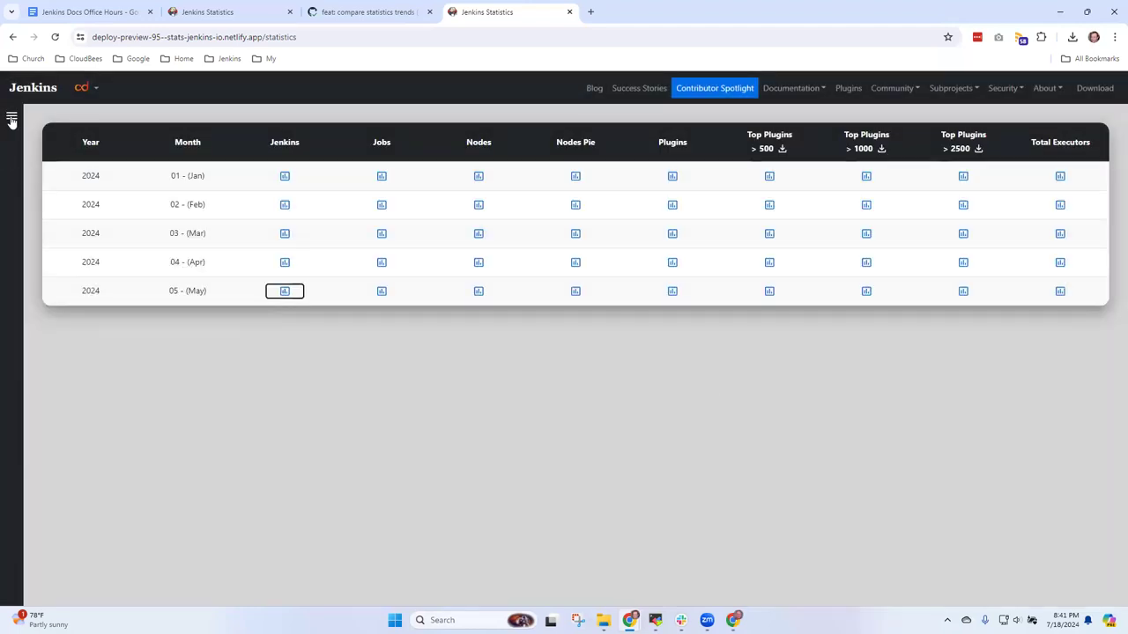
pyautogui.click(11, 116)
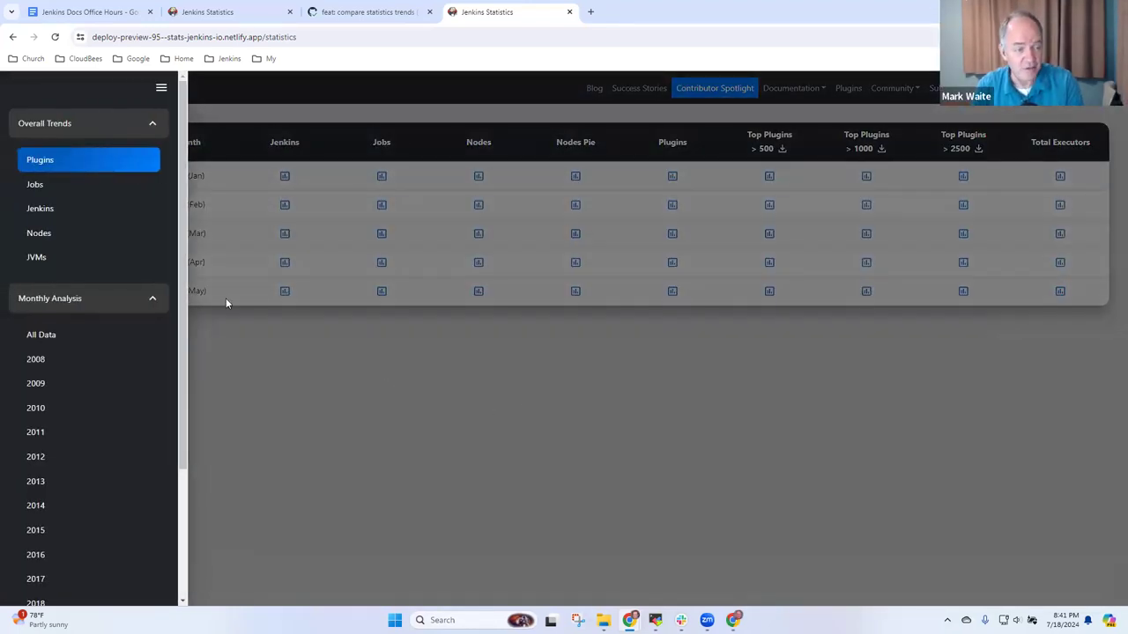
pyautogui.click(111, 162)
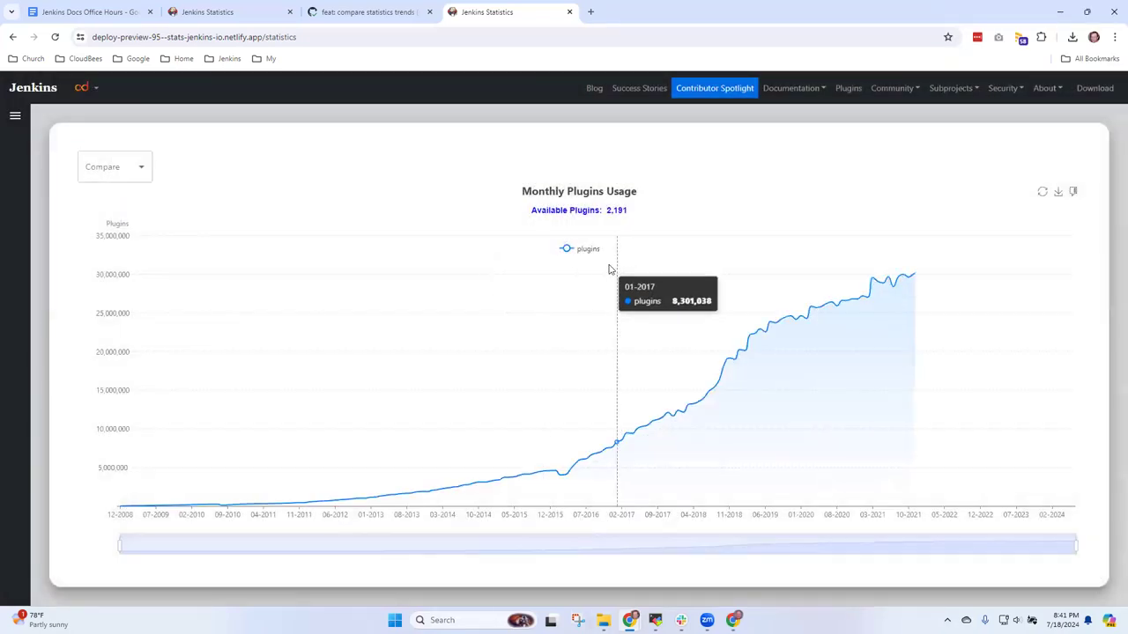
pyautogui.click(12, 116)
pyautogui.click(54, 209)
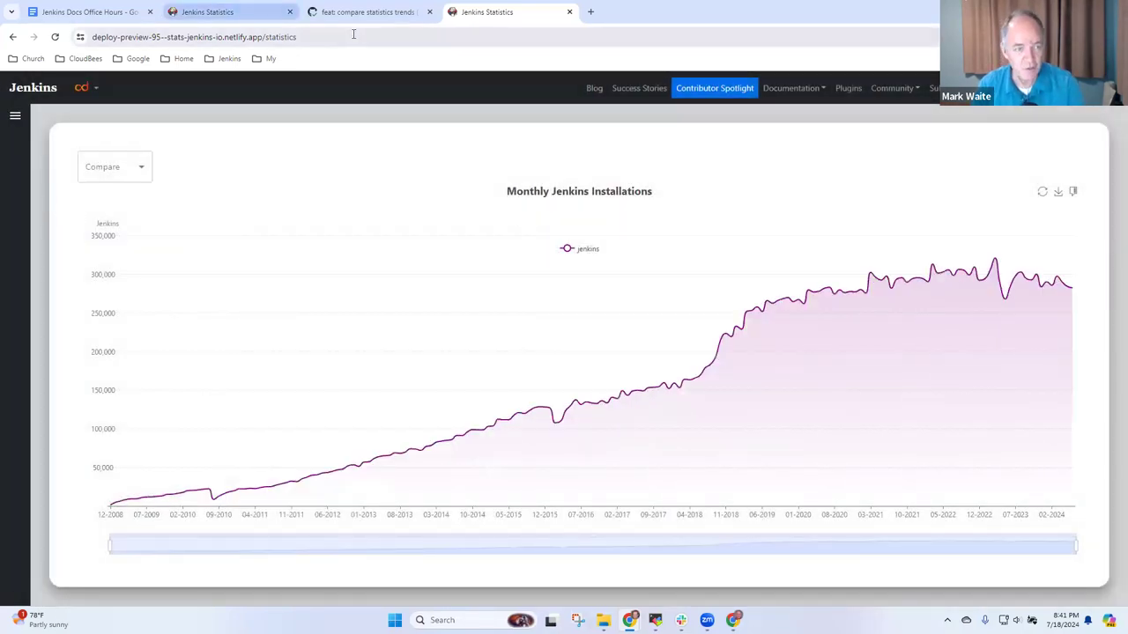
pyautogui.click(88, 13)
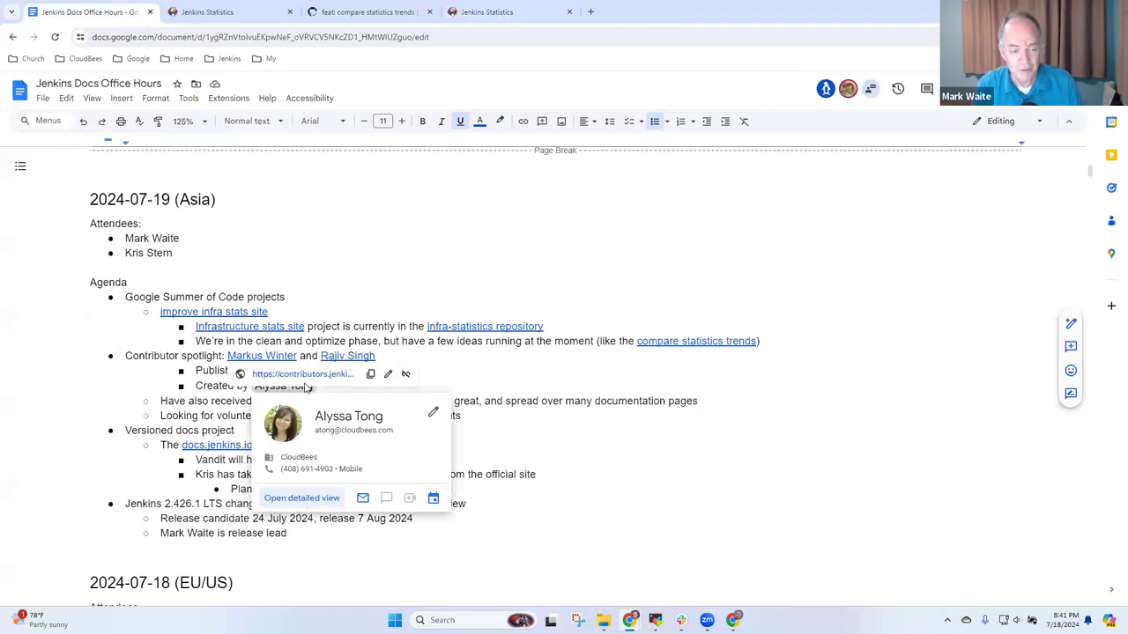
# - Open the contributor's spotlight page from the agenda link and read through the profile
pyautogui.click(306, 376)
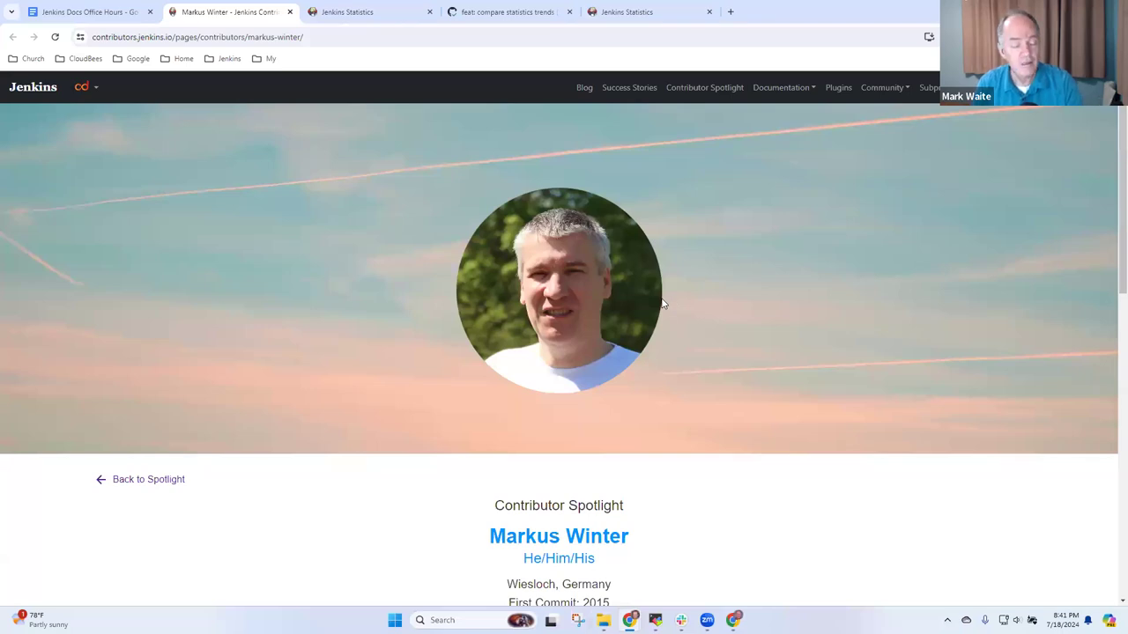
pyautogui.scroll(-1, 670, 306)
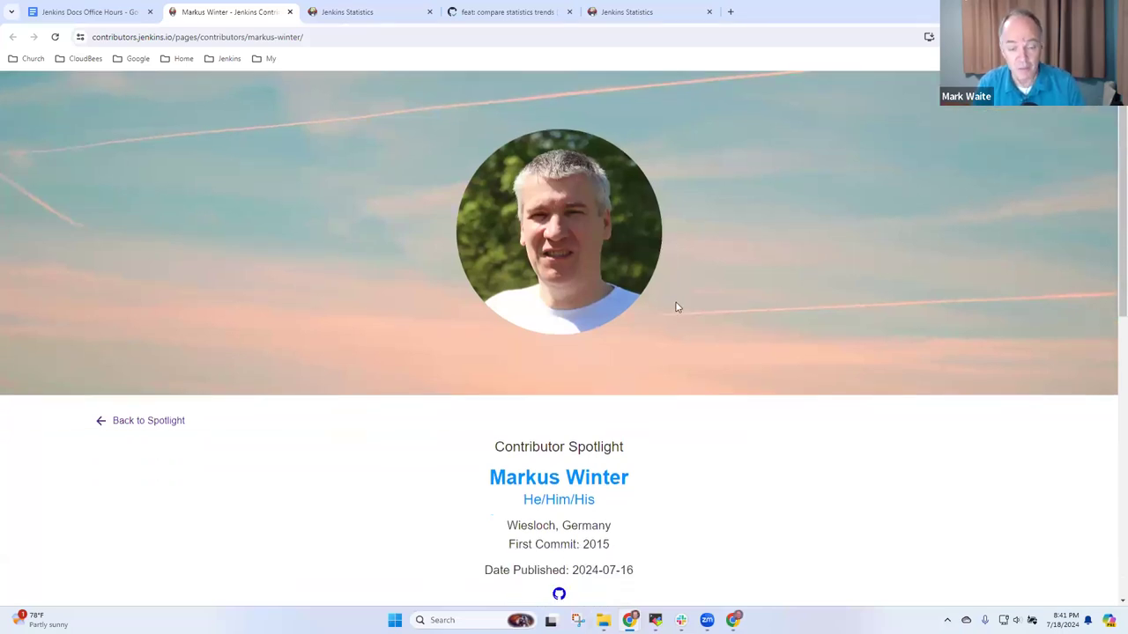
pyautogui.scroll(-3, 669, 313)
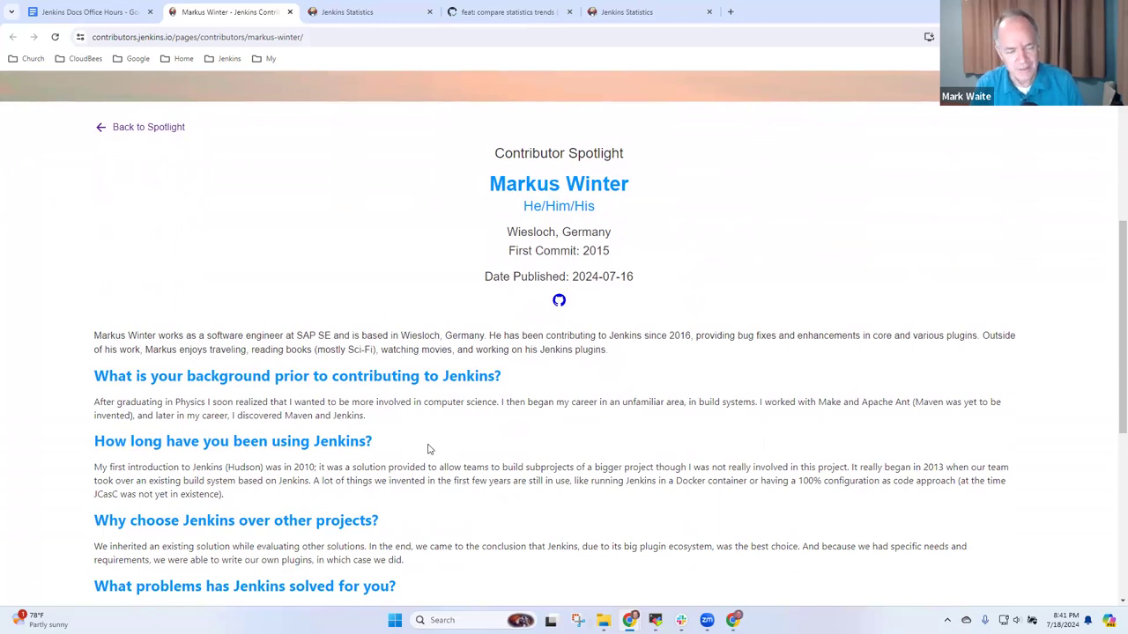
pyautogui.scroll(-1, 429, 478)
pyautogui.scroll(-2, 436, 462)
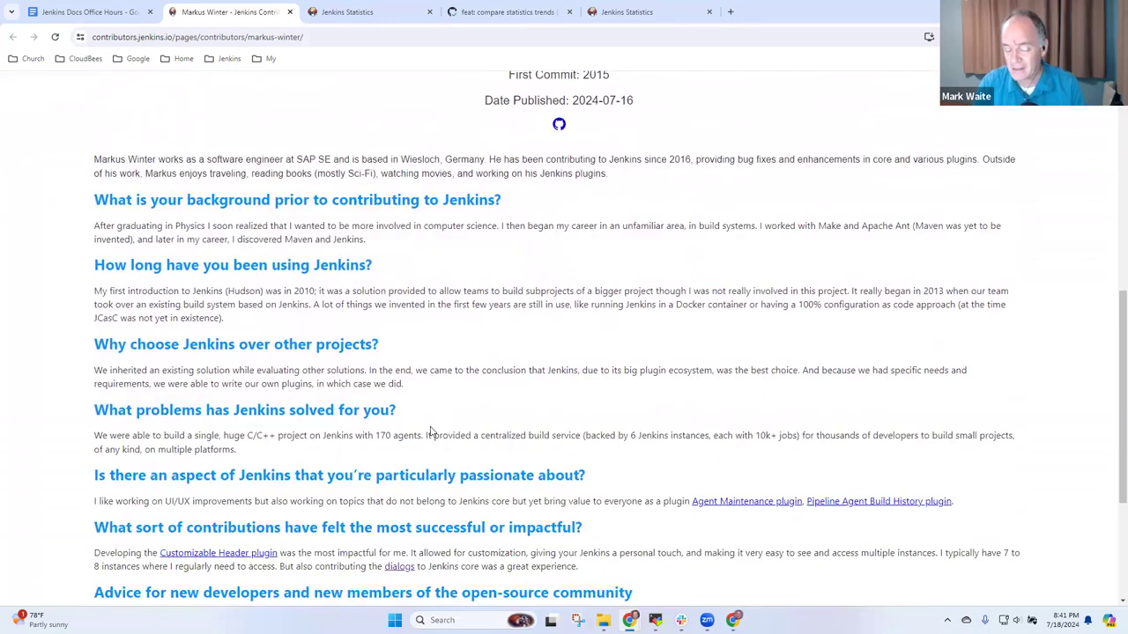
pyautogui.scroll(-2, 428, 428)
pyautogui.scroll(3, 437, 423)
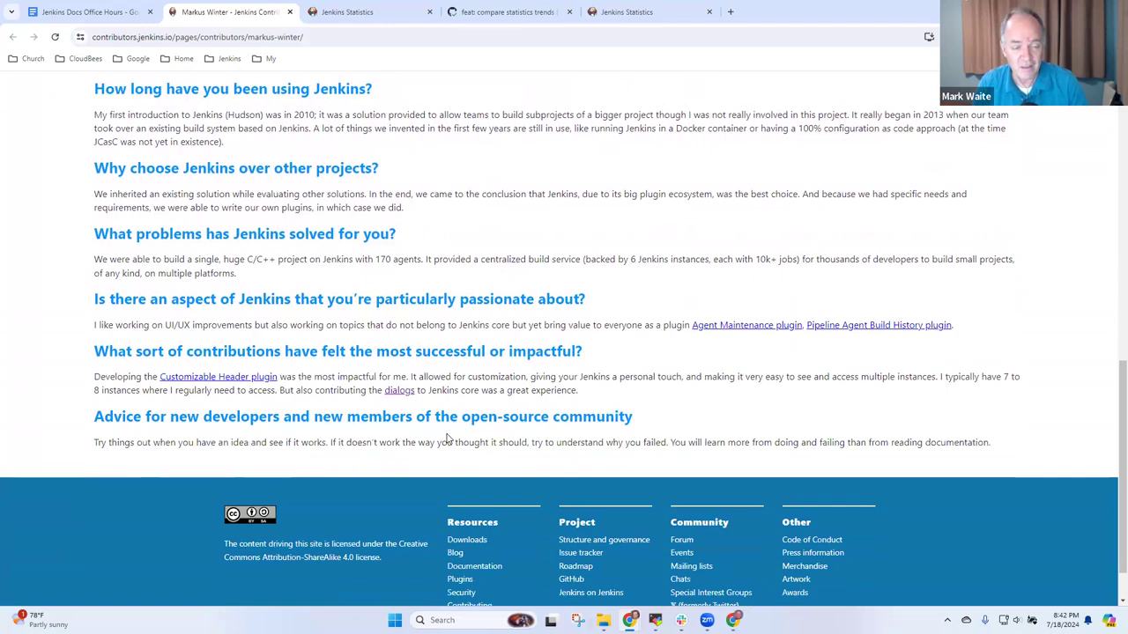
pyautogui.scroll(4, 480, 441)
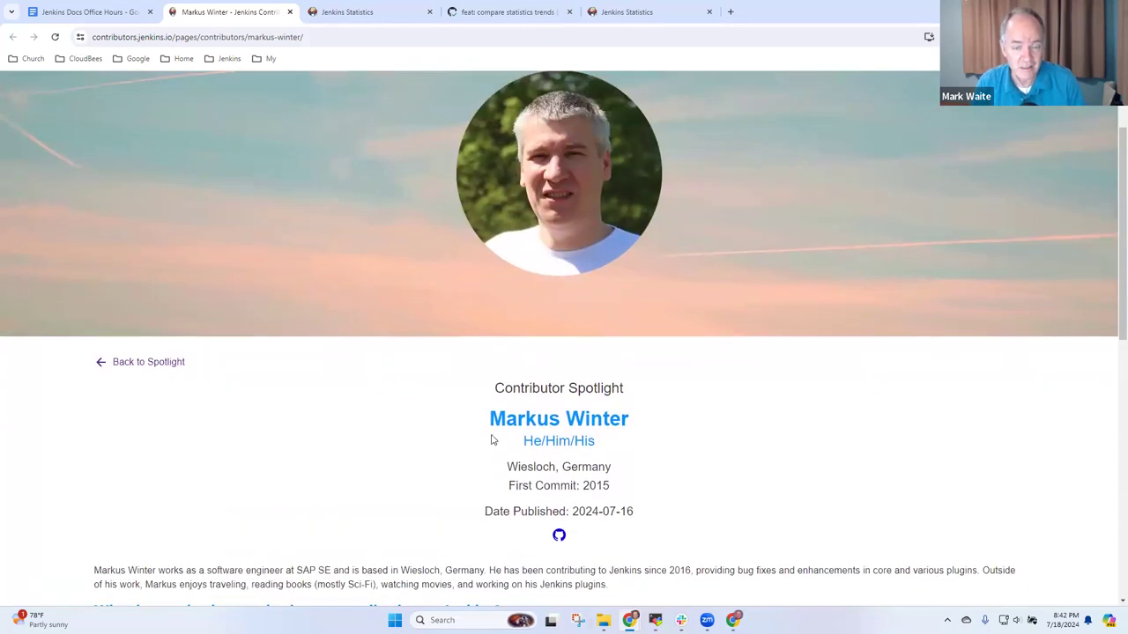
pyautogui.scroll(-7, 478, 409)
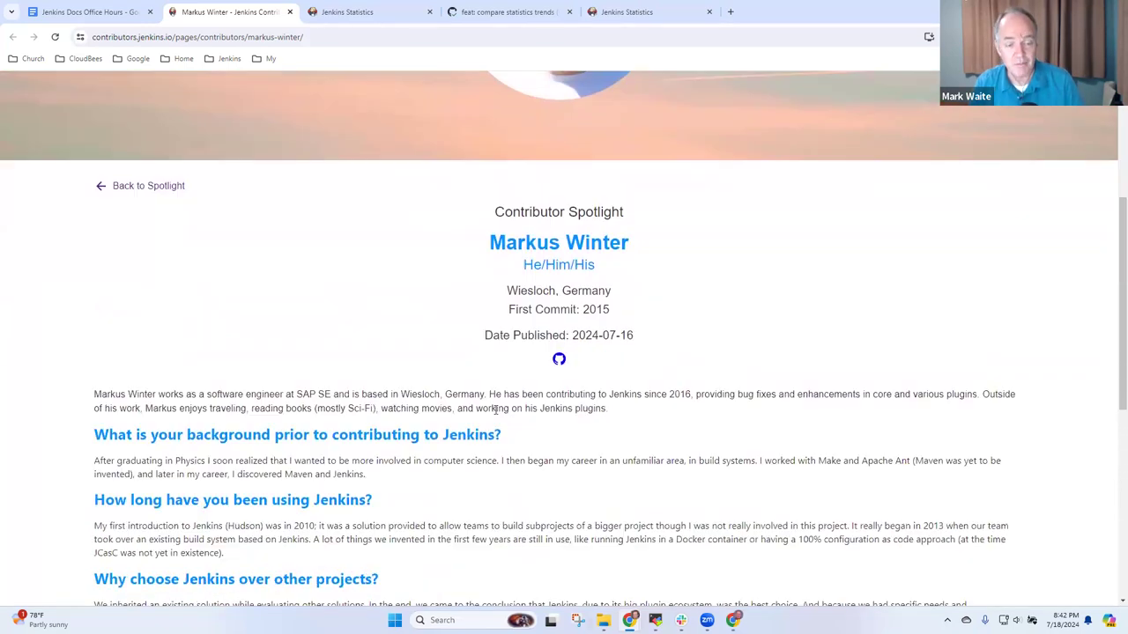
pyautogui.scroll(6, 408, 329)
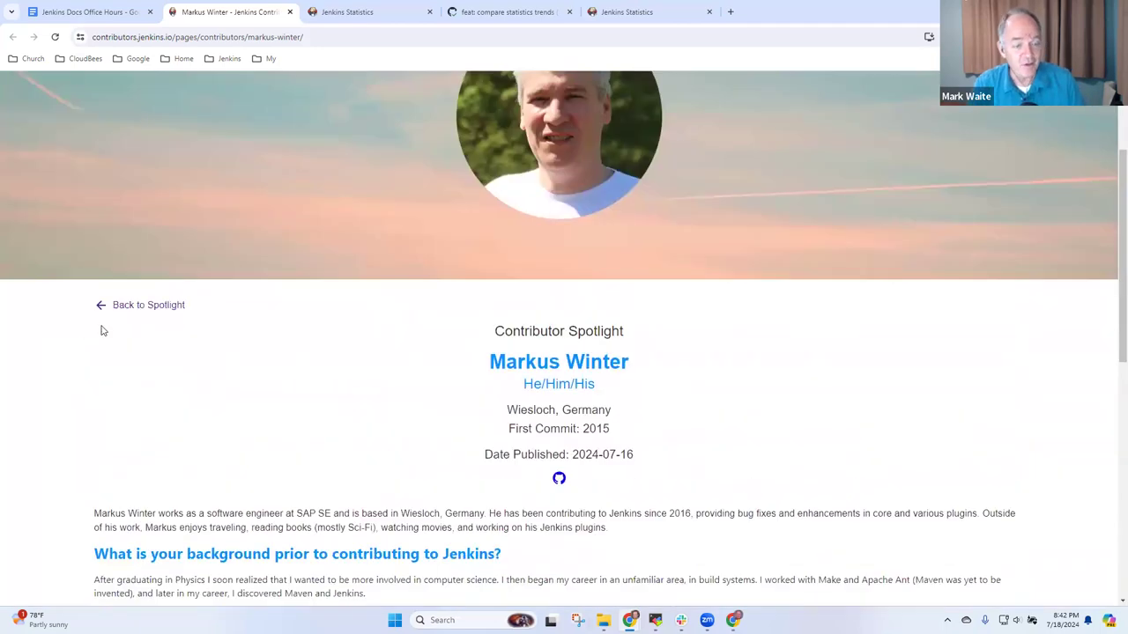
# - From the Spotlight home's thank-you card, open the bot's GitHub profile for the gradle-plugin pull request
pyautogui.click(156, 311)
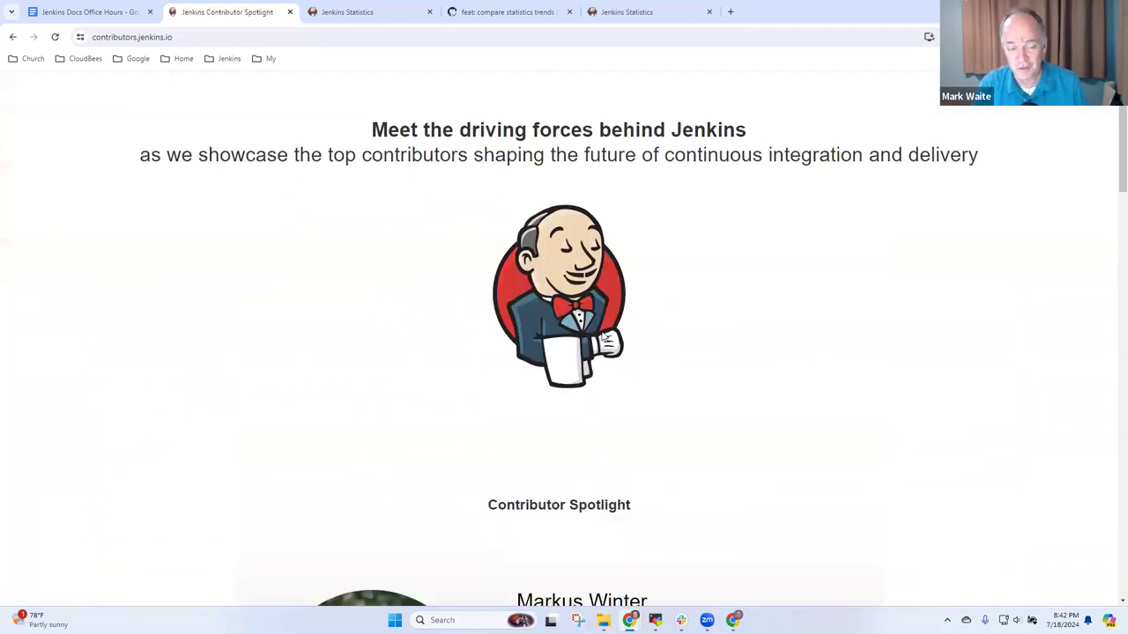
pyautogui.scroll(-15, 1109, 528)
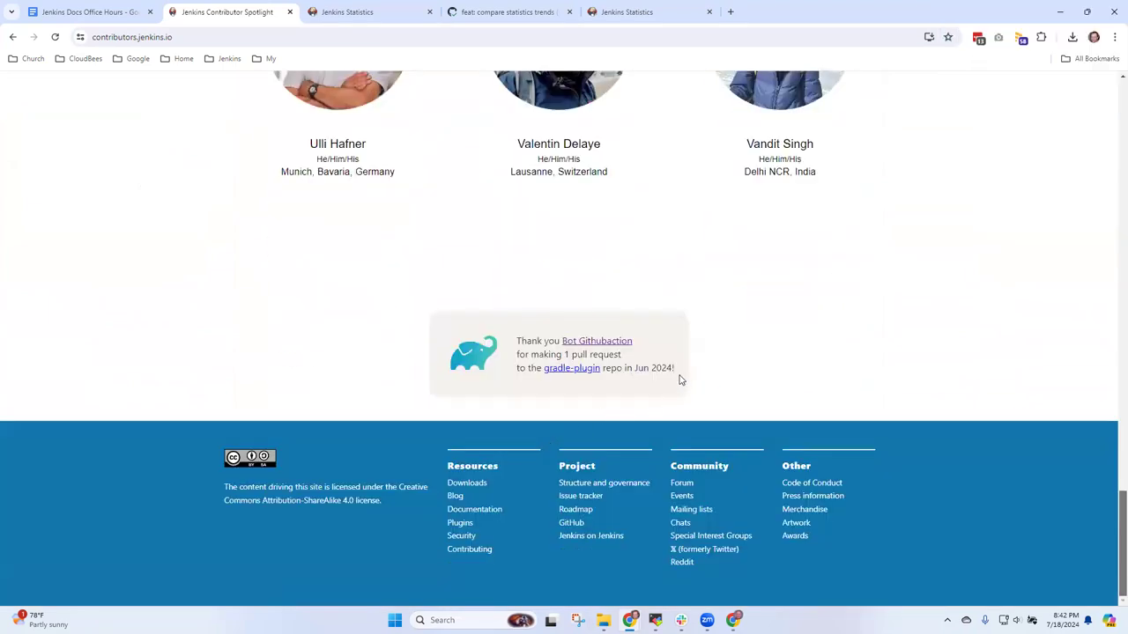
pyautogui.moveTo(680, 380); pyautogui.dragTo(452, 329)
pyautogui.click(652, 350)
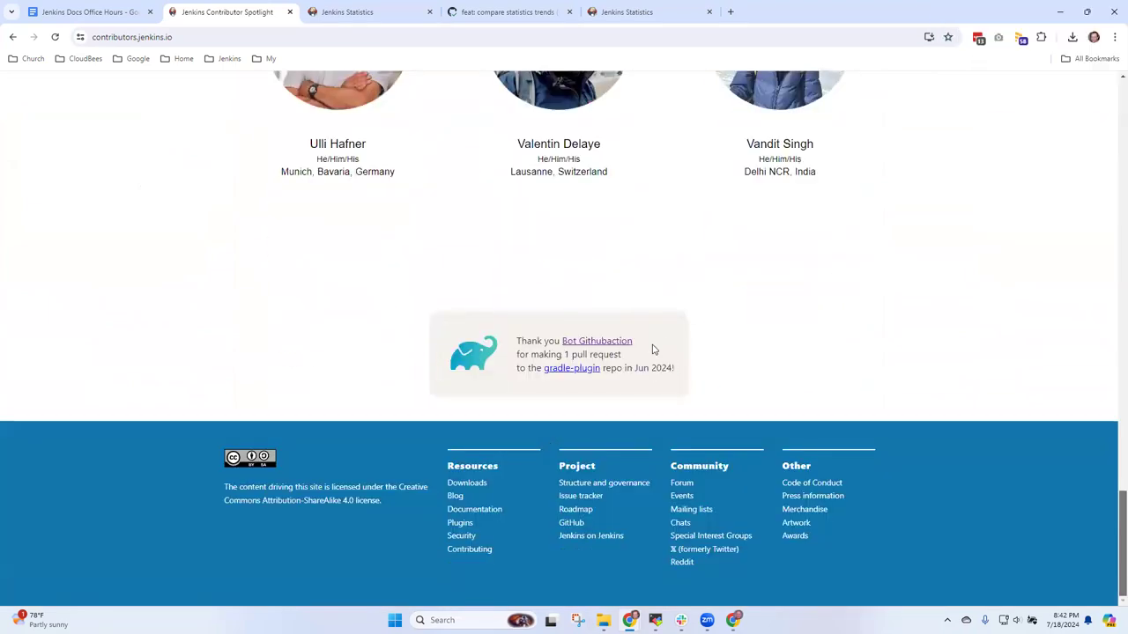
pyautogui.click(589, 347)
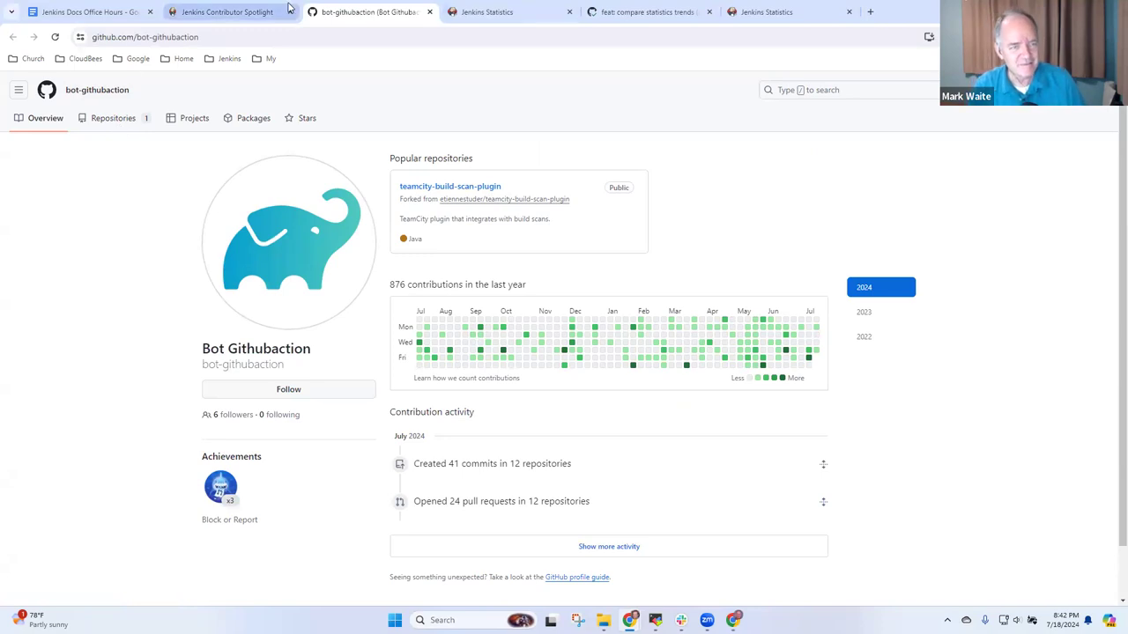
pyautogui.click(263, 14)
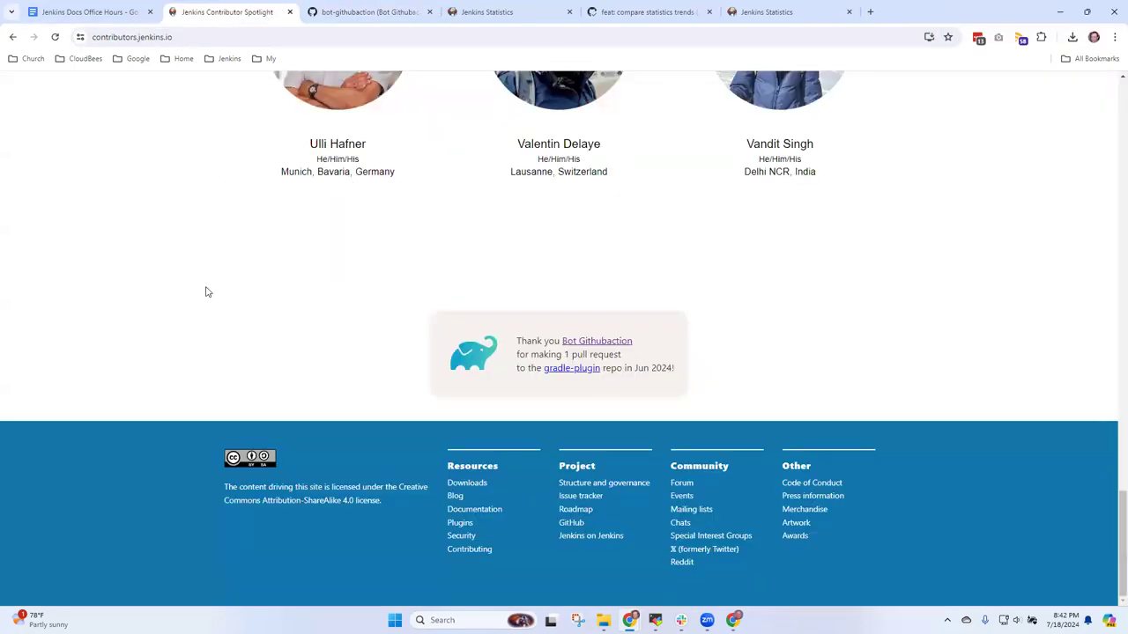
pyautogui.click(84, 11)
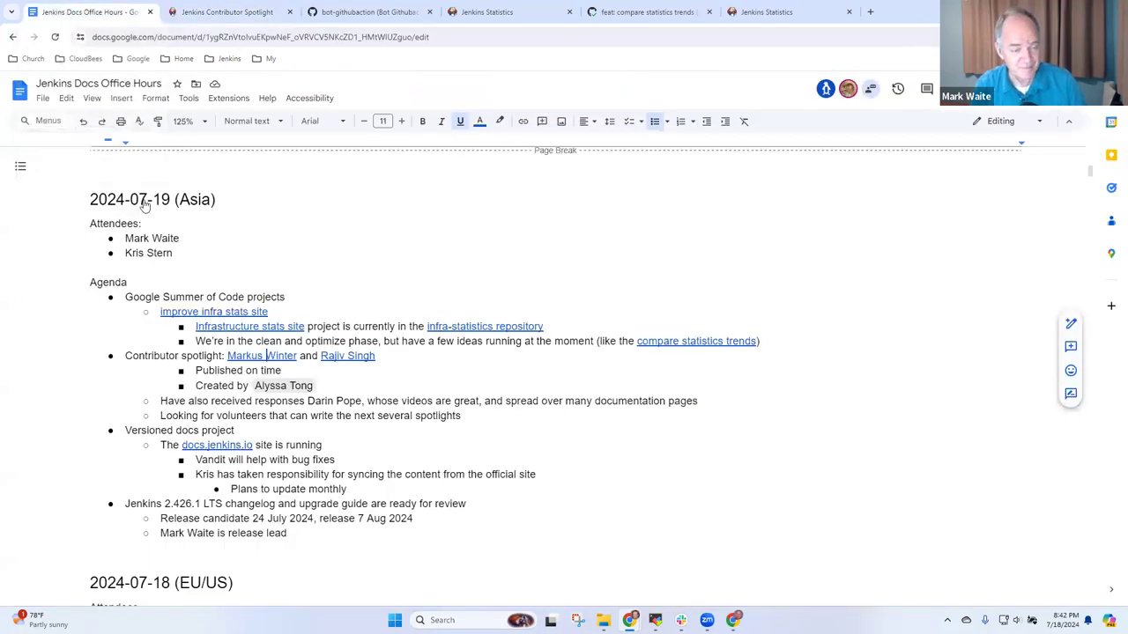
pyautogui.click(335, 401)
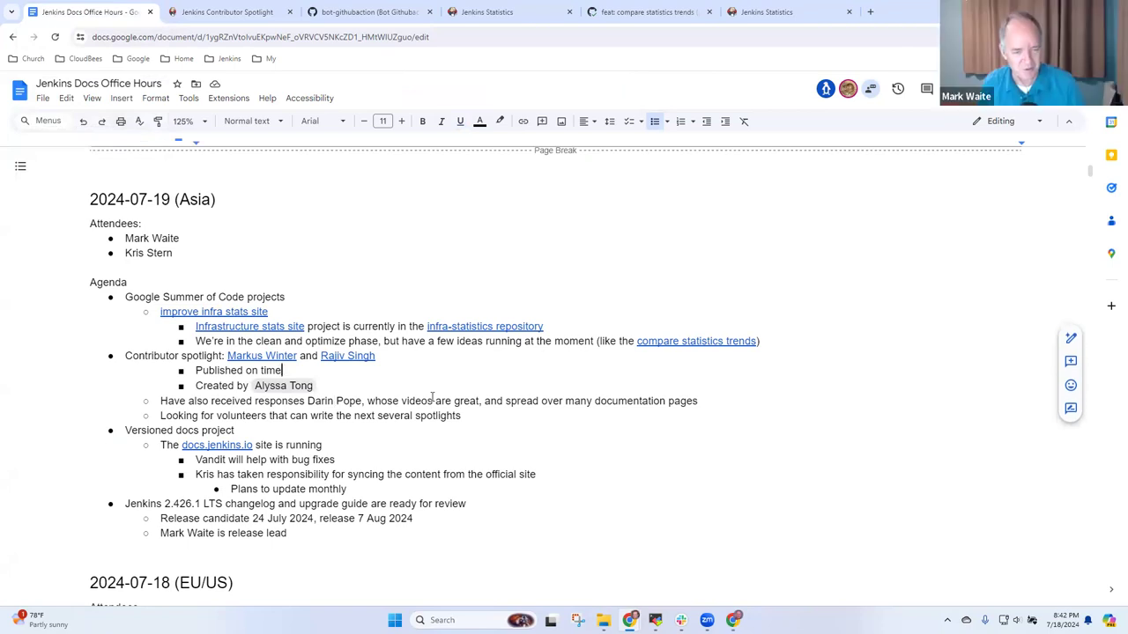
pyautogui.press('Up')
pyautogui.press('Up')
pyautogui.hotkey('shift', 'Tab')
pyautogui.hotkey('shift', 'Tab')
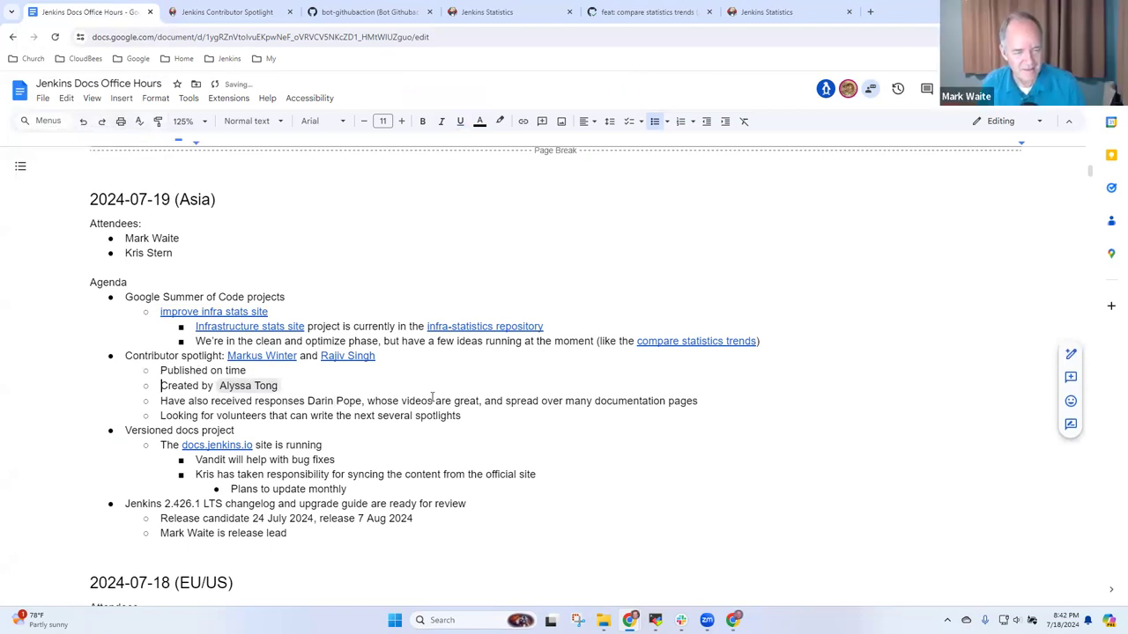
pyautogui.press('Down')
pyautogui.hotkey('ctrl', 'Right')
pyautogui.hotkey('ctrl', 'Right')
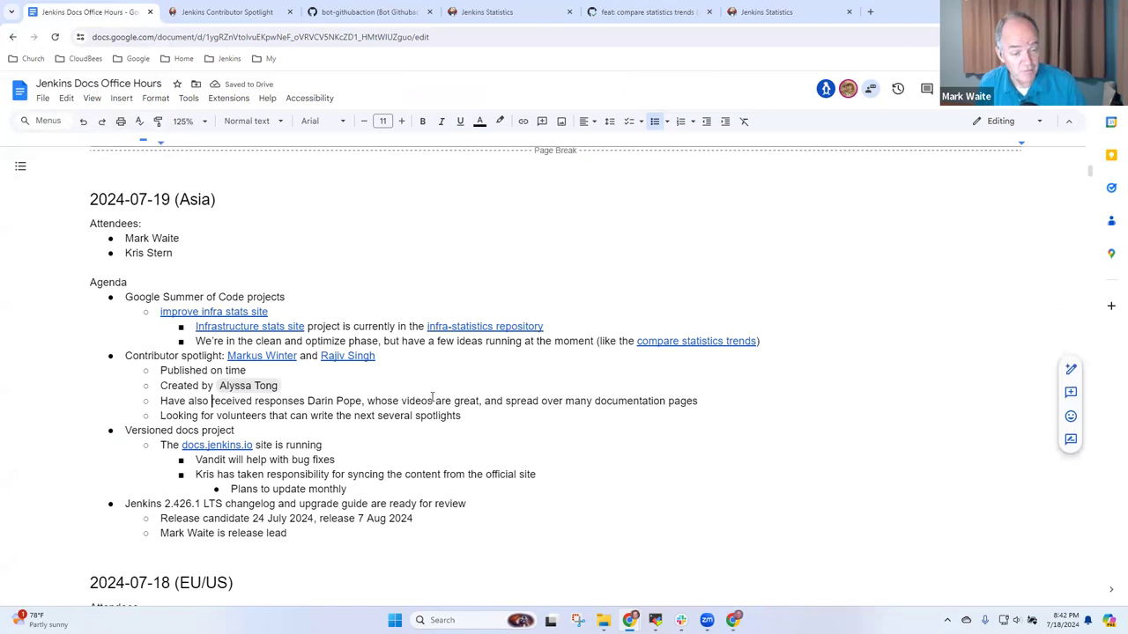
pyautogui.hotkey('ctrl', 'Left')
pyautogui.hotkey('ctrl', 'shift', 'Right')
pyautogui.hotkey('ctrl', 'shift', 'Right')
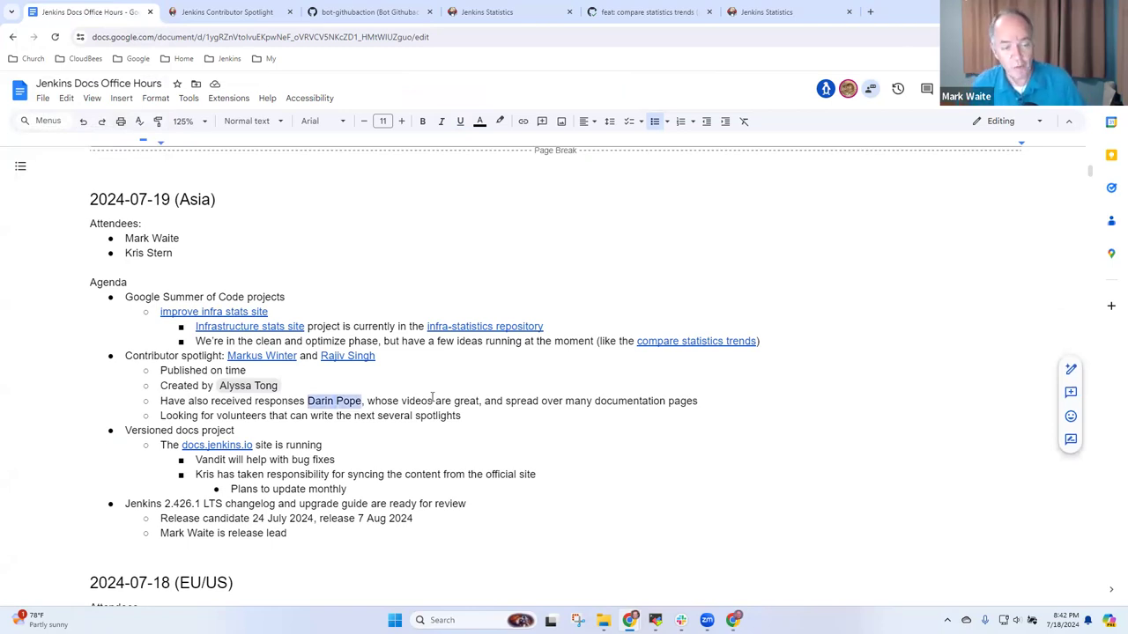
pyautogui.press('End')
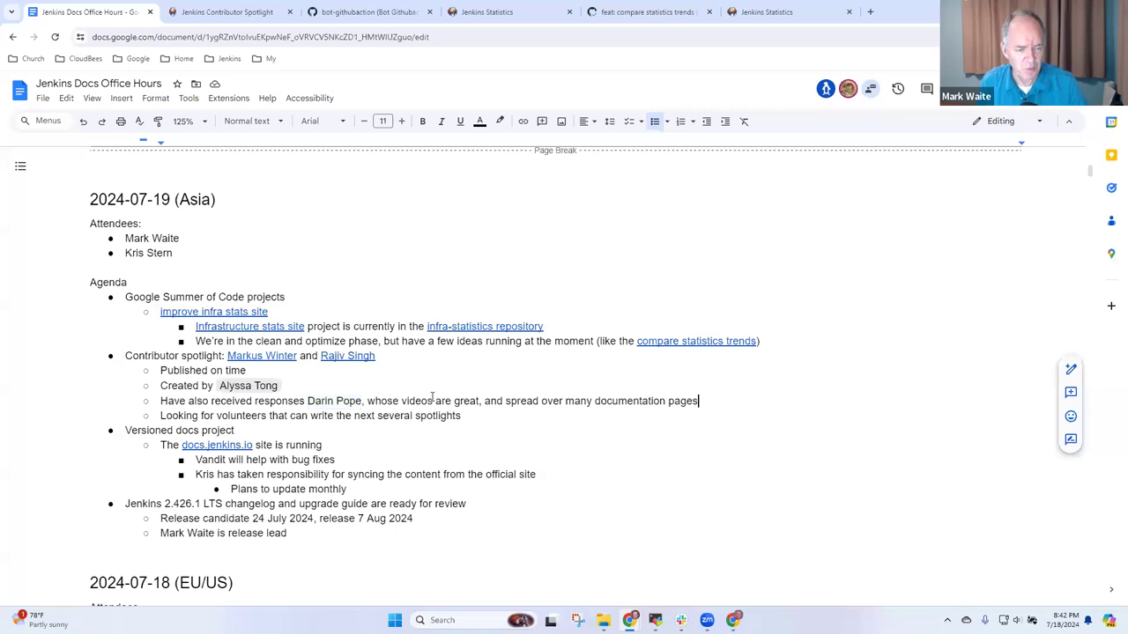
pyautogui.press('Down')
pyautogui.hotkey('shift', 'End')
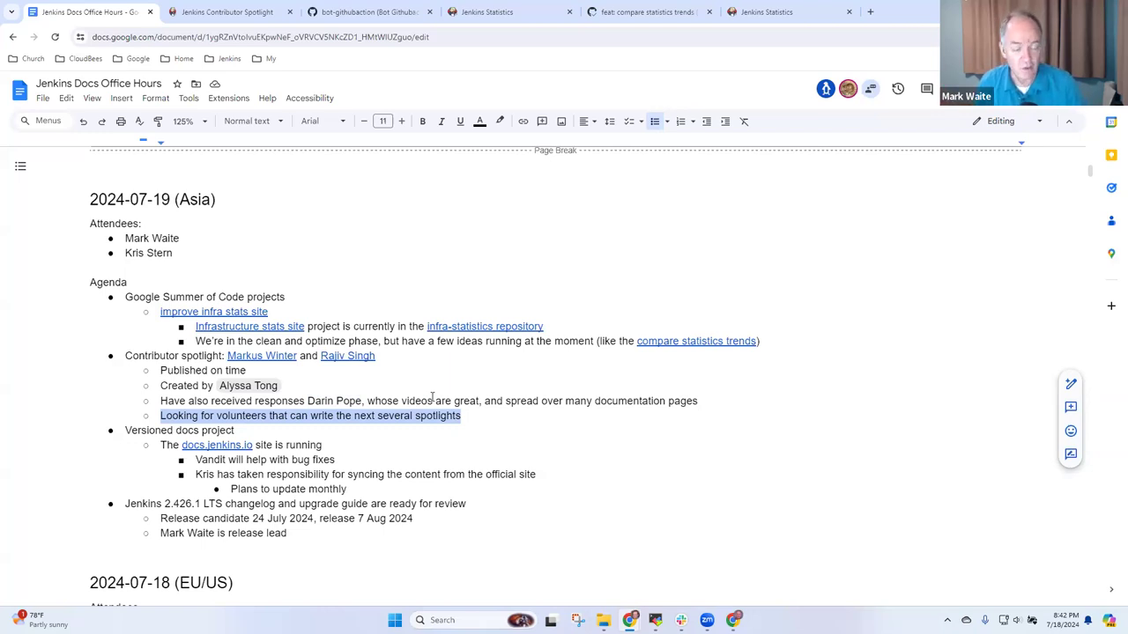
pyautogui.press('Up')
pyautogui.press('Up')
pyautogui.press('Up')
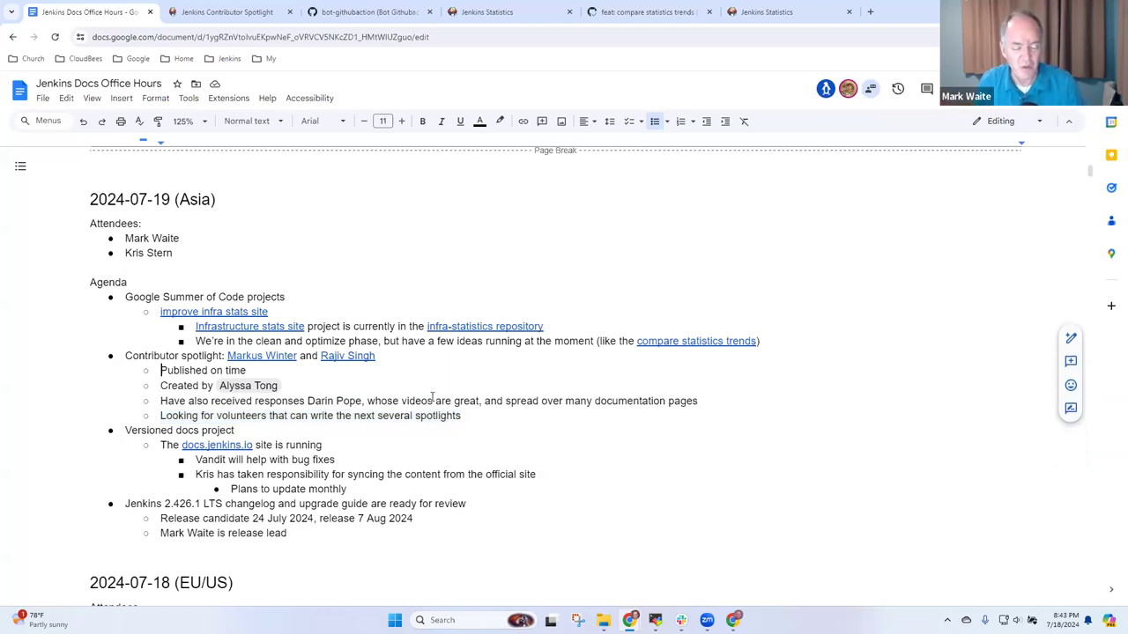
pyautogui.hotkey('shift', 'End')
pyautogui.press('Down')
pyautogui.press('Down')
pyautogui.press('Down')
pyautogui.press('Down')
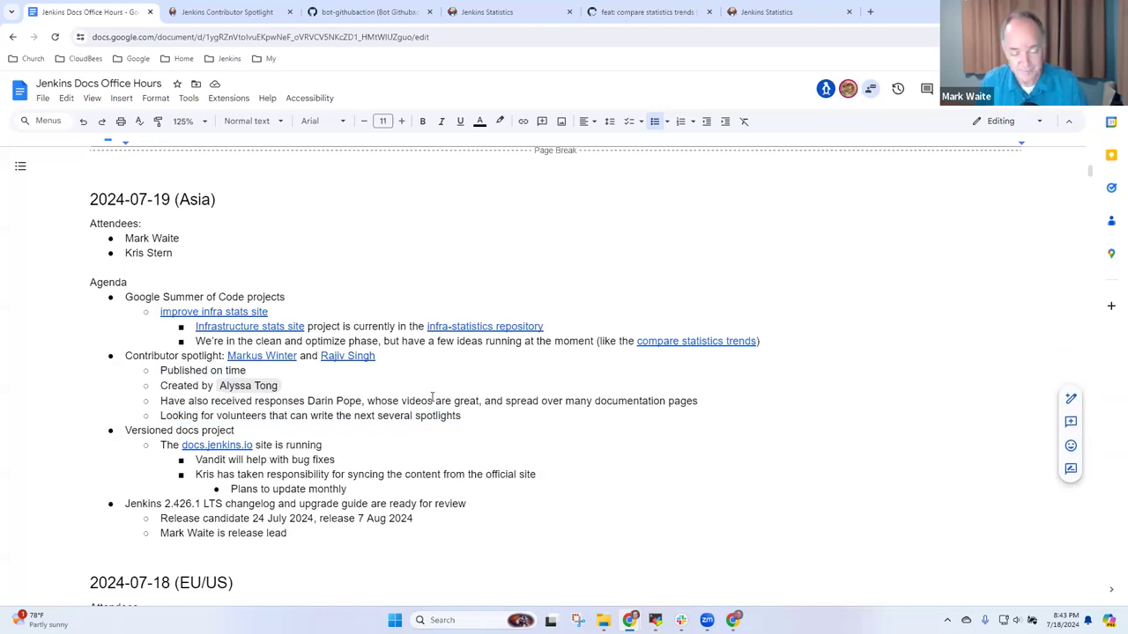
pyautogui.press('Down')
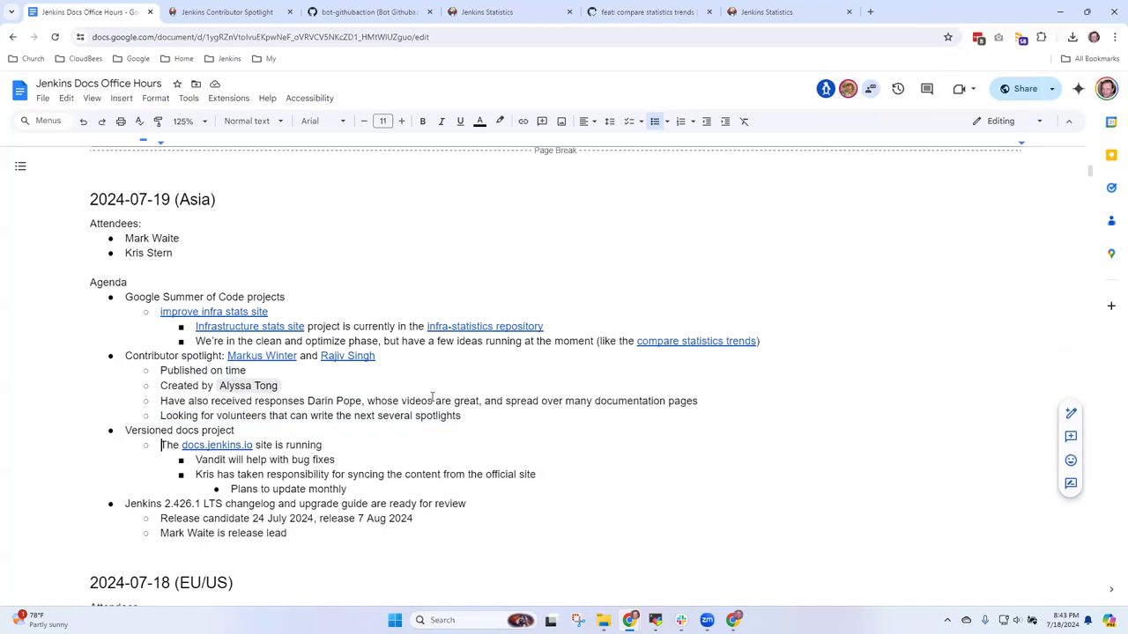
pyautogui.press('Up')
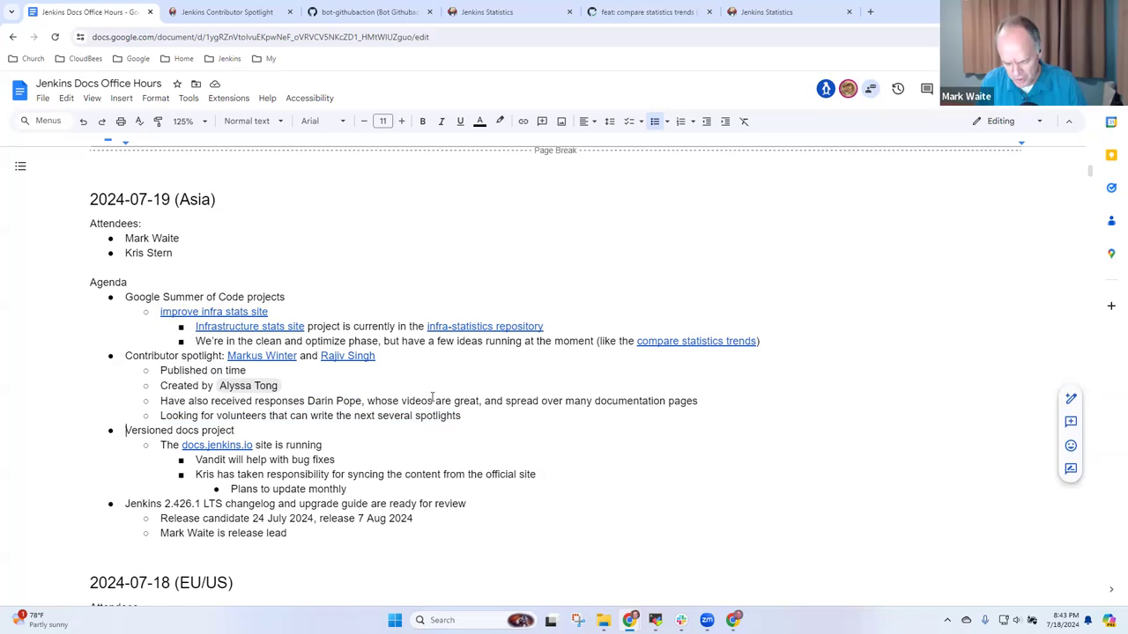
pyautogui.hotkey('shift', 'End')
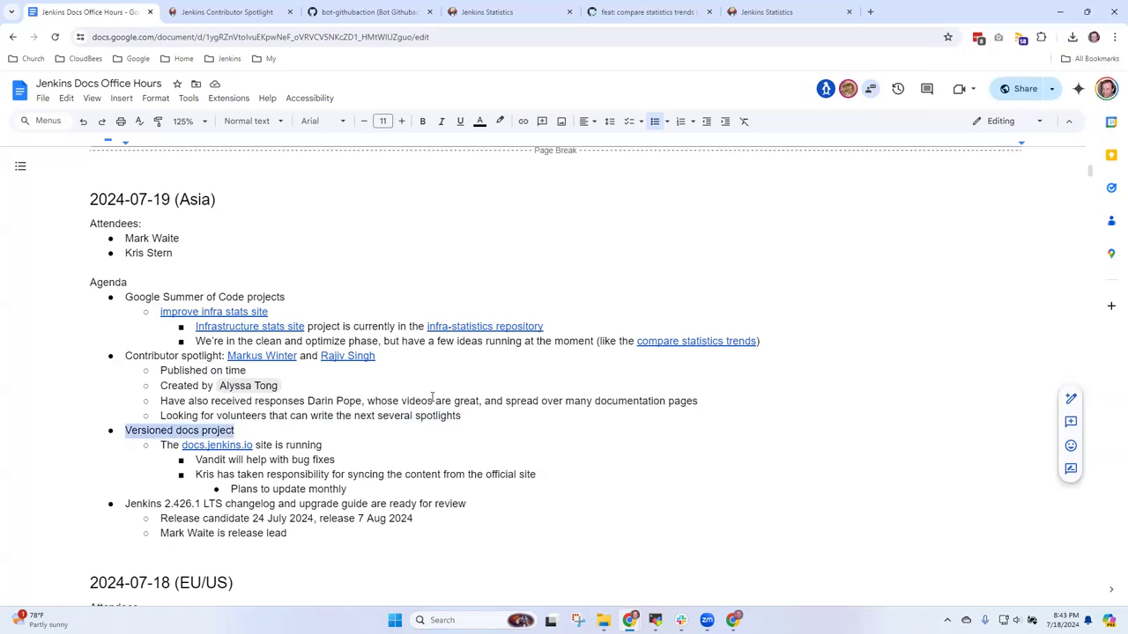
# - Under 'Plans to update monthly', add a sub-bullet: updates on hold while a colleague is out of the office
pyautogui.click(360, 490)
pyautogui.press('Return')
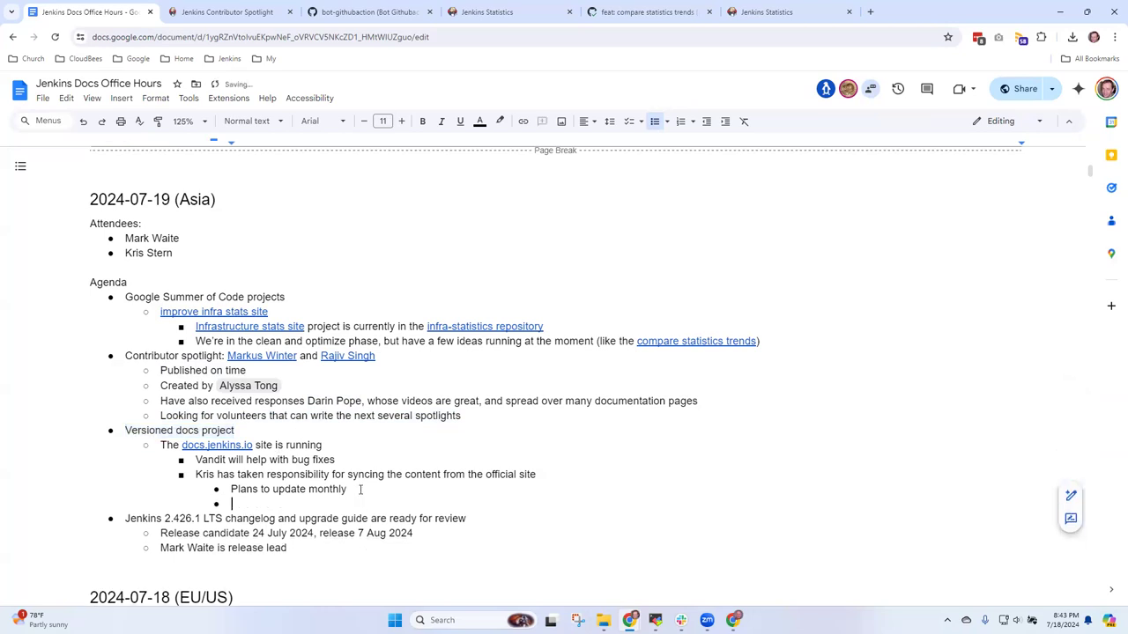
pyautogui.write('Updates are ')
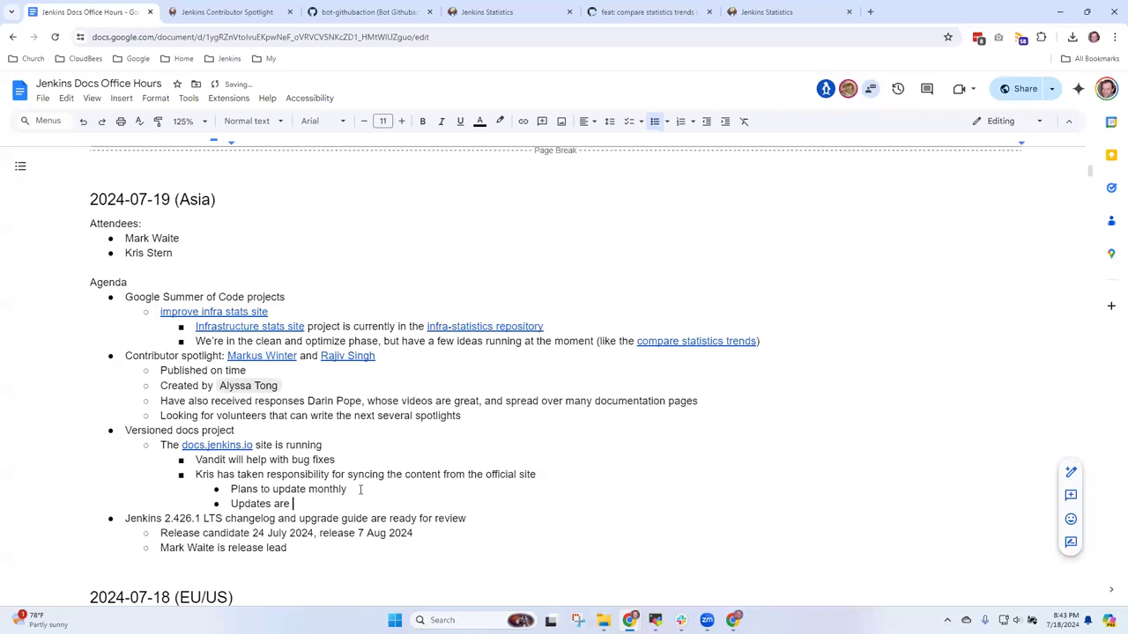
pyautogui.write('on hold while Kevin is awayt')
pyautogui.hotkey('ctrl', 'BackSpace')
pyautogui.write('ou')
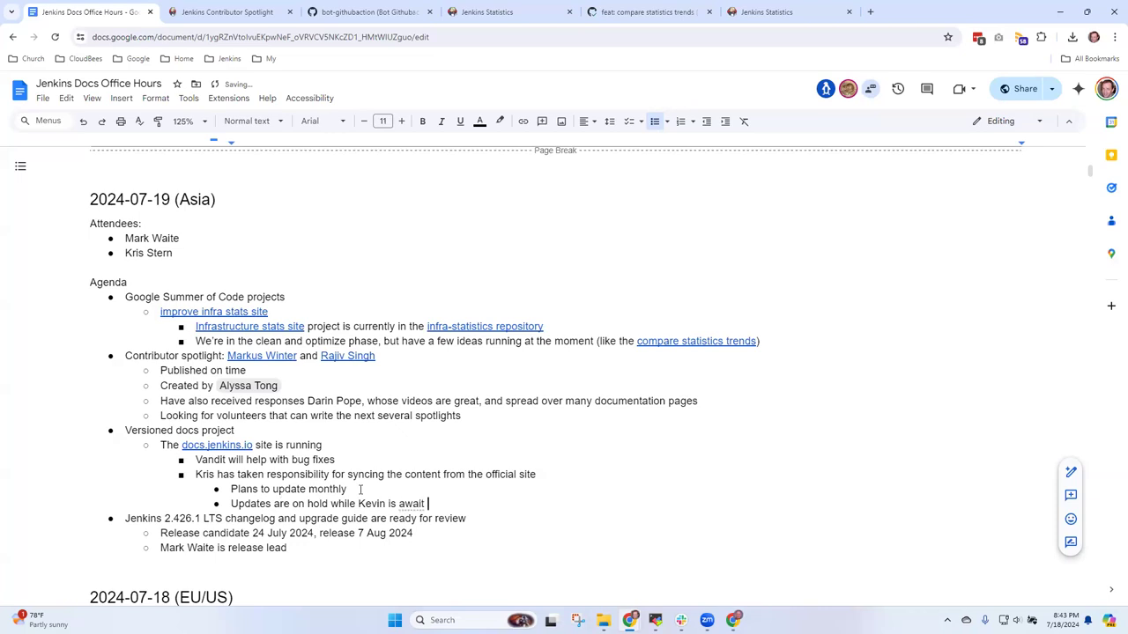
pyautogui.write('t of the office')
# - Add a second sub-bullet: 'Waiting for reviews before merging additional changes'
pyautogui.press('Return')
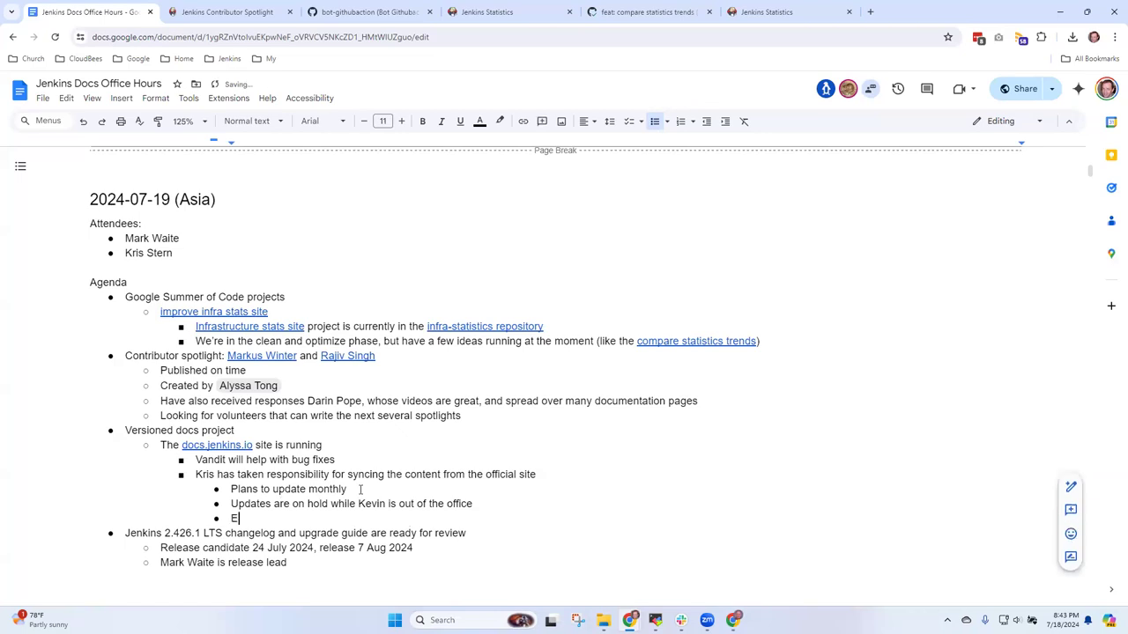
pyautogui.write('Earlier changes')
pyautogui.hotkey('ctrl', 'BackSpace')
pyautogui.hotkey('ctrl', 'BackSpace')
pyautogui.write('Waitinfg for review')
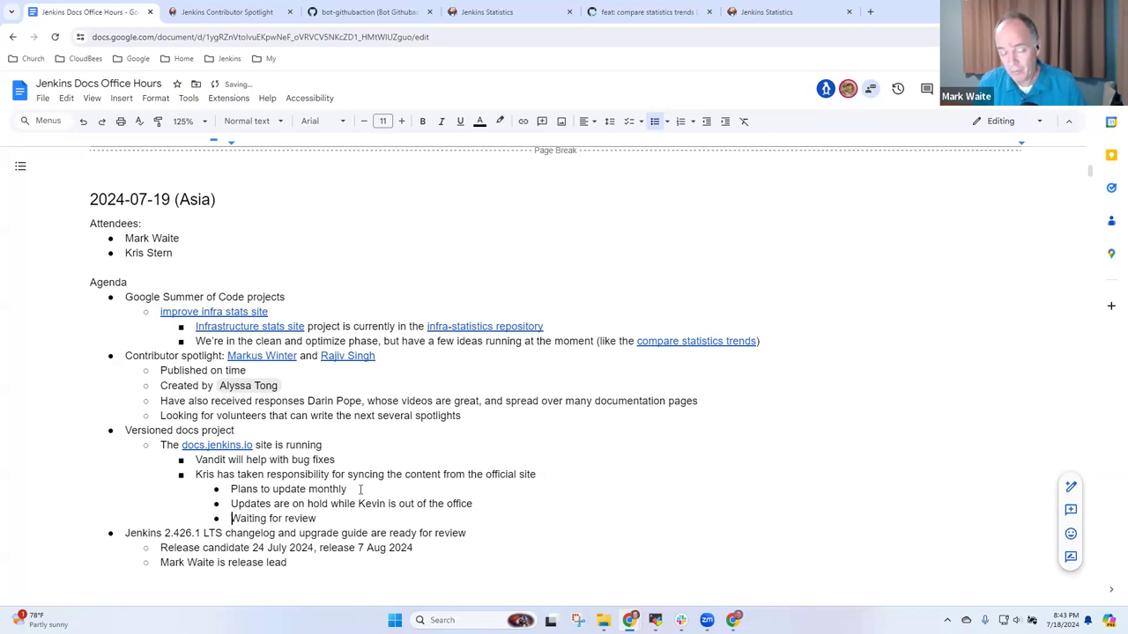
pyautogui.hotkey('shift', 'Home')
pyautogui.press('End')
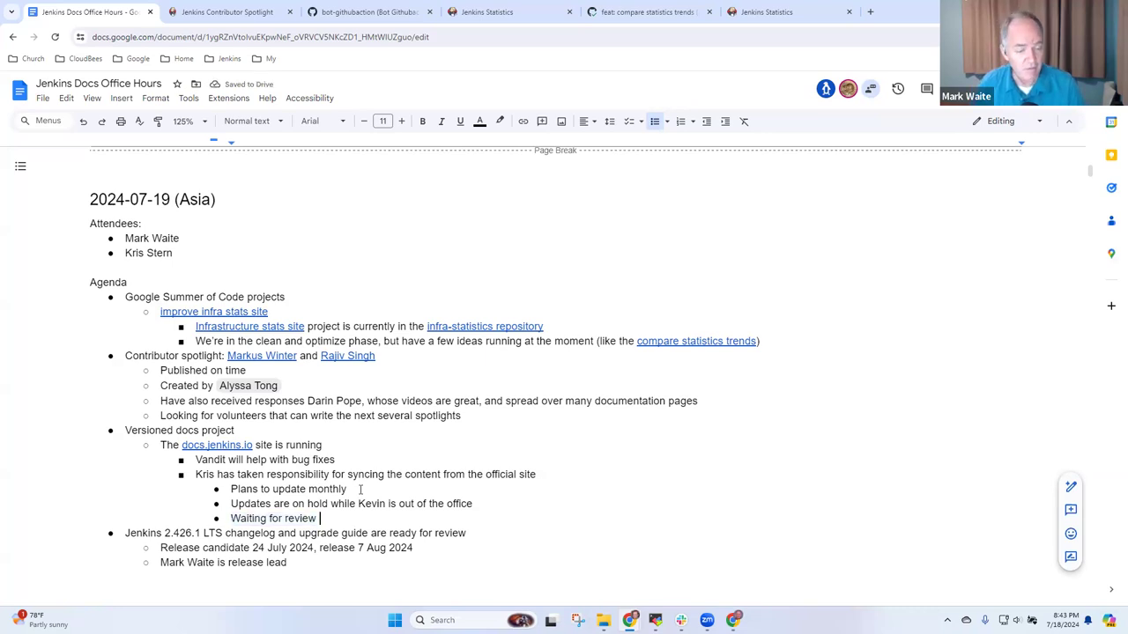
pyautogui.write('s')
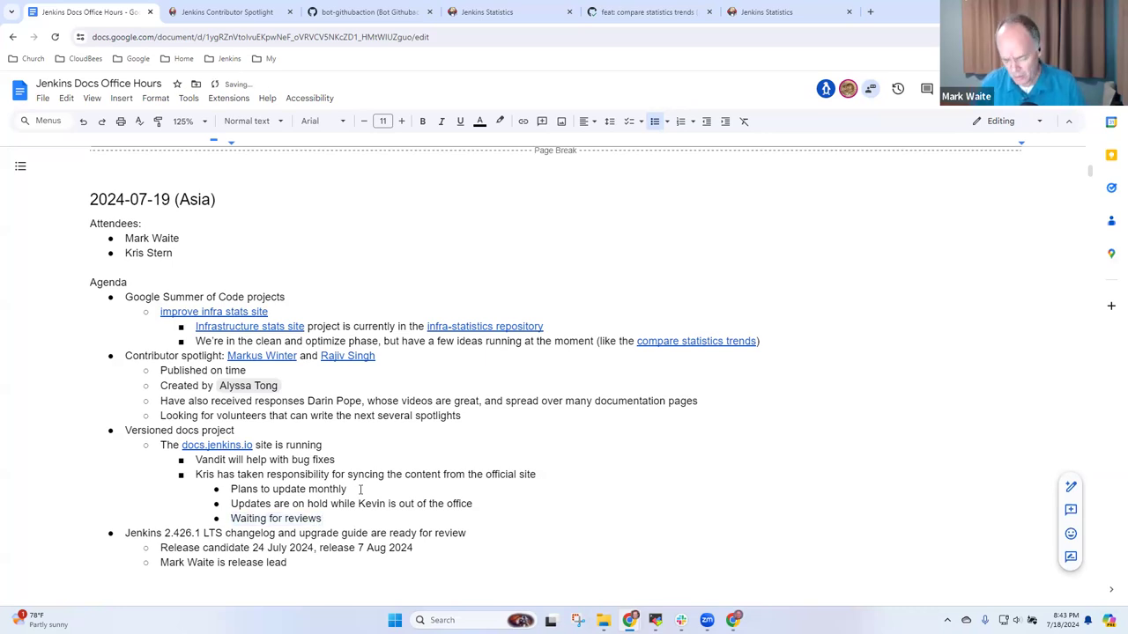
pyautogui.write(' before')
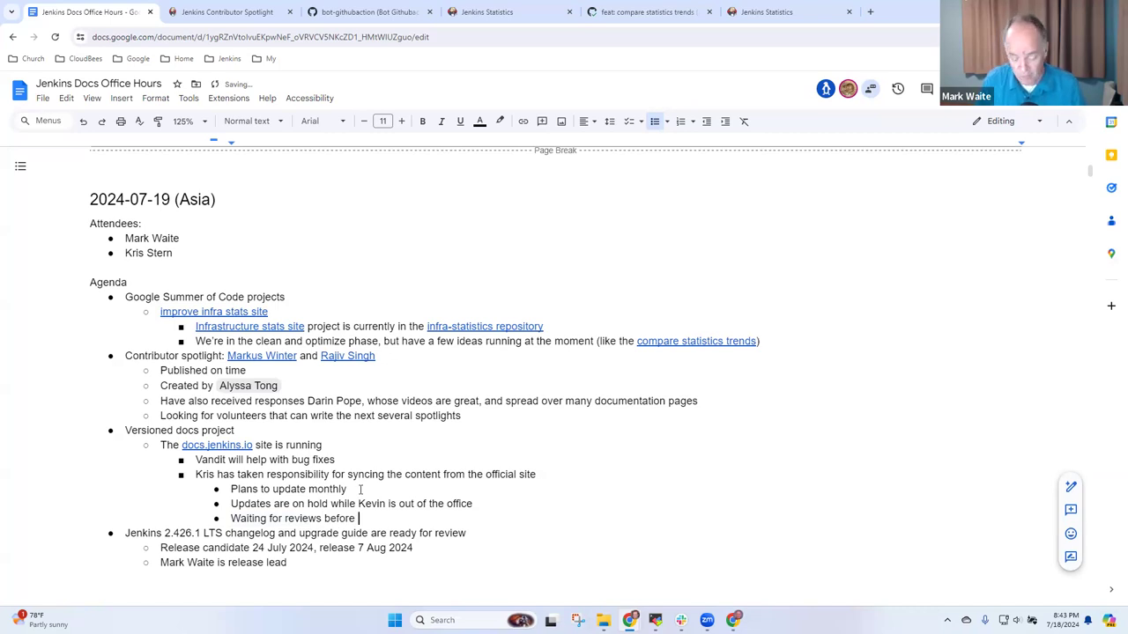
pyautogui.write(' me')
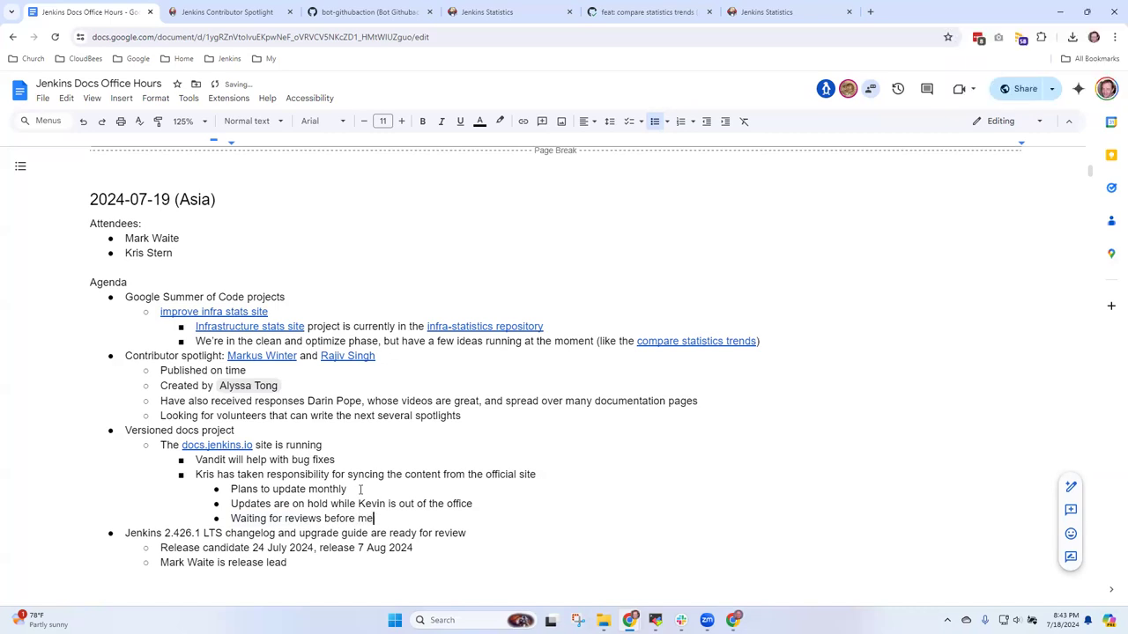
pyautogui.write('rging additional changes')
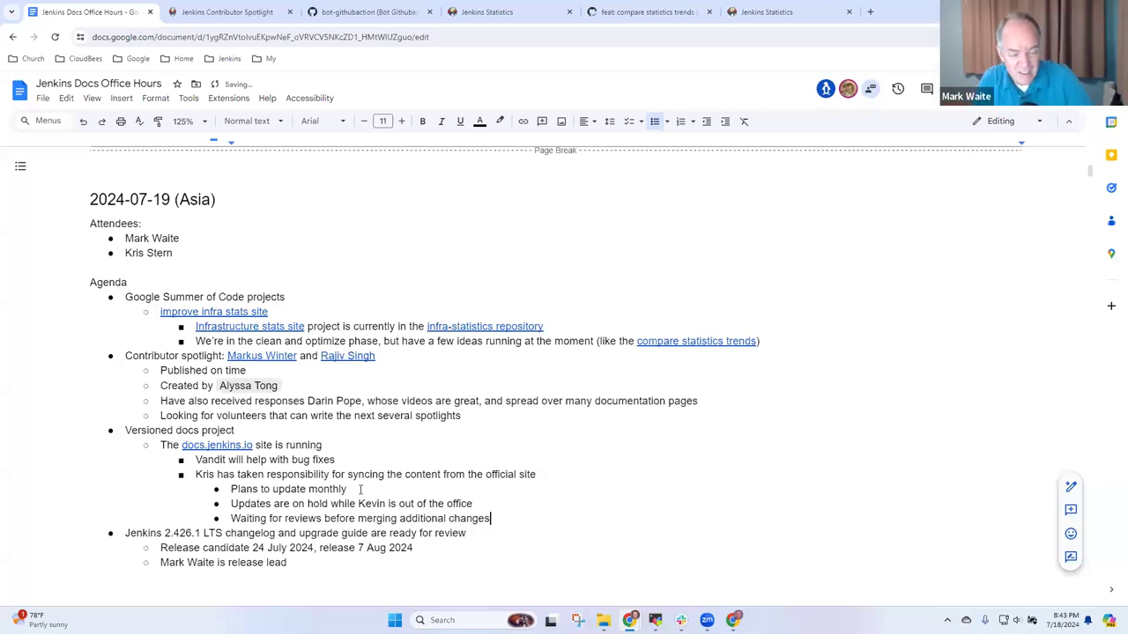
# - Select the on-hold reason, then the Versioned docs line and the Jenkins 2.426.1 release line
pyautogui.press('Up')
pyautogui.hotkey('ctrl', 'shift', 'Left')
pyautogui.hotkey('ctrl', 'shift', 'Left')
pyautogui.hotkey('ctrl', 'shift', 'Left')
pyautogui.hotkey('ctrl', 'shift', 'Left')
pyautogui.hotkey('ctrl', 'shift', 'Left')
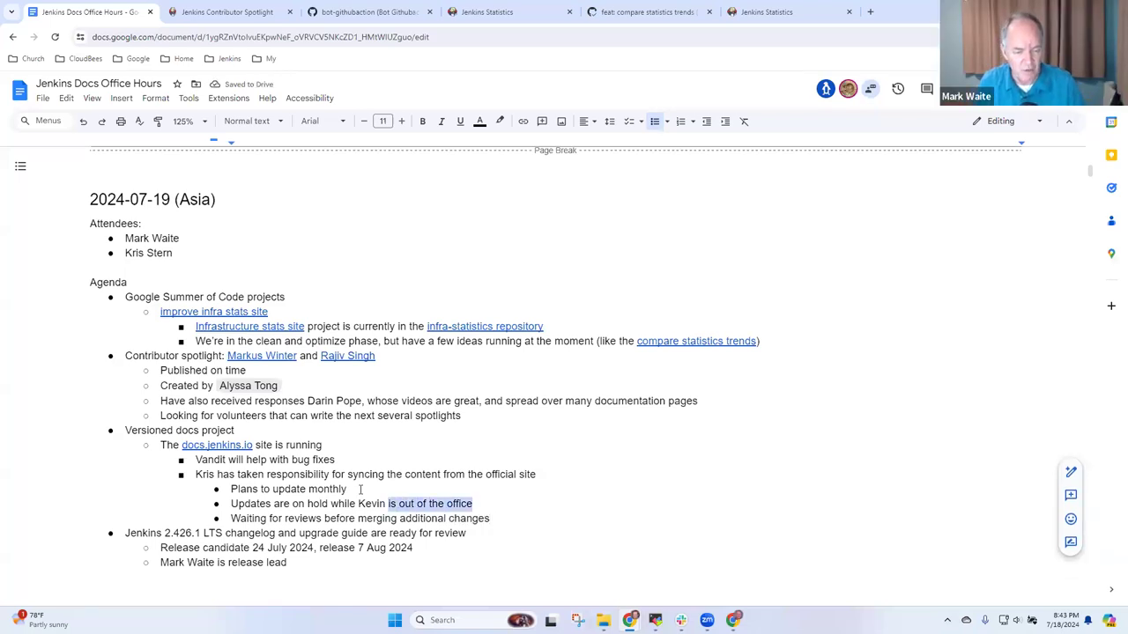
pyautogui.hotkey('ctrl', 'shift', 'Left')
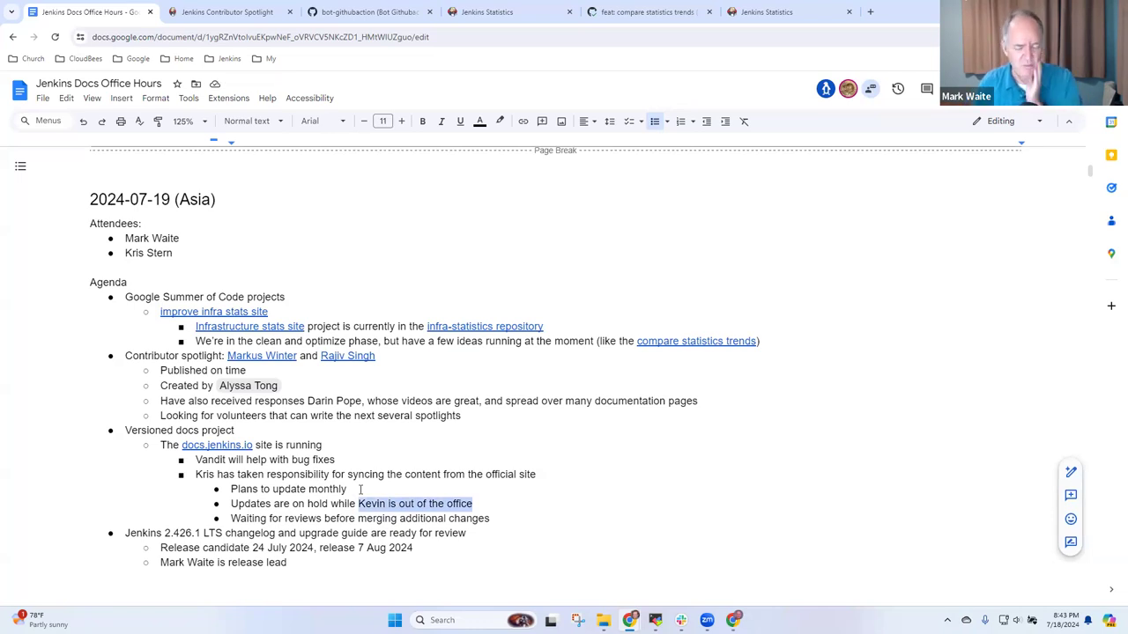
pyautogui.press('Up')
pyautogui.press('Up')
pyautogui.press('Up')
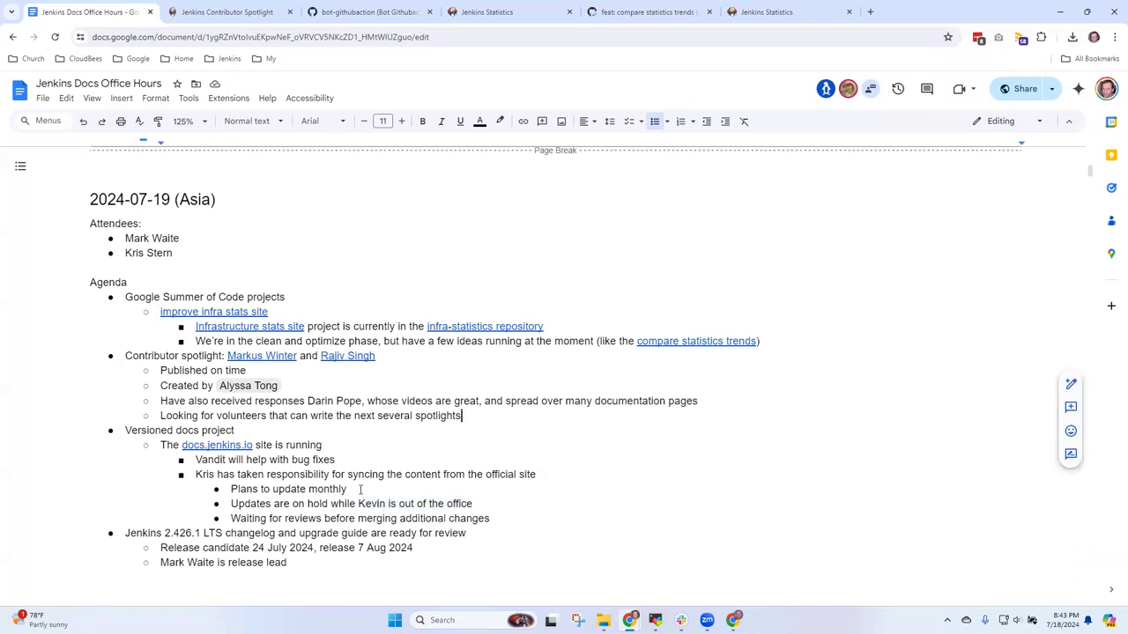
pyautogui.press('Up')
pyautogui.press('Up')
pyautogui.press('Home')
pyautogui.hotkey('shift', 'End')
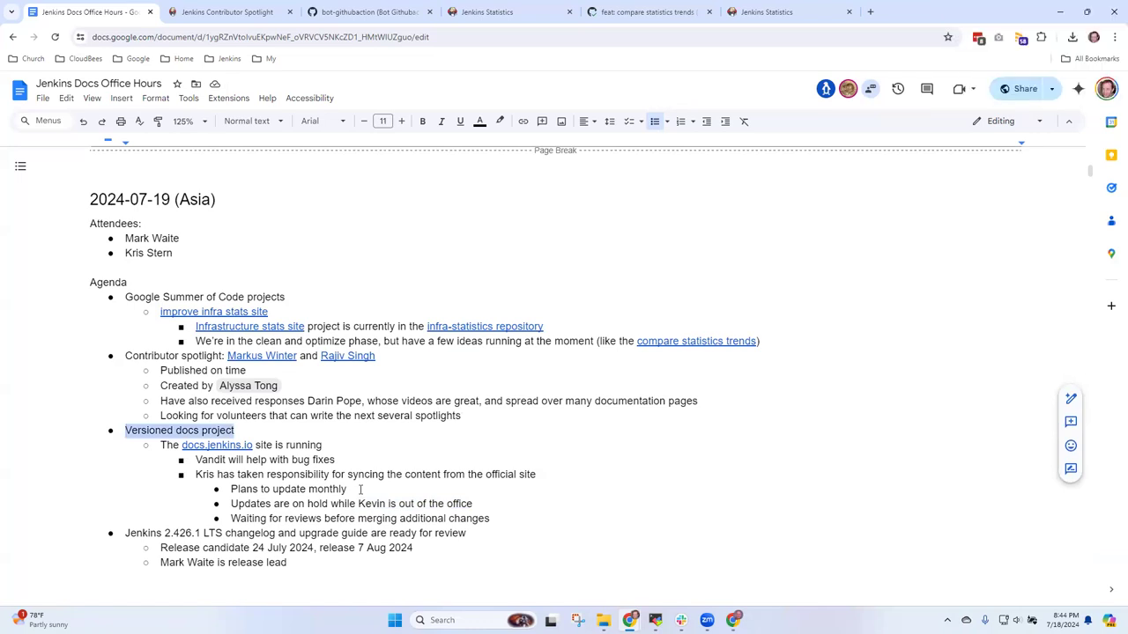
pyautogui.press('Down')
pyautogui.press('Down')
pyautogui.press('Down')
pyautogui.press('Down')
pyautogui.press('Down')
pyautogui.press('Down')
pyautogui.press('Down')
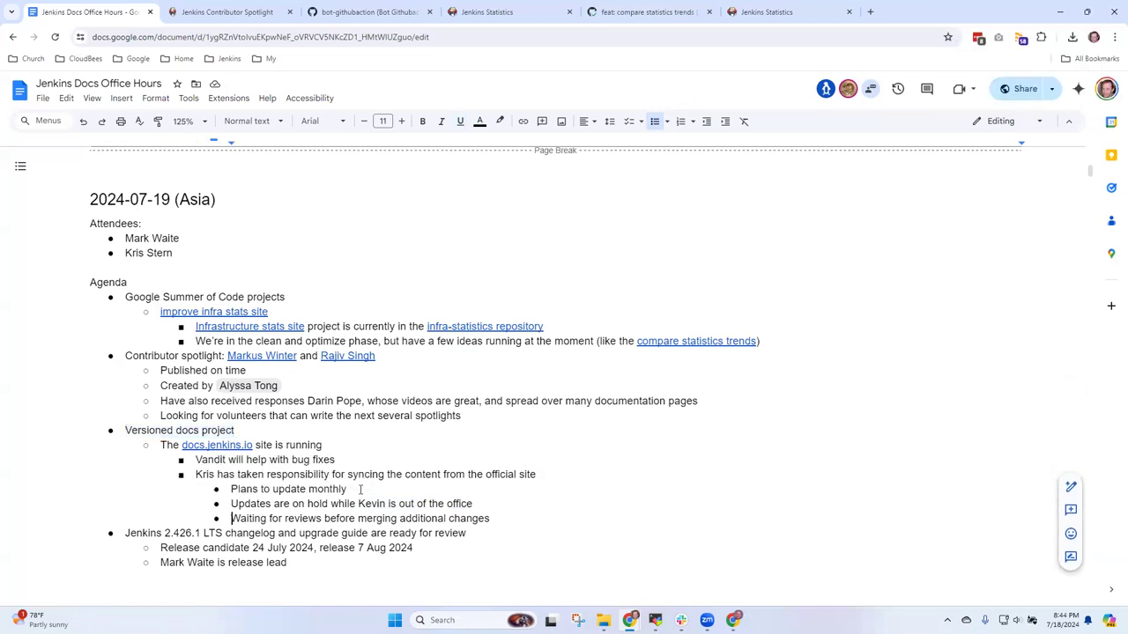
pyautogui.hotkey('shift', 'End')
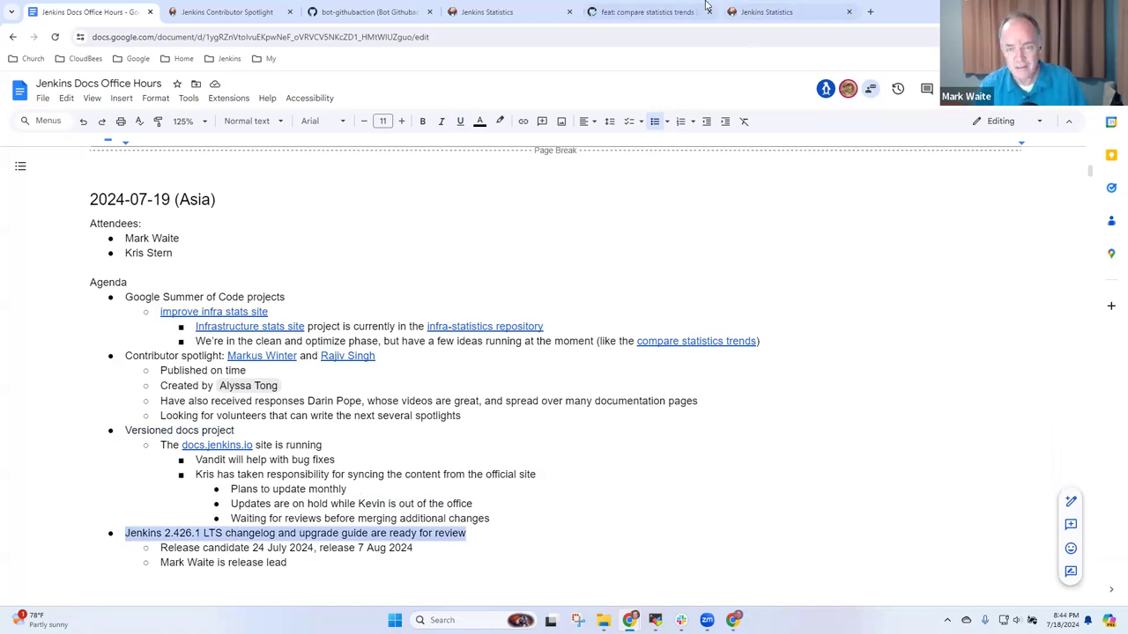
# - Open the jenkins.io repository from bookmarks and its 'Add 2.462.1 changelog and upgrade guide' pull request
pyautogui.click(777, 13)
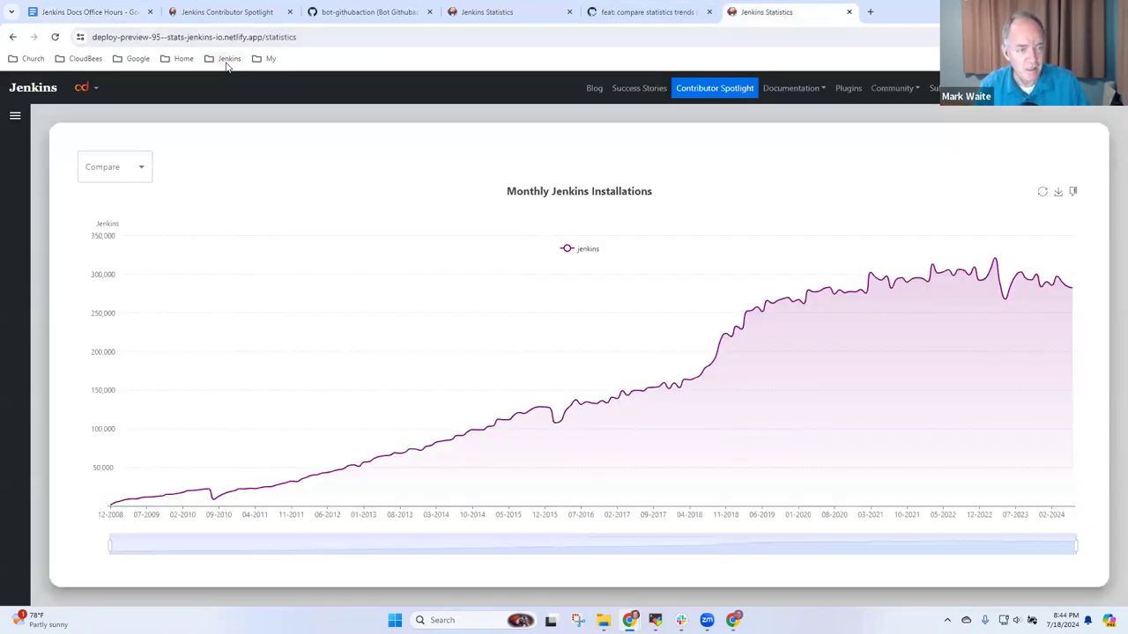
pyautogui.click(227, 59)
pyautogui.moveTo(340, 197)
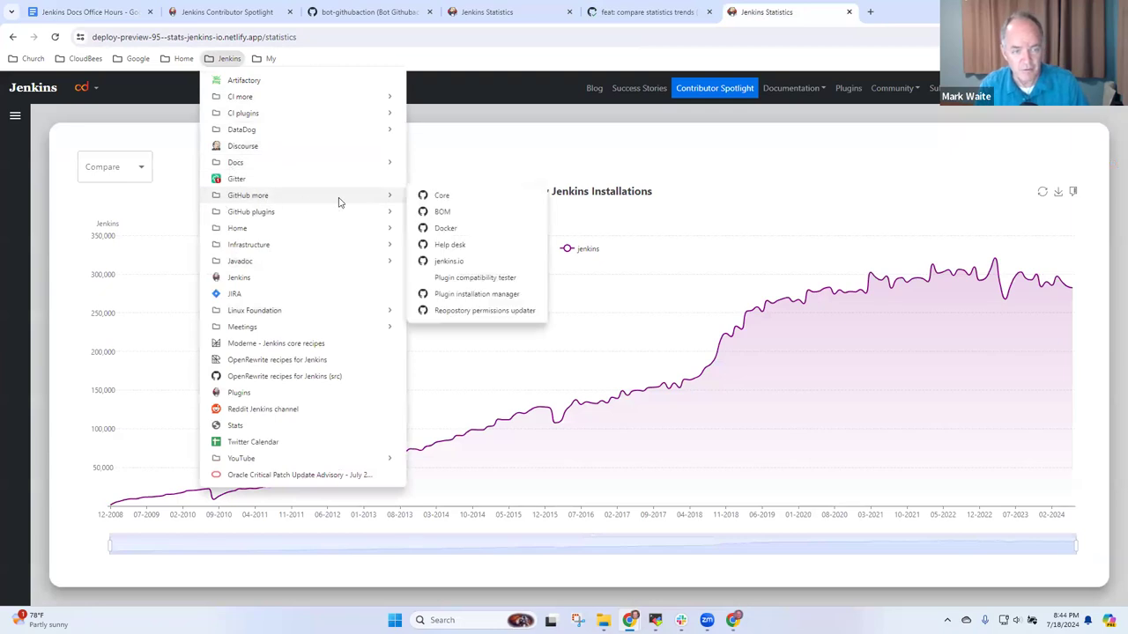
pyautogui.click(450, 262)
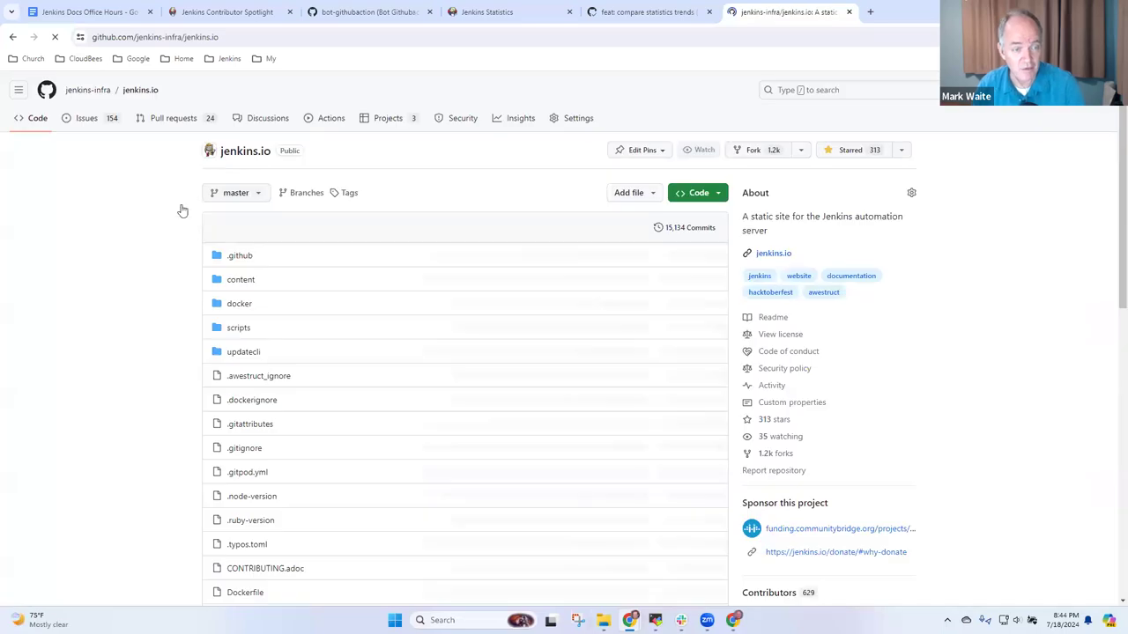
pyautogui.click(173, 120)
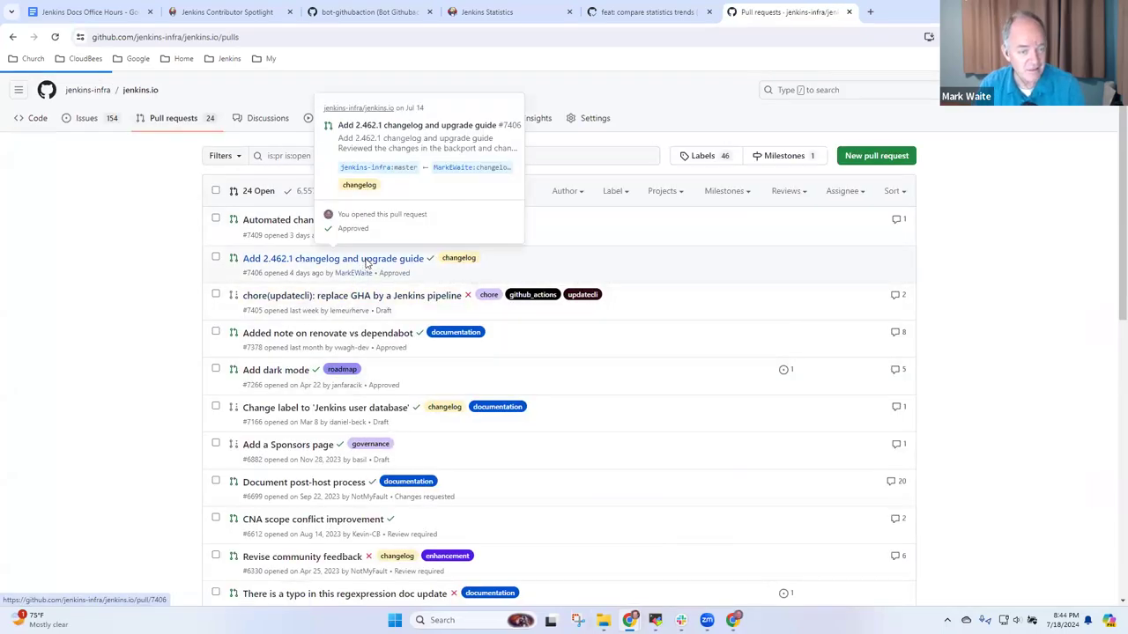
pyautogui.click(368, 259)
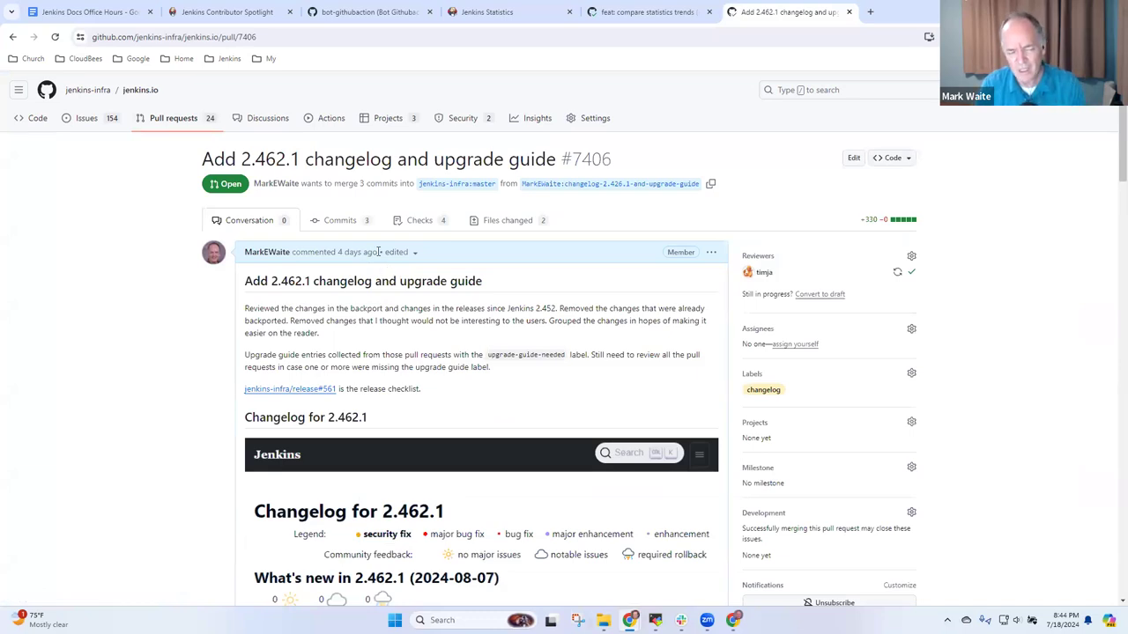
# - Add a nested note that a contributor will shadow the 2.426.1 release lead
pyautogui.click(106, 11)
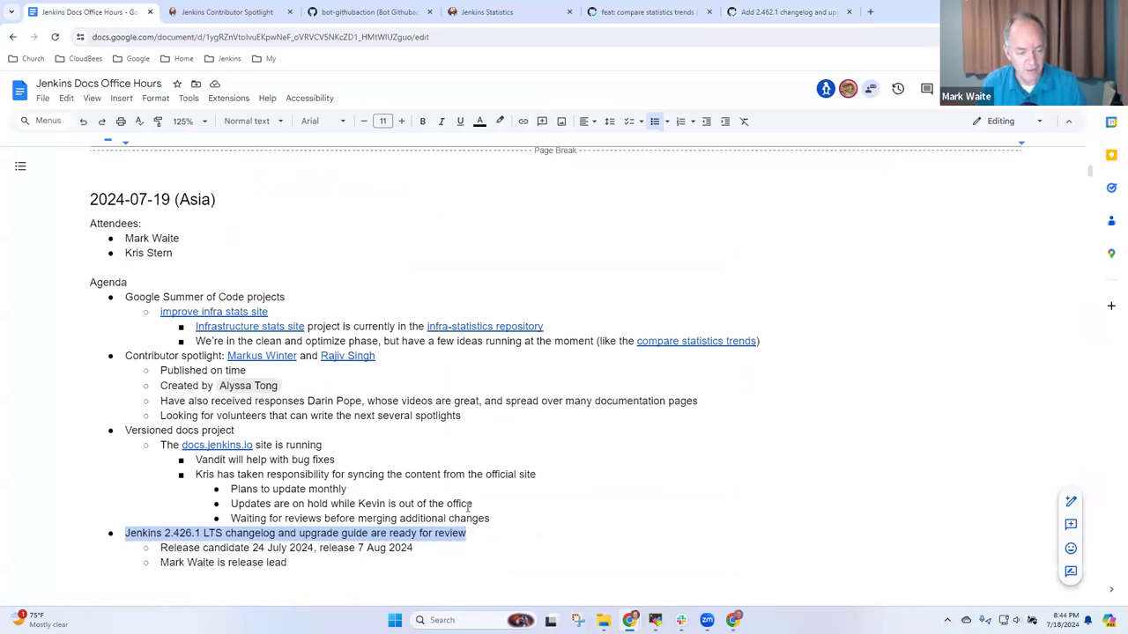
pyautogui.hotkey('ctrl', 'End')
pyautogui.press('BackSpace')
pyautogui.press('Return')
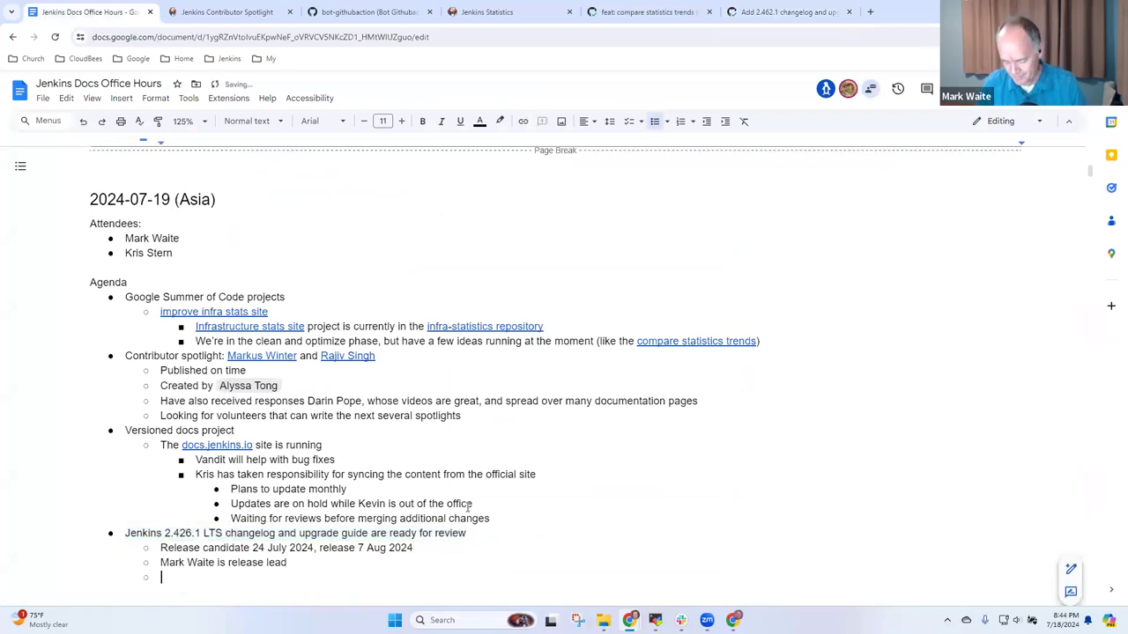
pyautogui.write('Jerme')
pyautogui.press('BackSpace')
pyautogui.press('BackSpace')
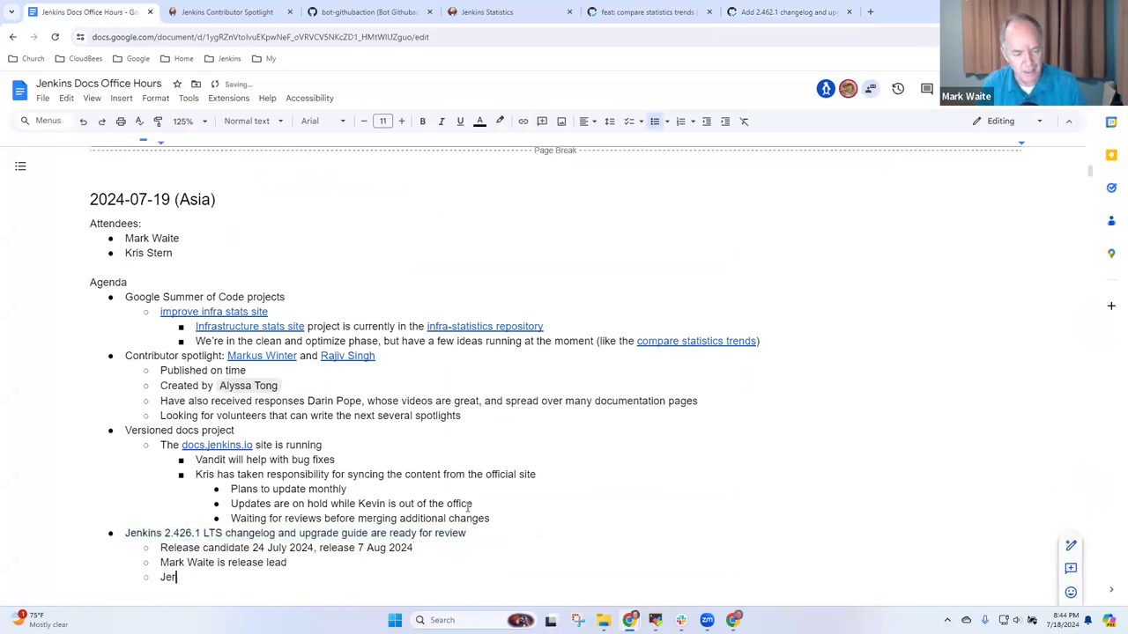
pyautogui.write('emie Pla')
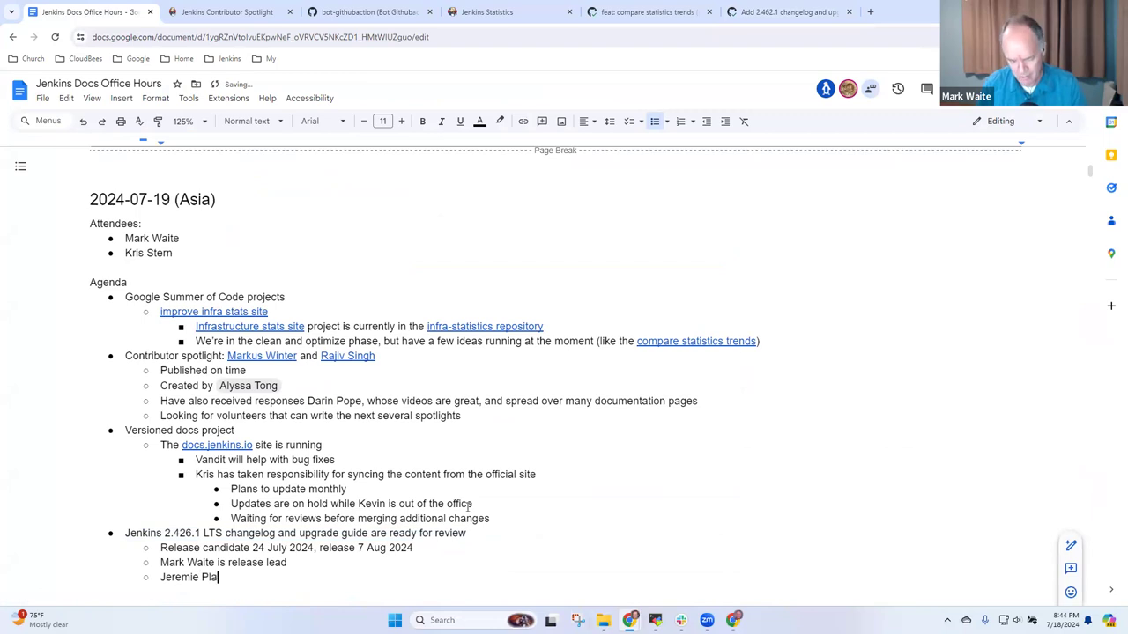
pyautogui.write('yout will be sha')
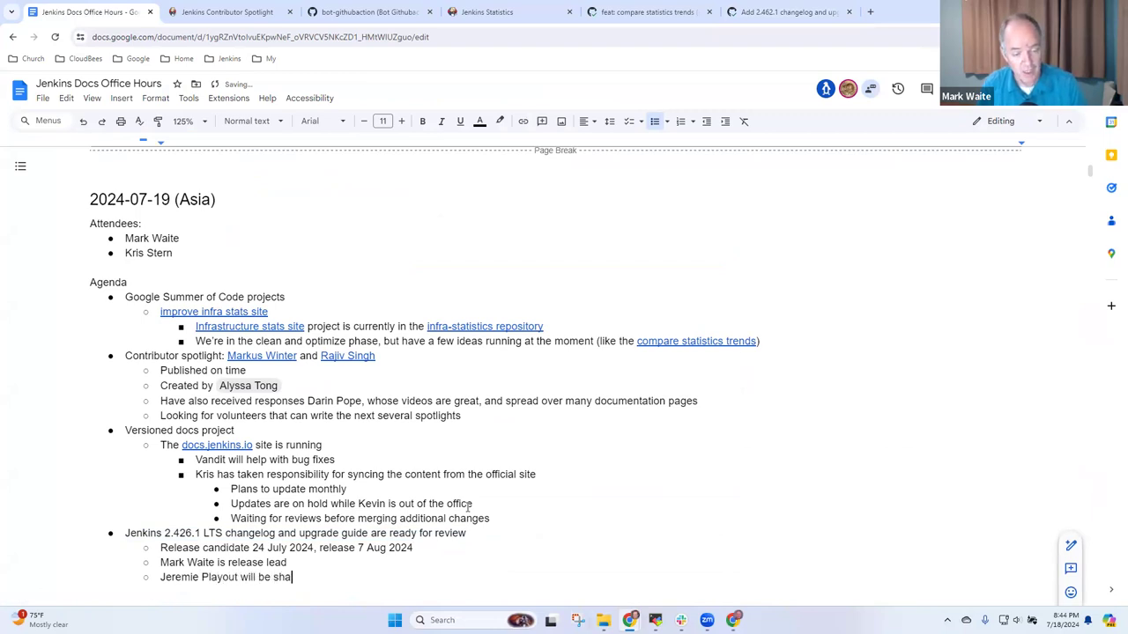
pyautogui.write('dowing Mark')
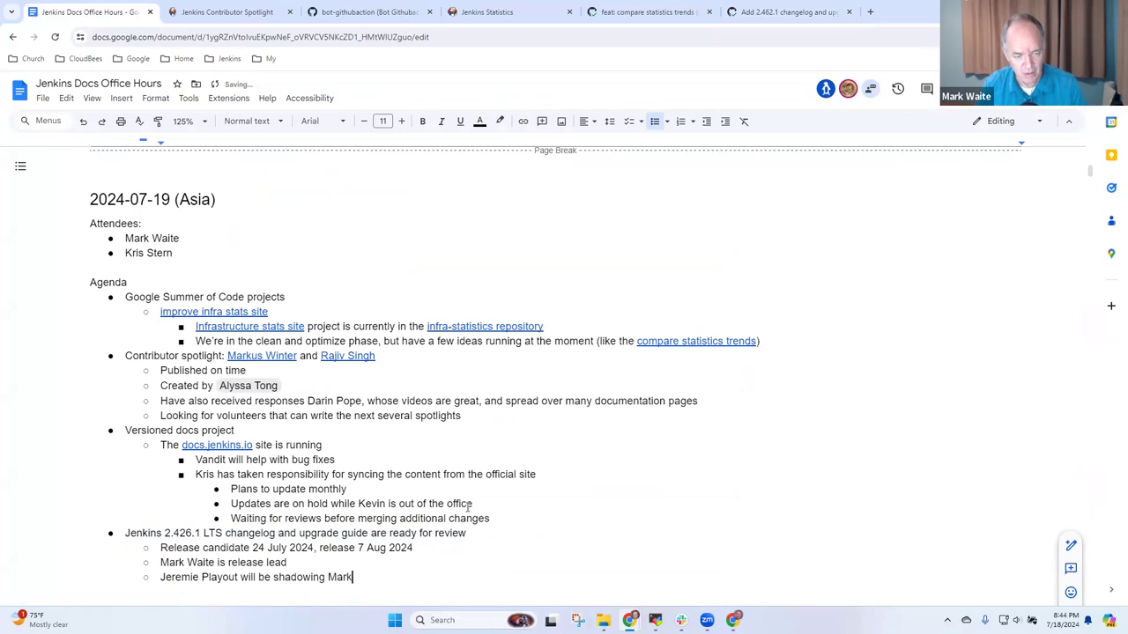
pyautogui.write(' as the 2.4')
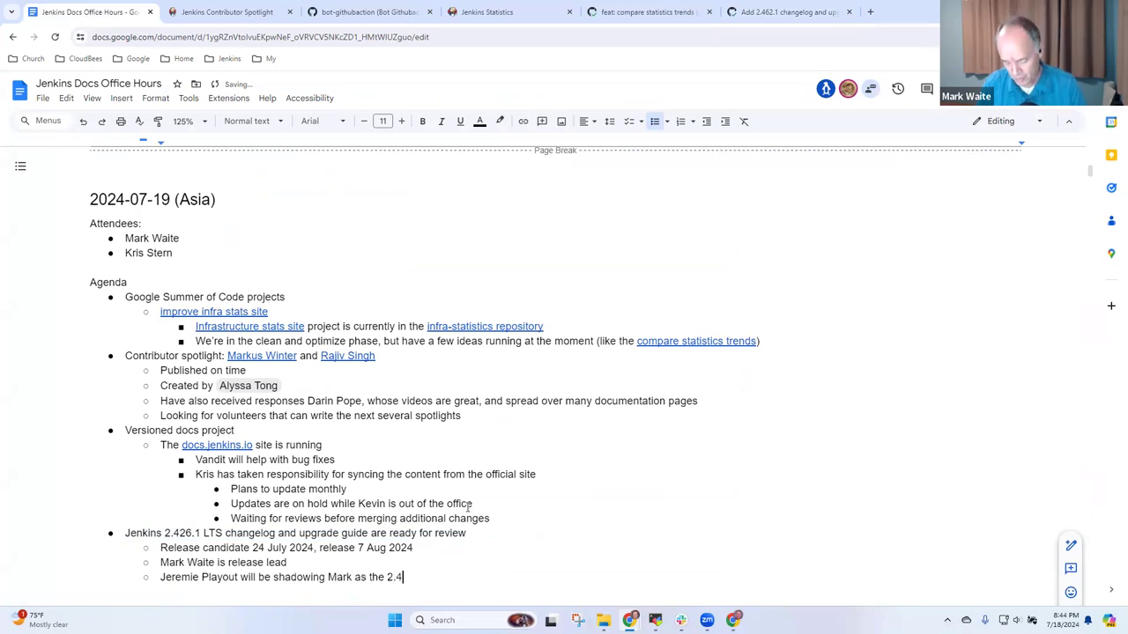
pyautogui.write('26.1 release le')
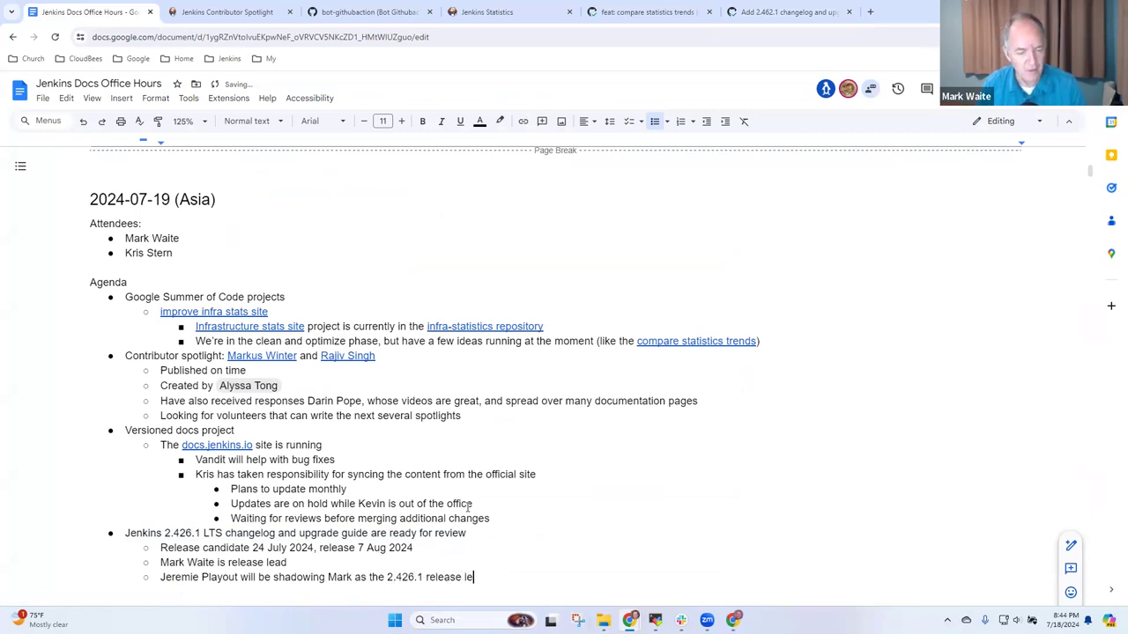
pyautogui.write('ad')
# - Add a deeper sub-bullet 'Add him as a release lead in the future' and select it
pyautogui.press('Return')
pyautogui.press('Tab')
pyautogui.write('Add hi')
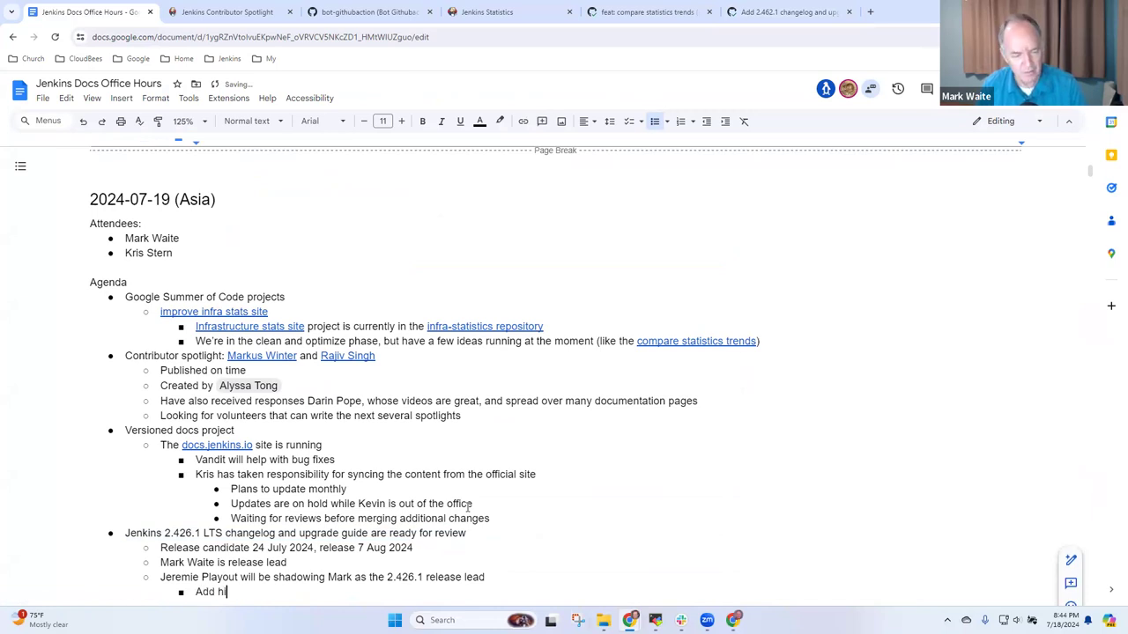
pyautogui.write('m as a release lead in the ')
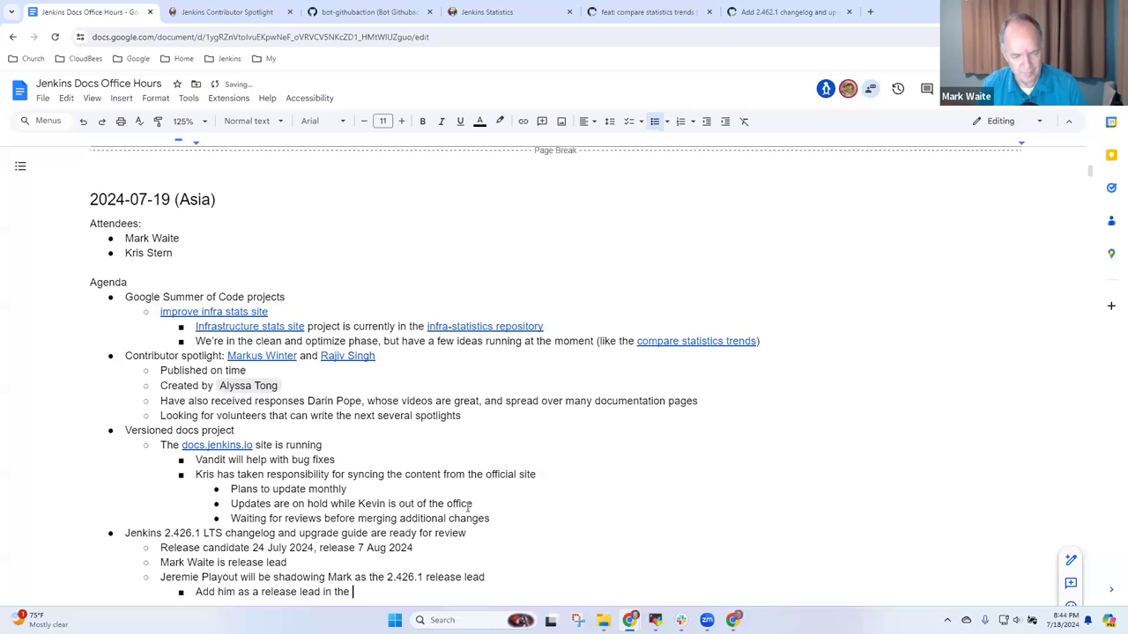
pyautogui.write('future')
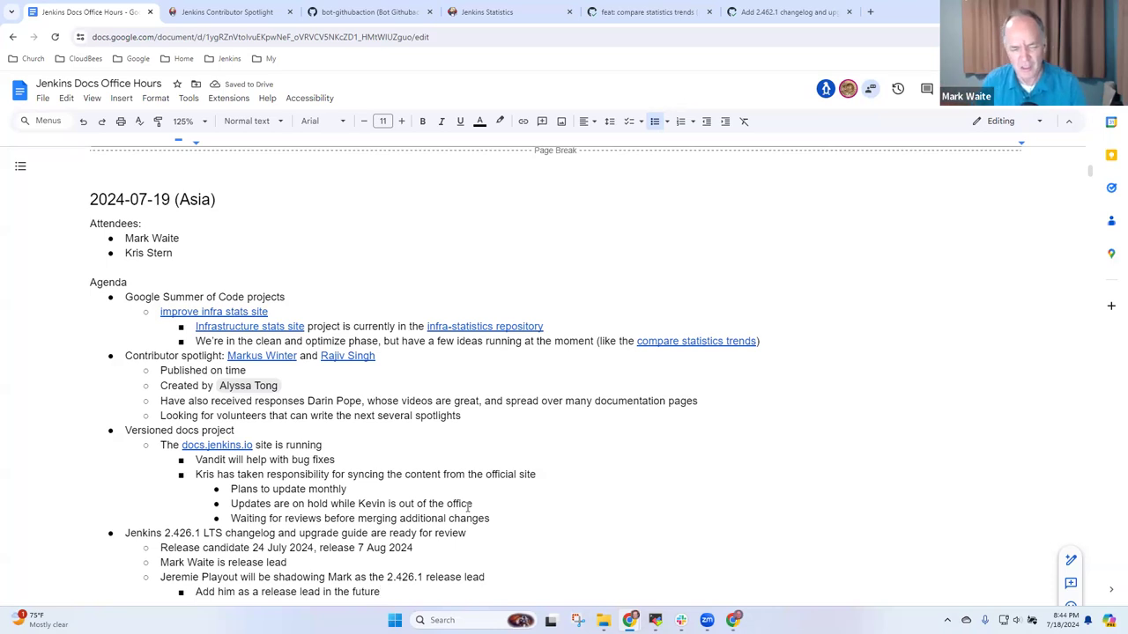
pyautogui.scroll(-1, 472, 507)
pyautogui.press('Up')
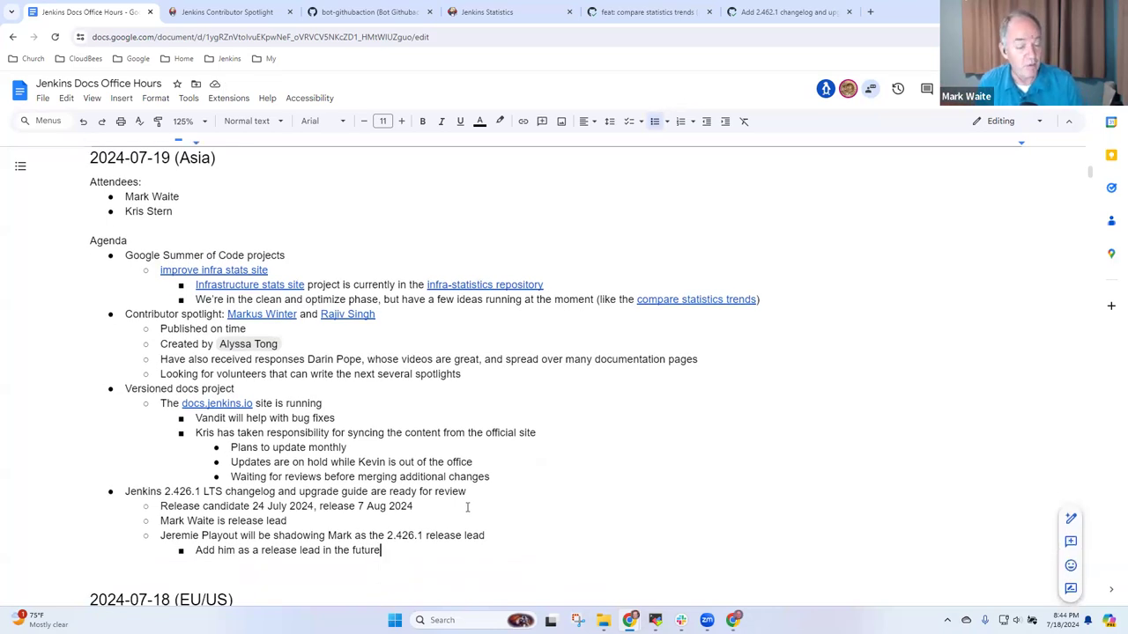
pyautogui.press('Down')
pyautogui.press('Home')
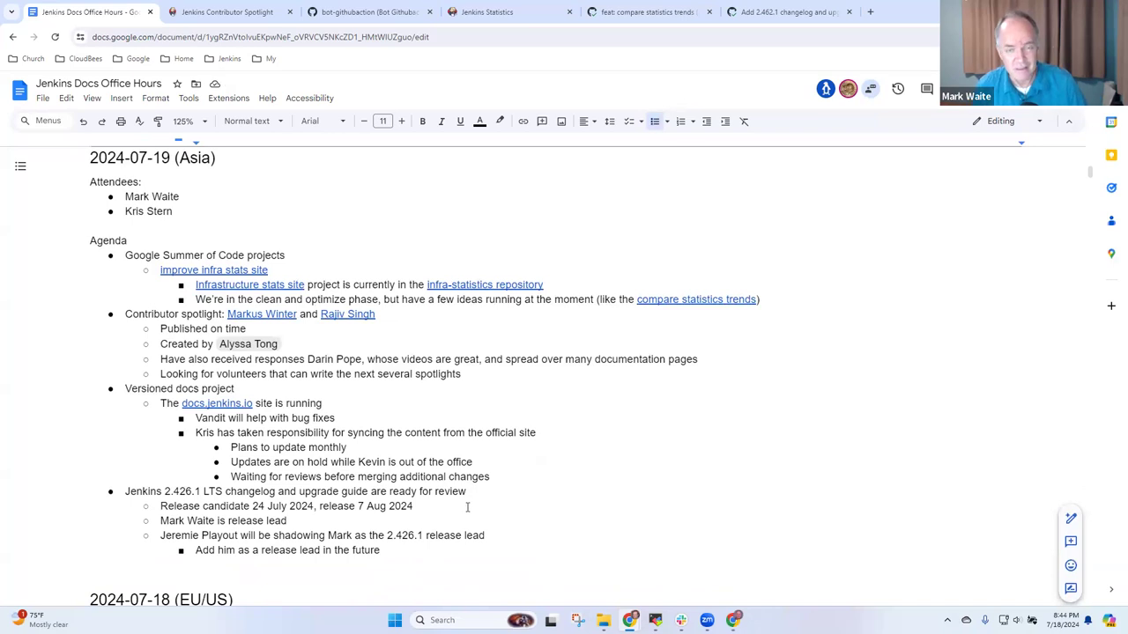
pyautogui.hotkey('shift', 'End')
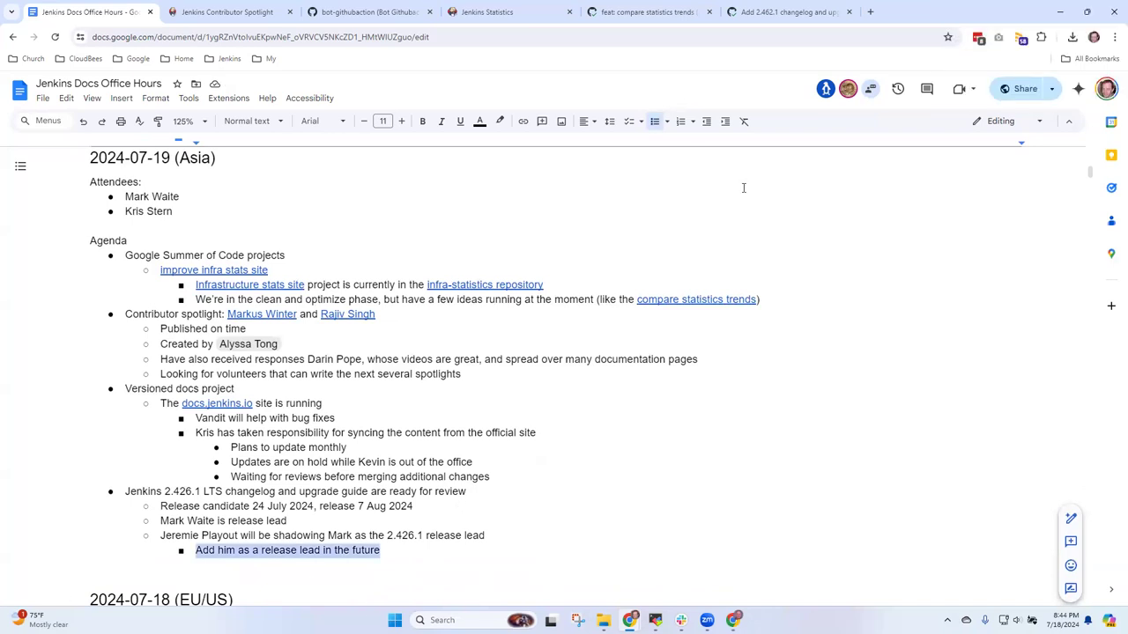
# - Read the 2.462.1 pull request's changelog down to the Upgrade Guide, then return to the agenda
pyautogui.click(787, 13)
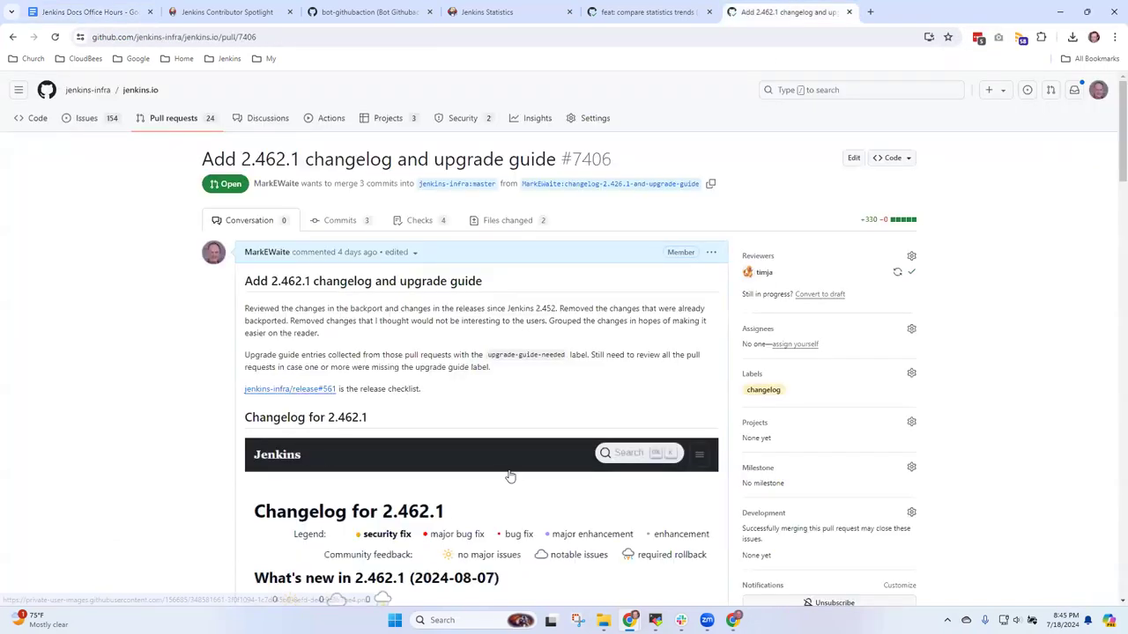
pyautogui.scroll(-6, 510, 476)
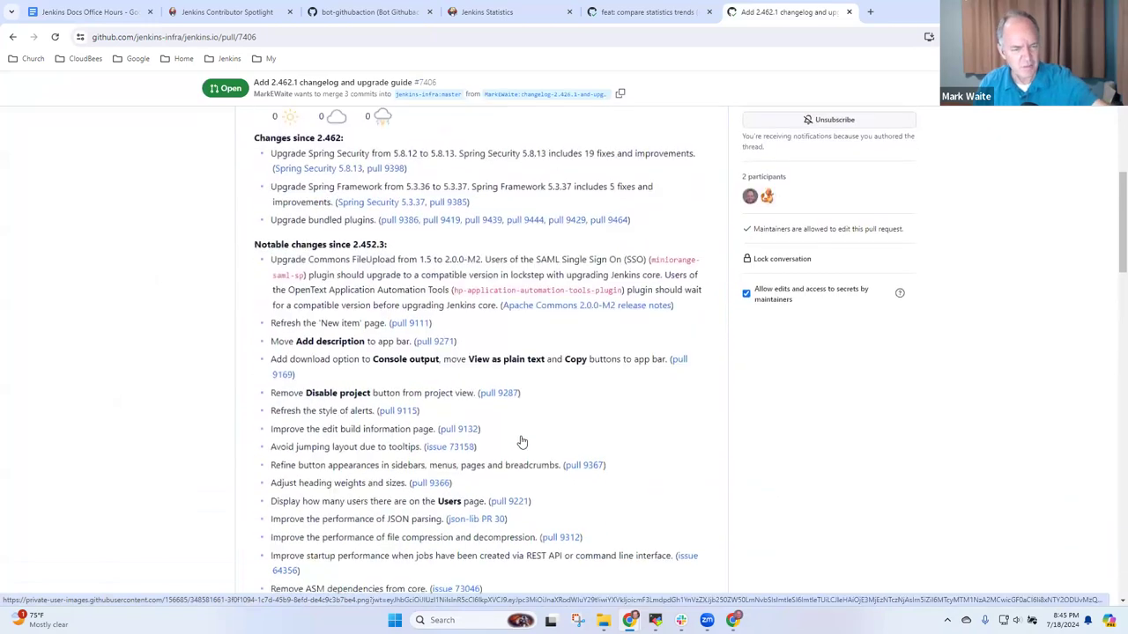
pyautogui.scroll(-12, 522, 442)
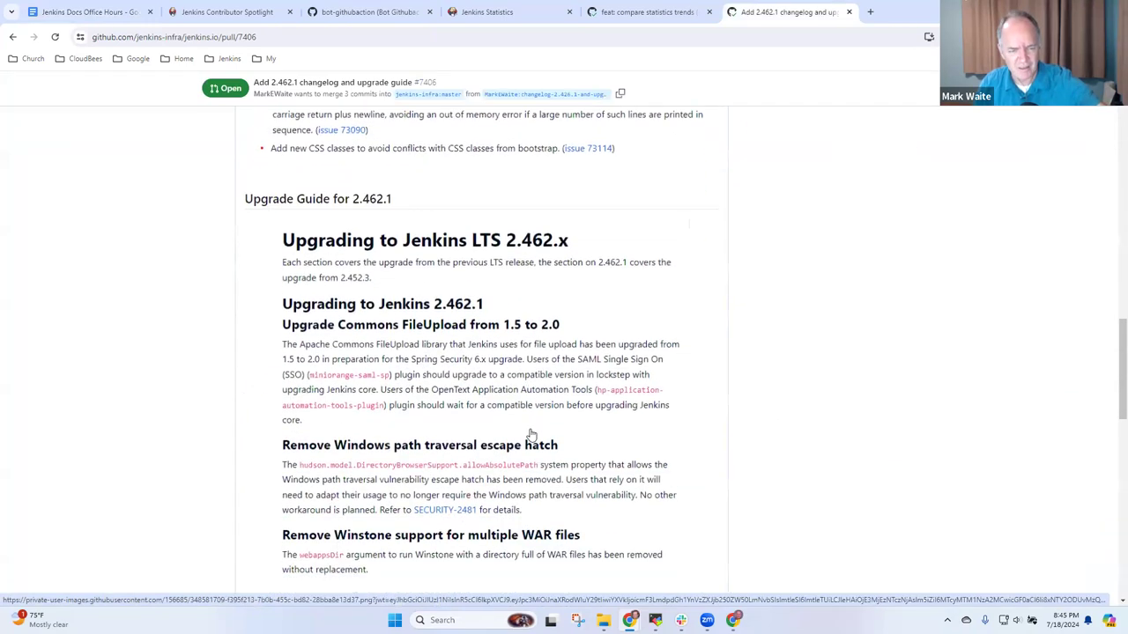
pyautogui.scroll(-2, 532, 434)
pyautogui.scroll(1, 566, 432)
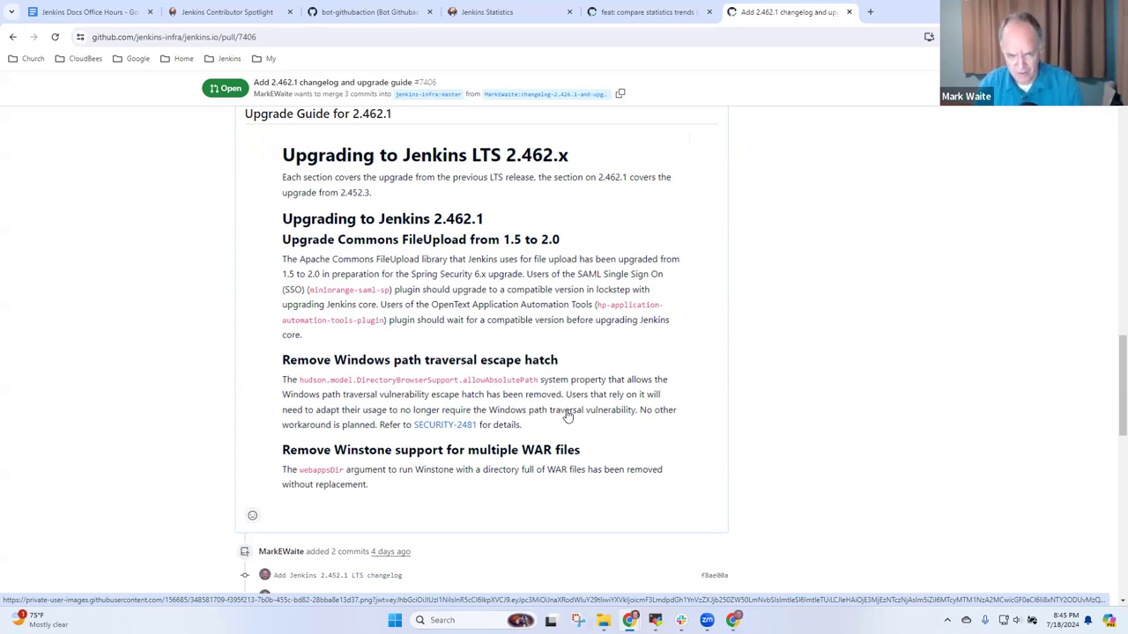
pyautogui.click(92, 11)
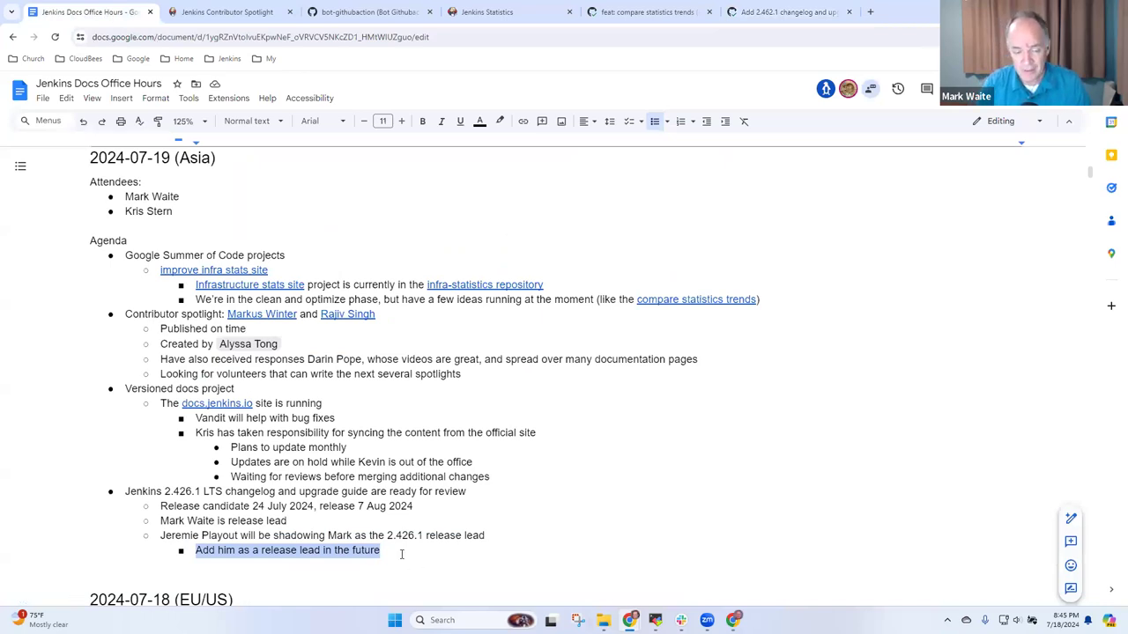
pyautogui.click(401, 554)
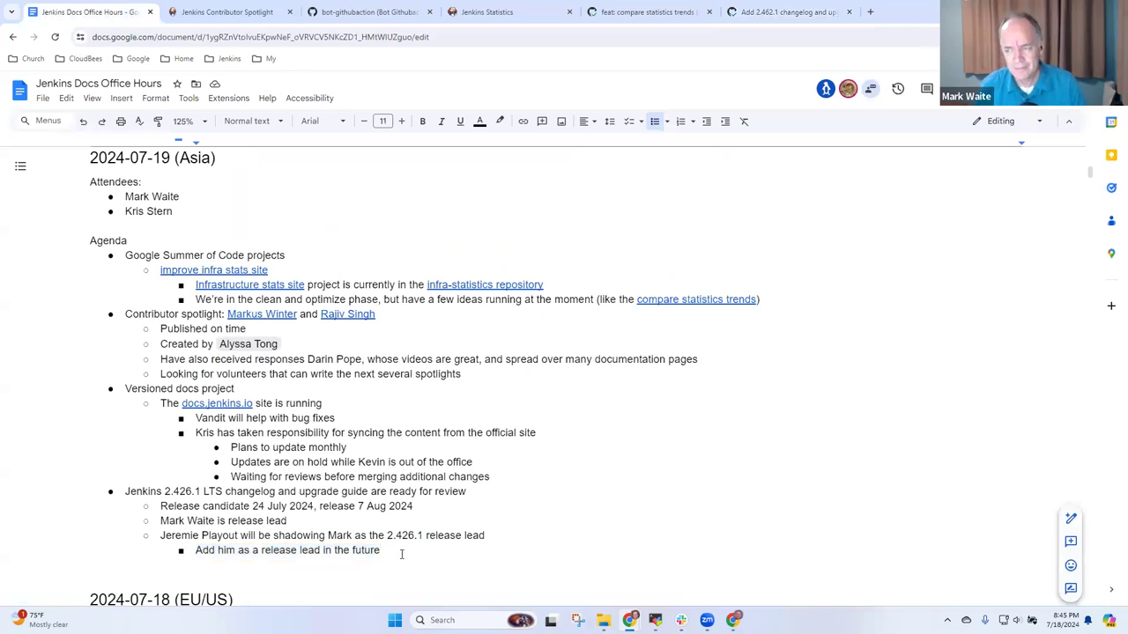
pyautogui.moveTo(733, 620)
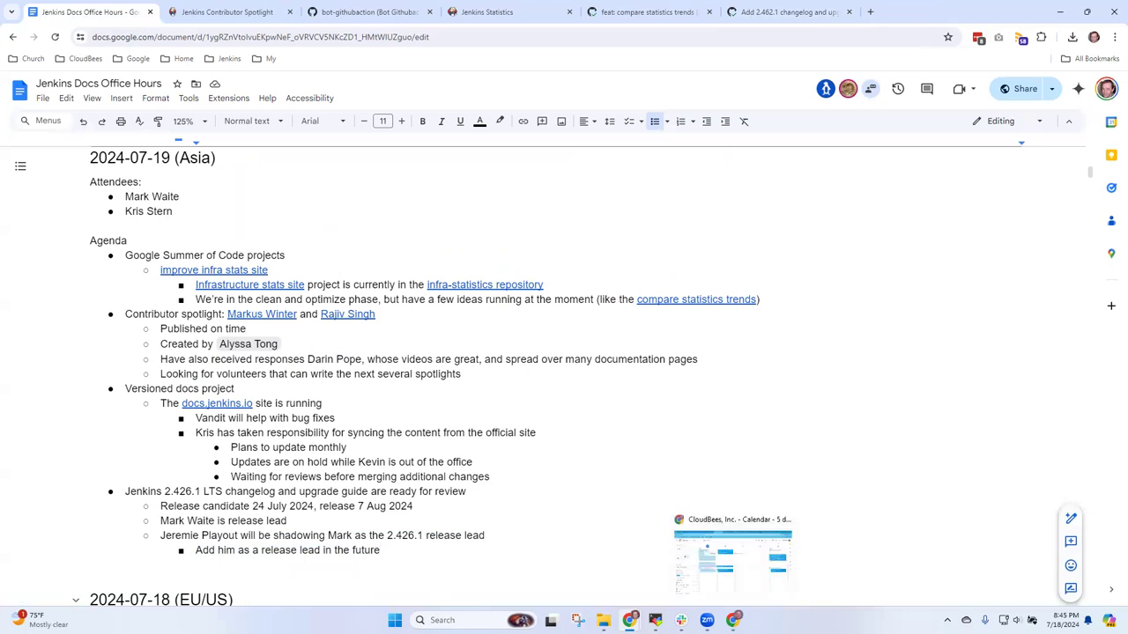